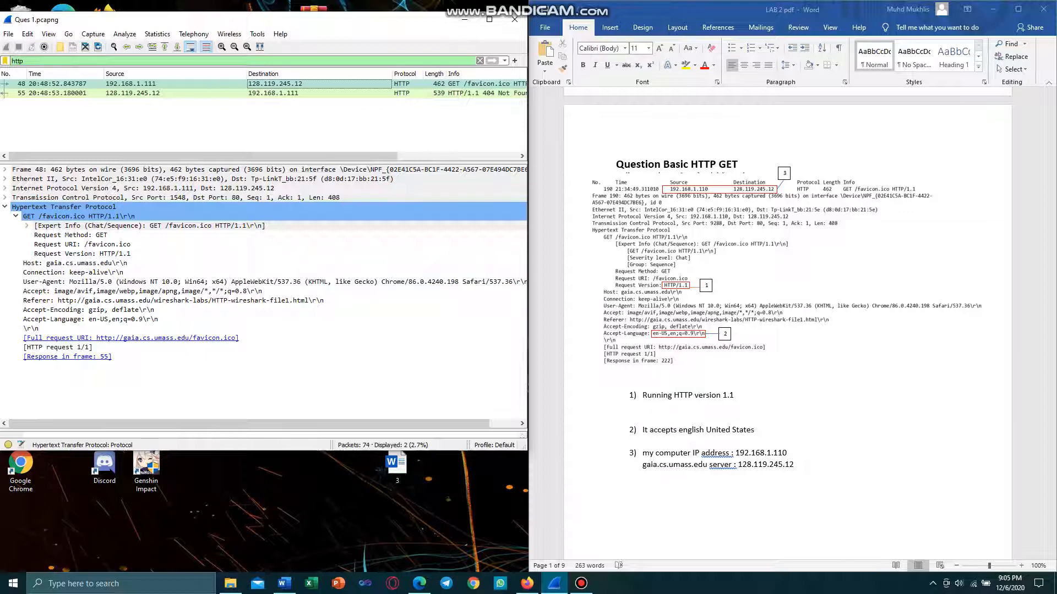
- Compare lab questions 1 to 3 in the HTTP PDF with the favicon.ico GET packet, selecting its source and destination addresses
{"action": "scroll", "coordinate": [810, 324], "scroll_direction": "down", "scroll_amount": 1}
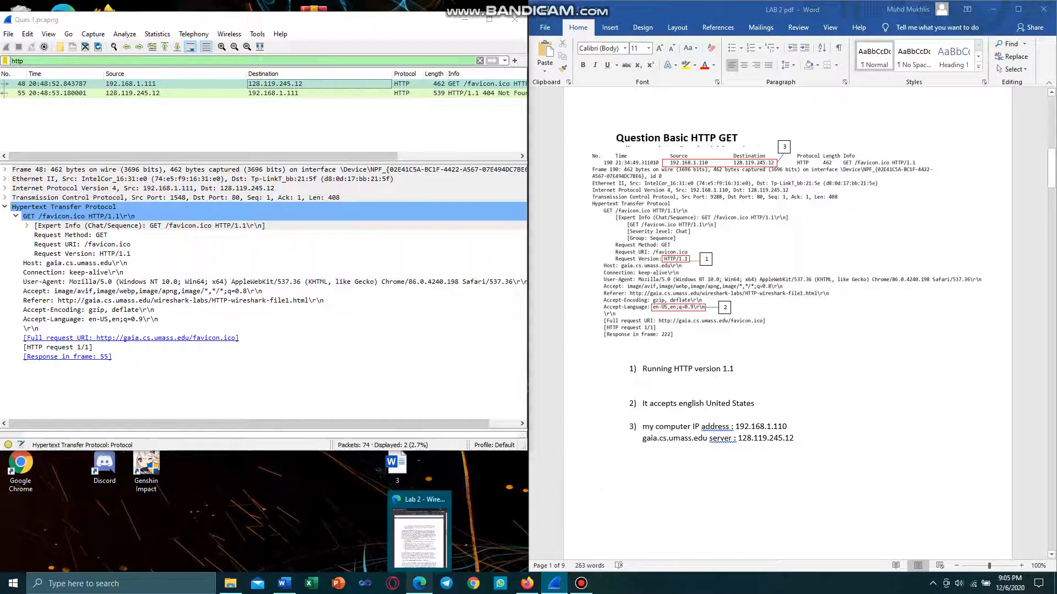
{"action": "left_click", "coordinate": [420, 583]}
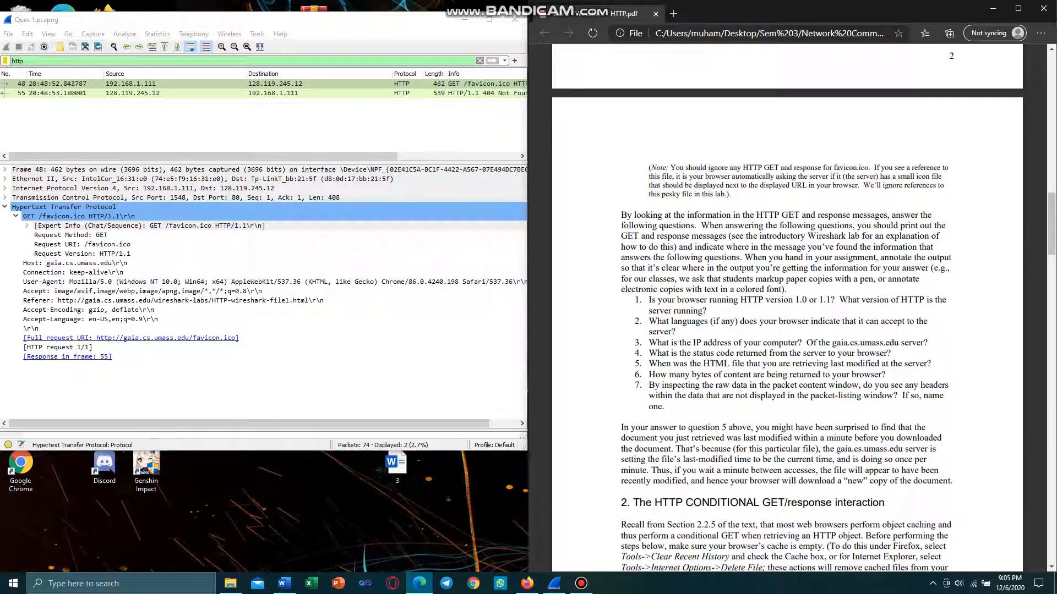
{"action": "left_click", "coordinate": [993, 8]}
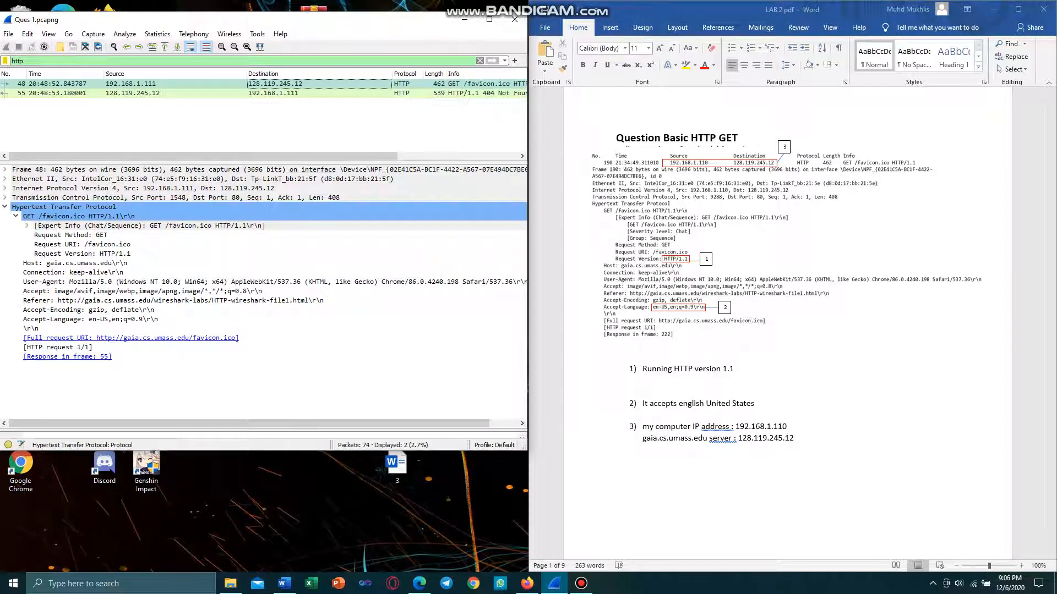
{"action": "left_click", "coordinate": [419, 583]}
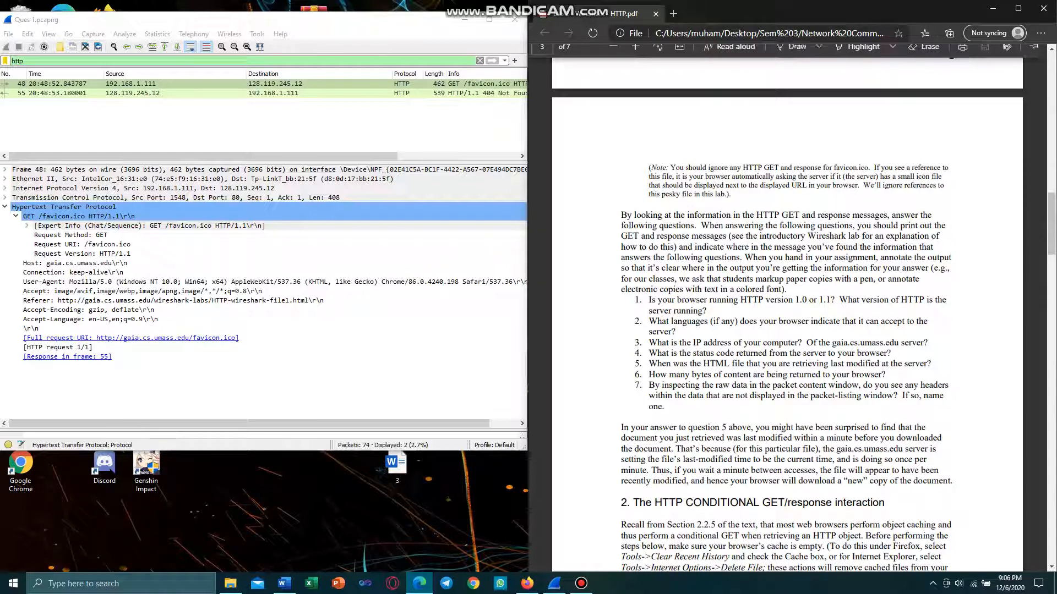
{"action": "left_click", "coordinate": [993, 9]}
{"action": "left_click", "coordinate": [145, 84]}
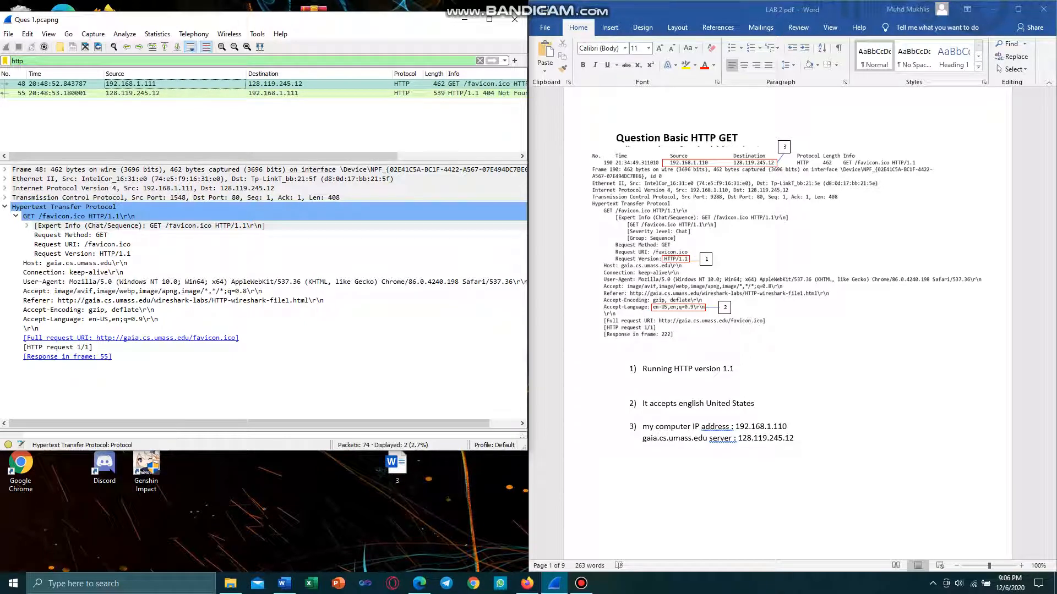
{"action": "left_click", "coordinate": [275, 85]}
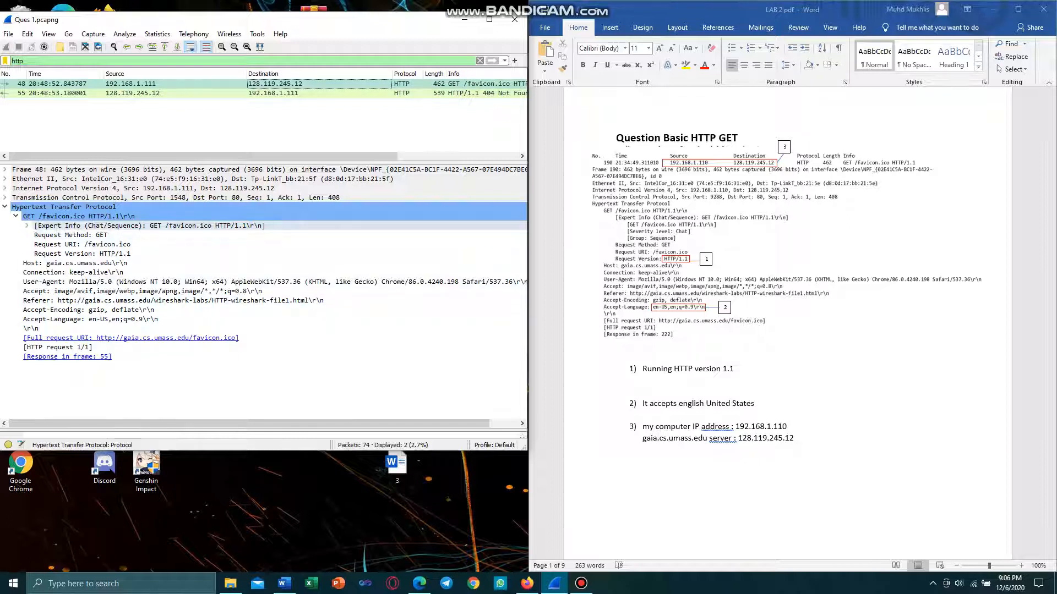
- Bring up answers 4 to 7 in the Word report and read the matching questions in the lab PDF
{"action": "scroll", "coordinate": [787, 331], "scroll_direction": "down", "scroll_amount": 1}
{"action": "scroll", "coordinate": [786, 331], "scroll_direction": "down", "scroll_amount": 18}
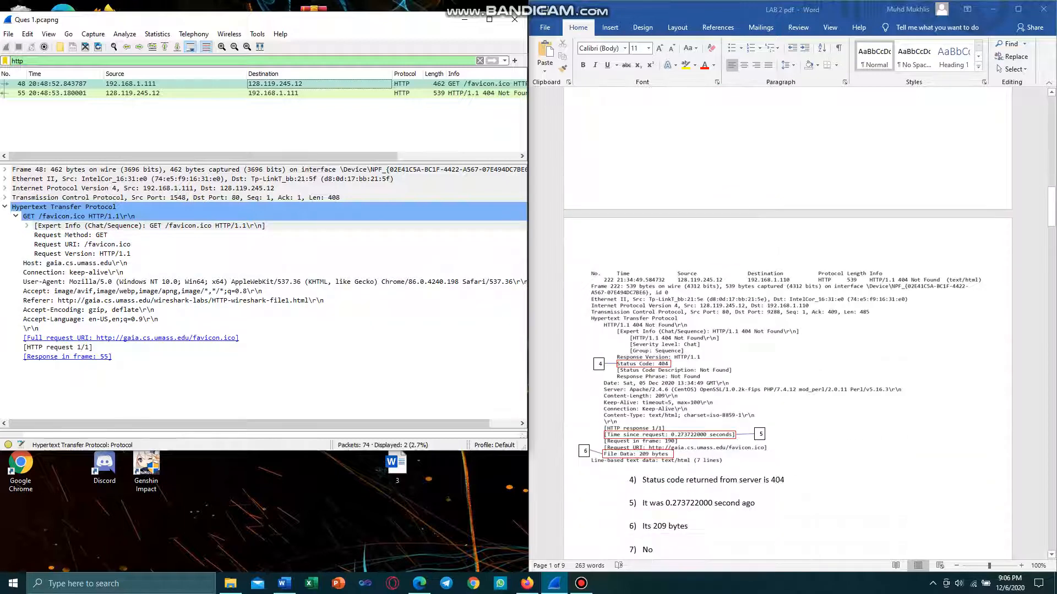
{"action": "scroll", "coordinate": [787, 330], "scroll_direction": "down", "scroll_amount": 1}
{"action": "left_click", "coordinate": [419, 584]}
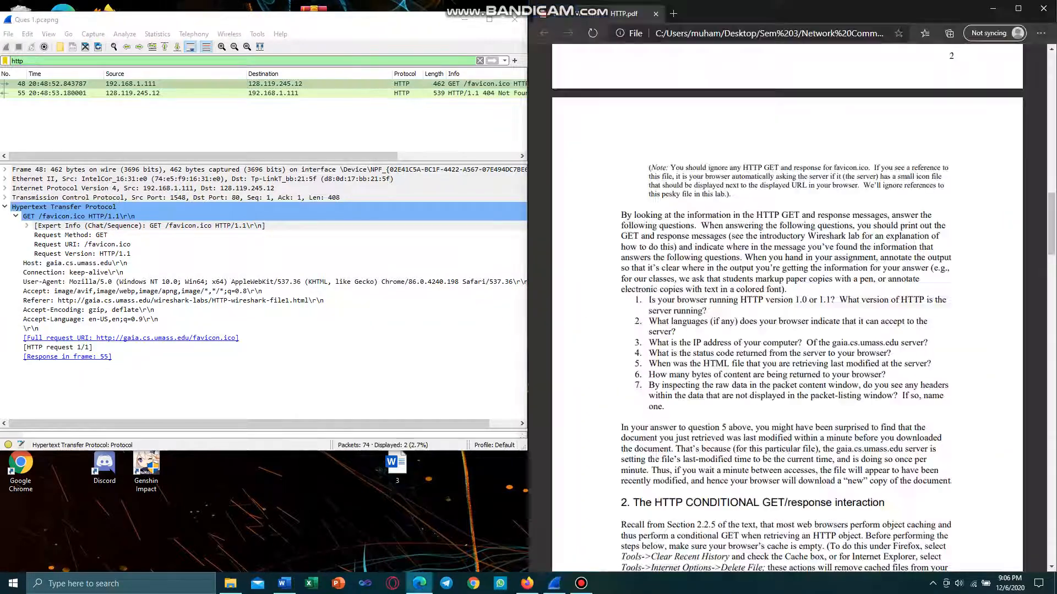
{"action": "scroll", "coordinate": [787, 308], "scroll_direction": "down", "scroll_amount": 3}
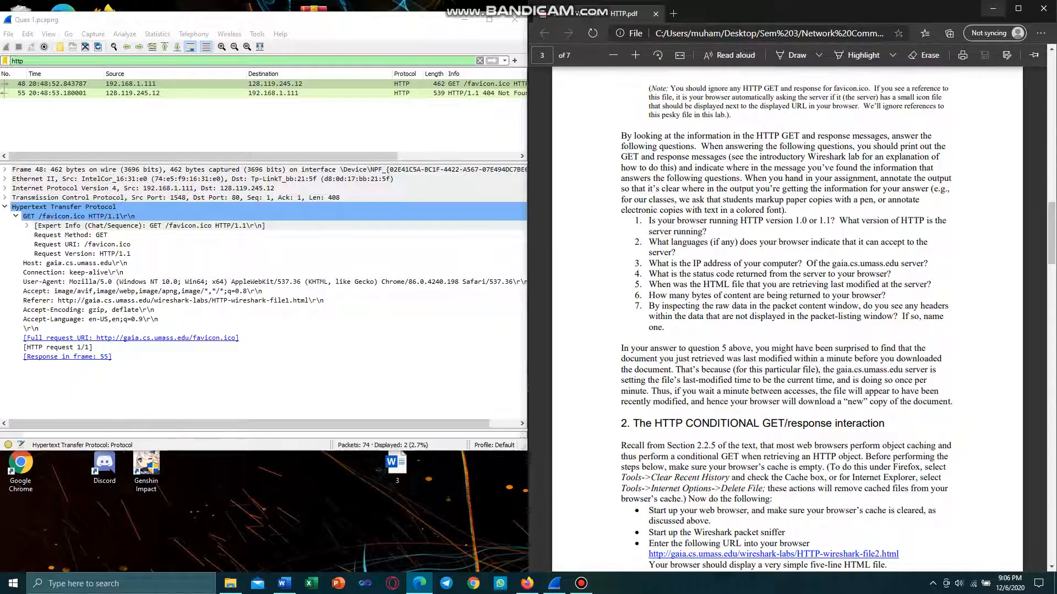
{"action": "left_click", "coordinate": [992, 8]}
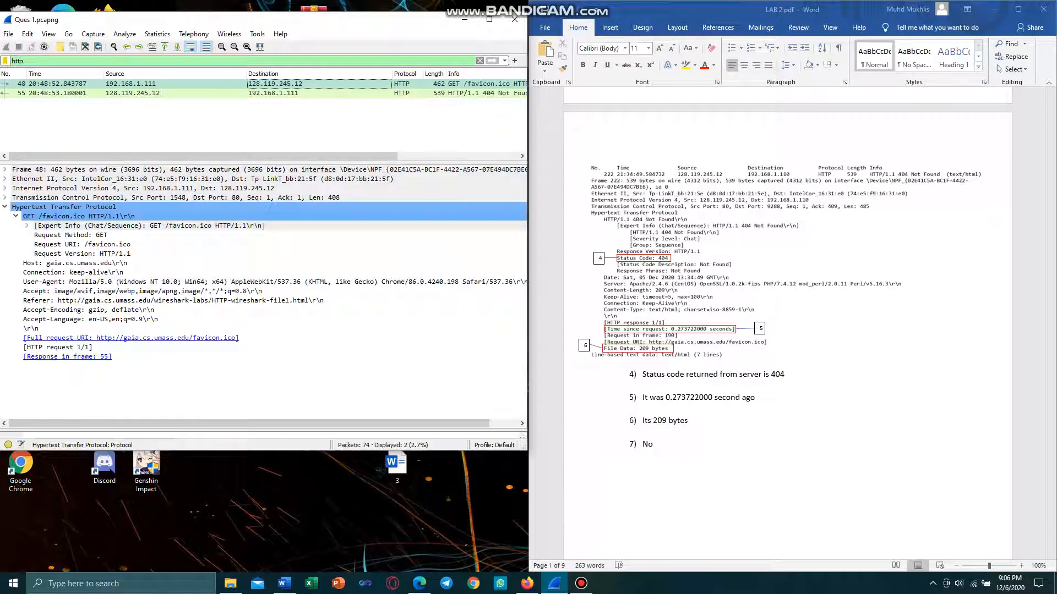
- Select the 404 Not Found response packet and check its details against lab questions 4 and 5
{"action": "left_click", "coordinate": [319, 93]}
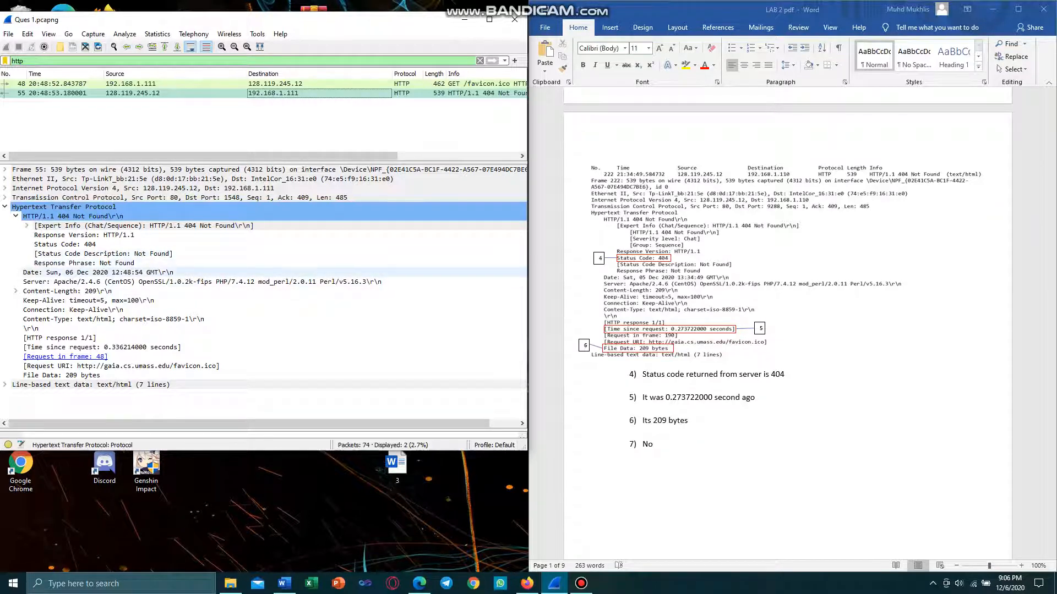
{"action": "mouse_move", "coordinate": [581, 583]}
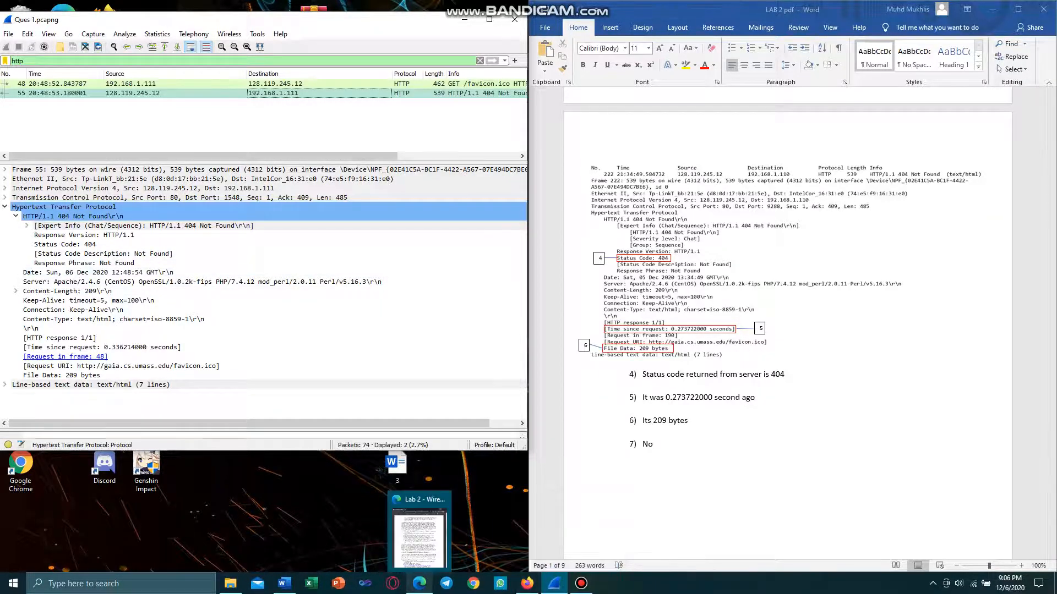
{"action": "left_click", "coordinate": [419, 583]}
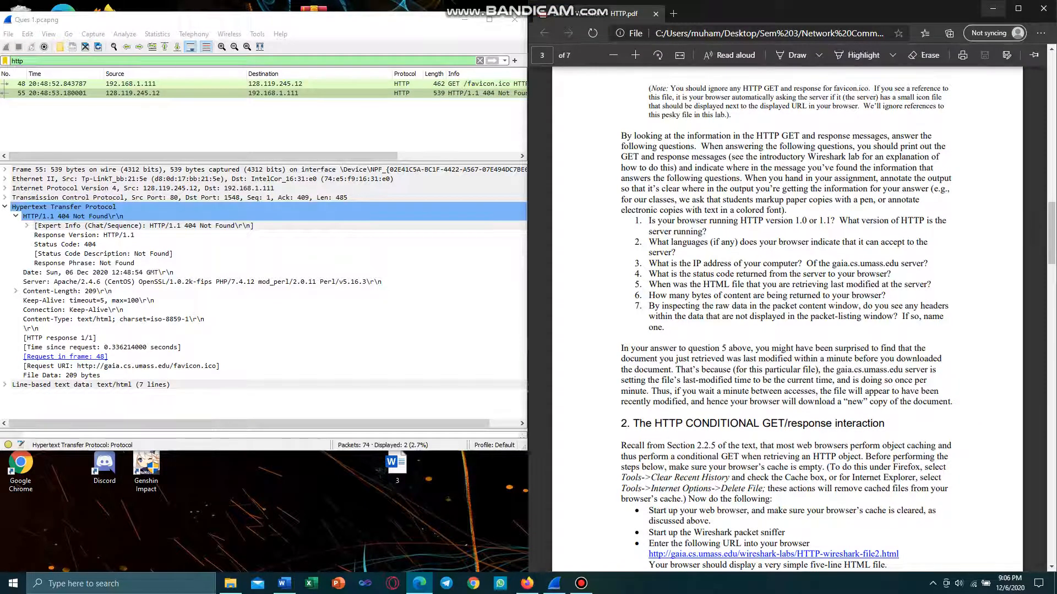
{"action": "left_click", "coordinate": [992, 9]}
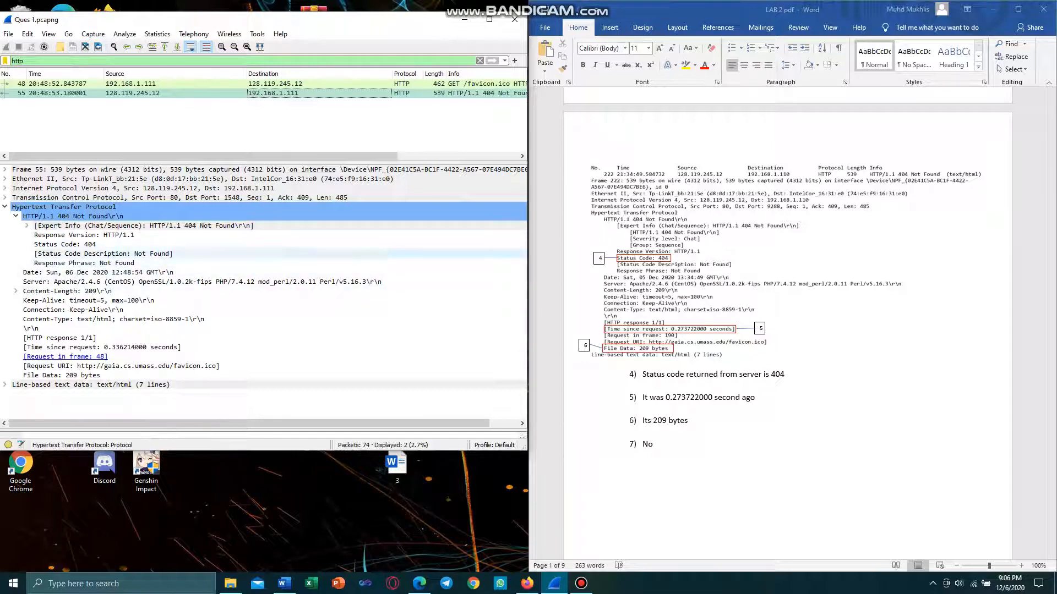
{"action": "left_click", "coordinate": [420, 583]}
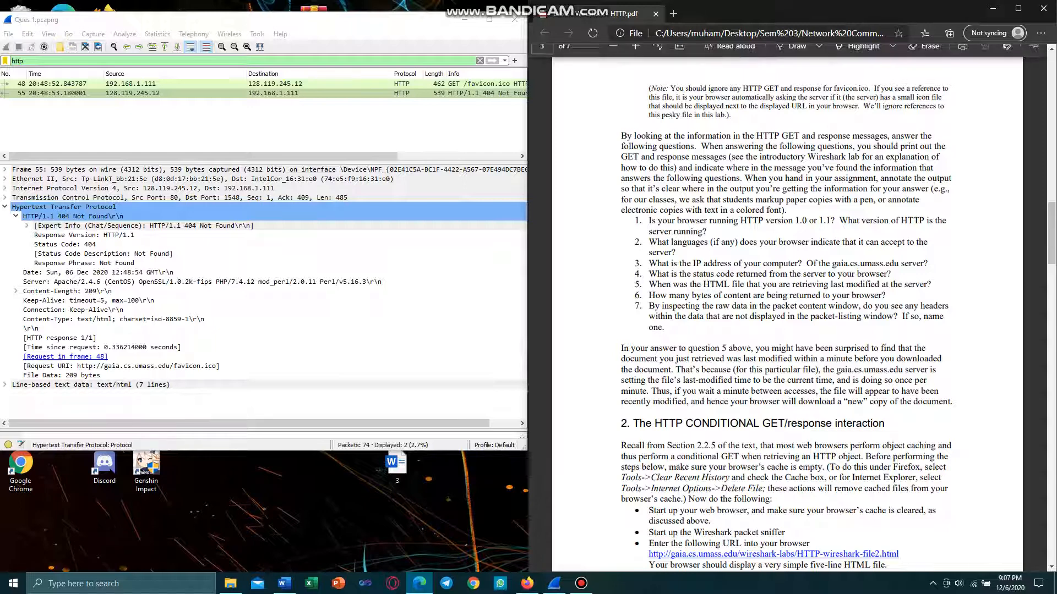
{"action": "left_click", "coordinate": [993, 9]}
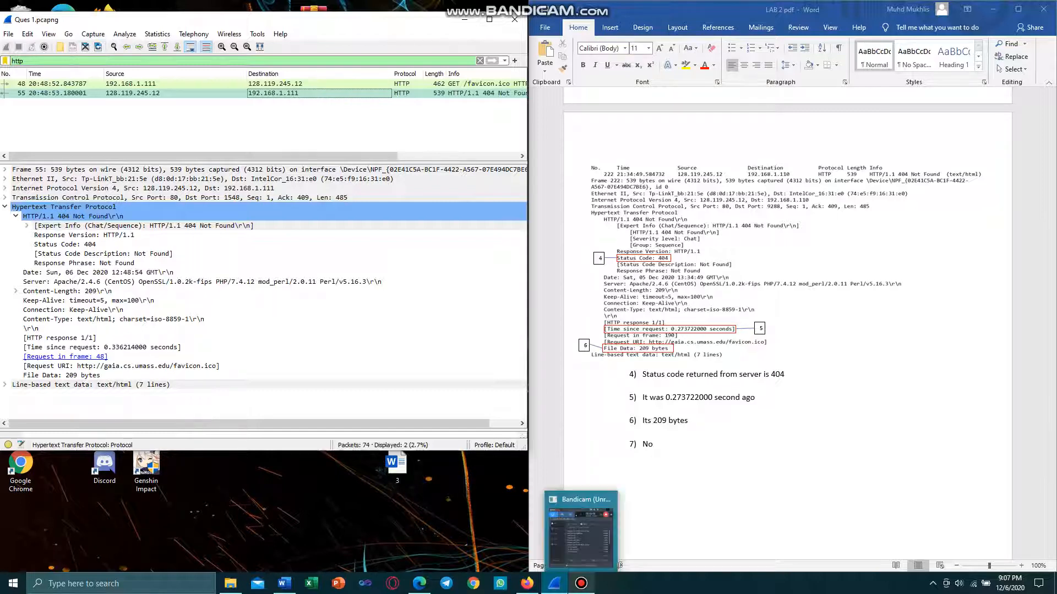
- Read lab question 6 in the PDF and select the response packet's File Data line that answers it
{"action": "left_click", "coordinate": [419, 583]}
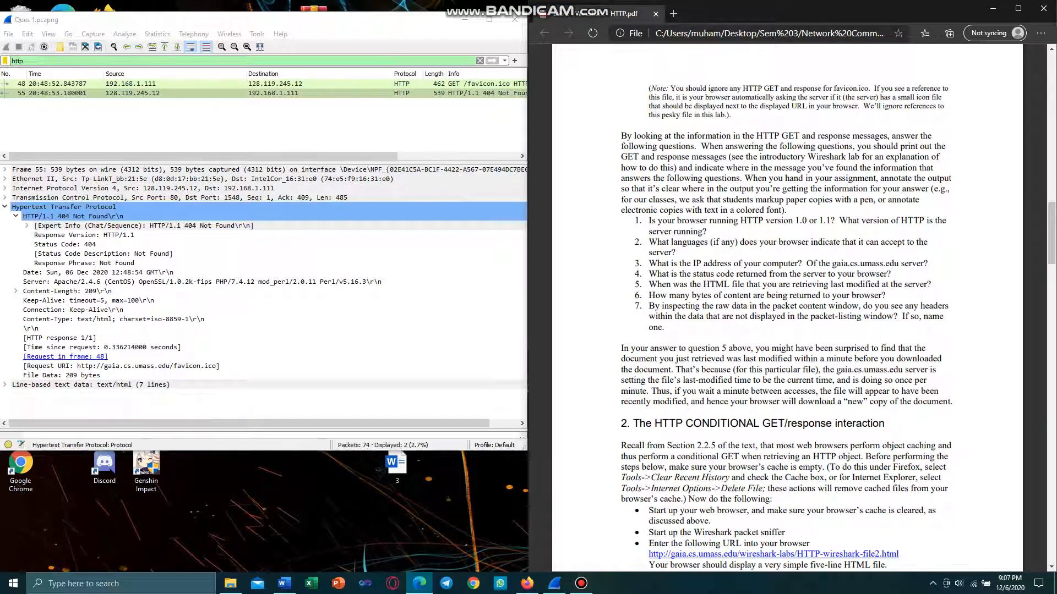
{"action": "left_click", "coordinate": [992, 9]}
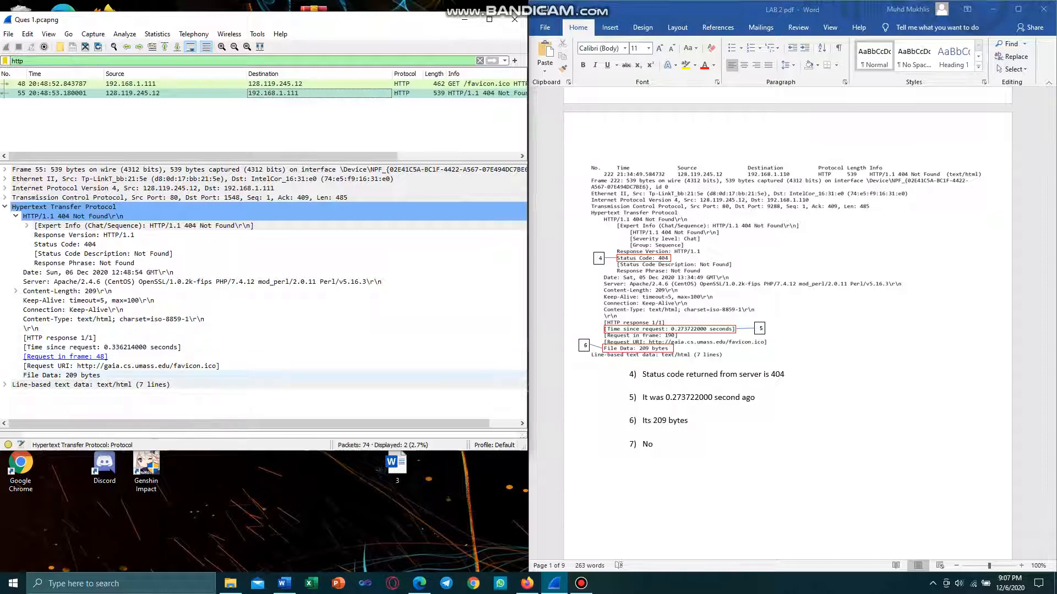
{"action": "left_click", "coordinate": [62, 375]}
{"action": "left_click", "coordinate": [419, 583]}
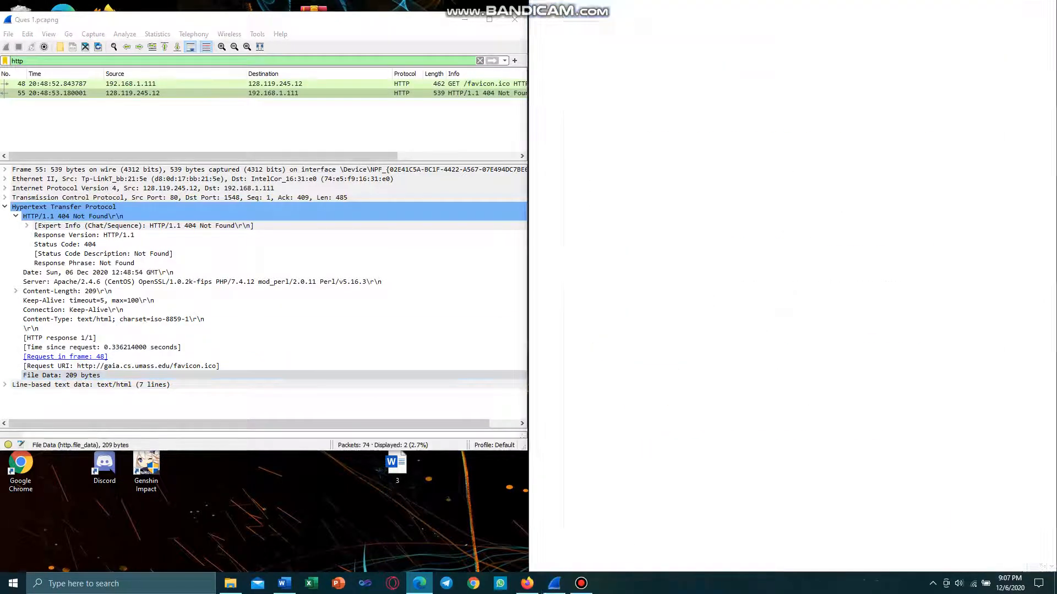
{"action": "left_click", "coordinate": [993, 9]}
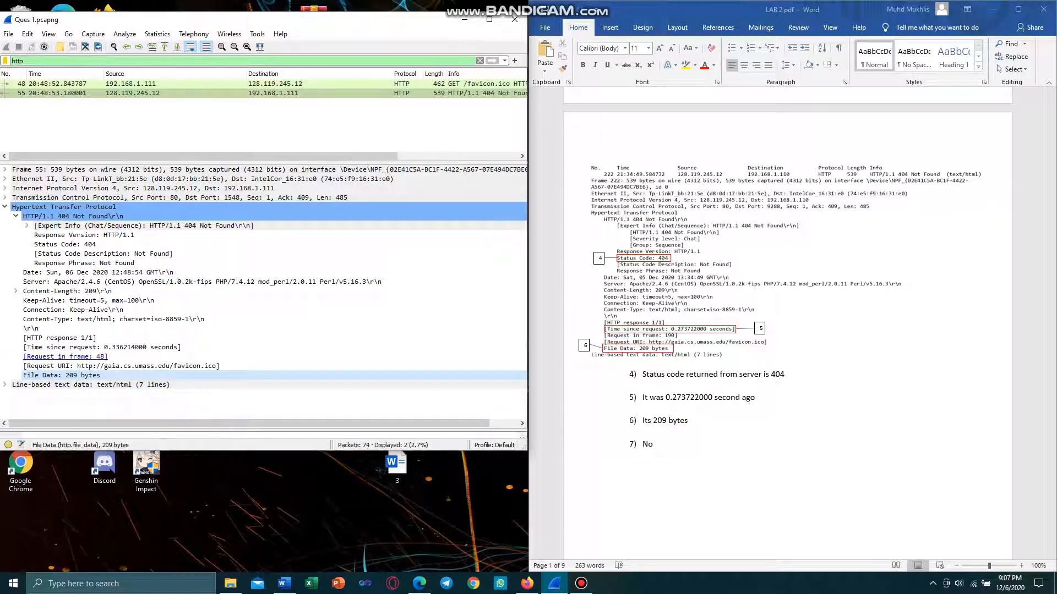
- Read lab question 7 in the PDF and compare it with its answer in the Word report
{"action": "left_click", "coordinate": [420, 583]}
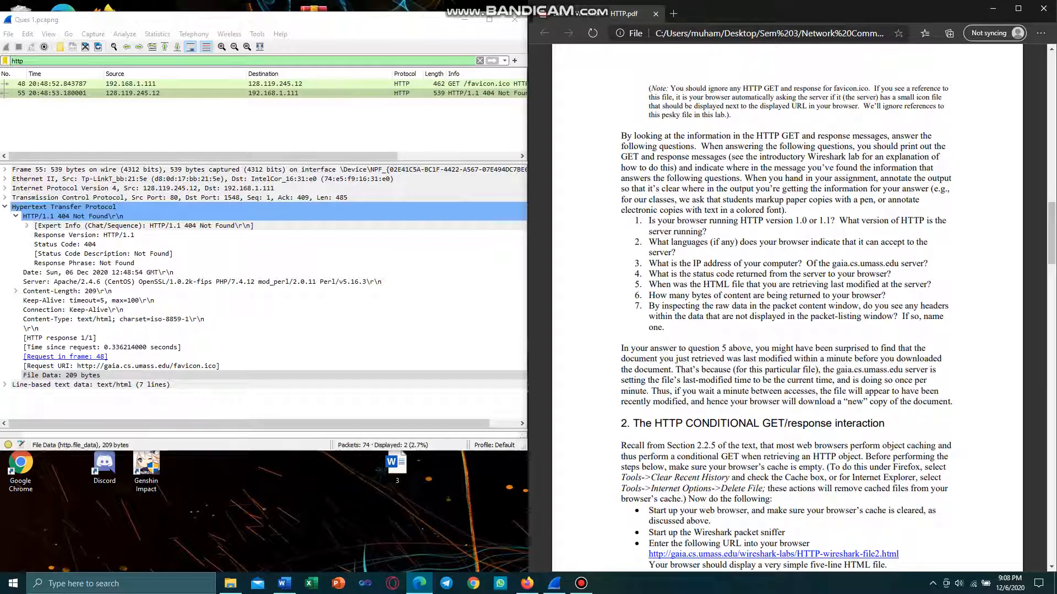
{"action": "left_click", "coordinate": [993, 8]}
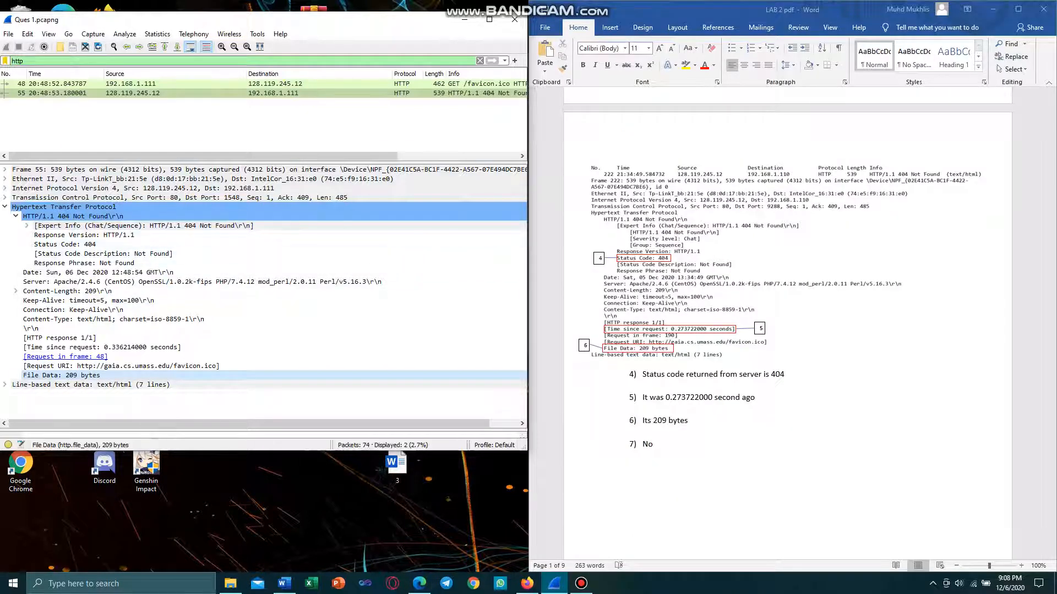
{"action": "left_click", "coordinate": [420, 583]}
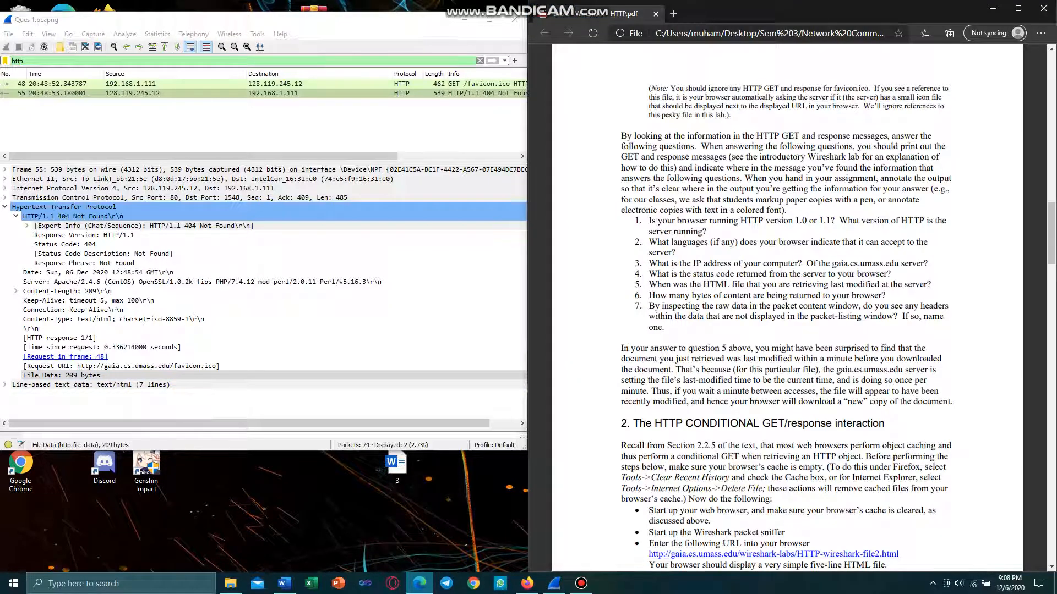
{"action": "left_click", "coordinate": [992, 8]}
{"action": "scroll", "coordinate": [786, 325], "scroll_direction": "down", "scroll_amount": 3}
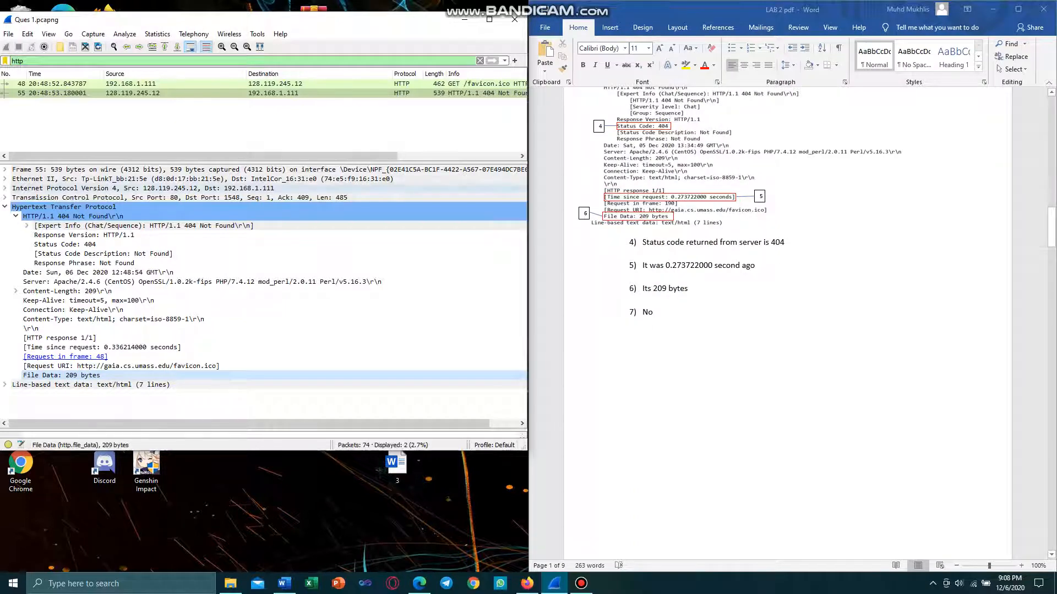
- Replace the Ques 1 capture with the Ques 2 capture file and filter its packets by http
{"action": "left_click", "coordinate": [514, 19]}
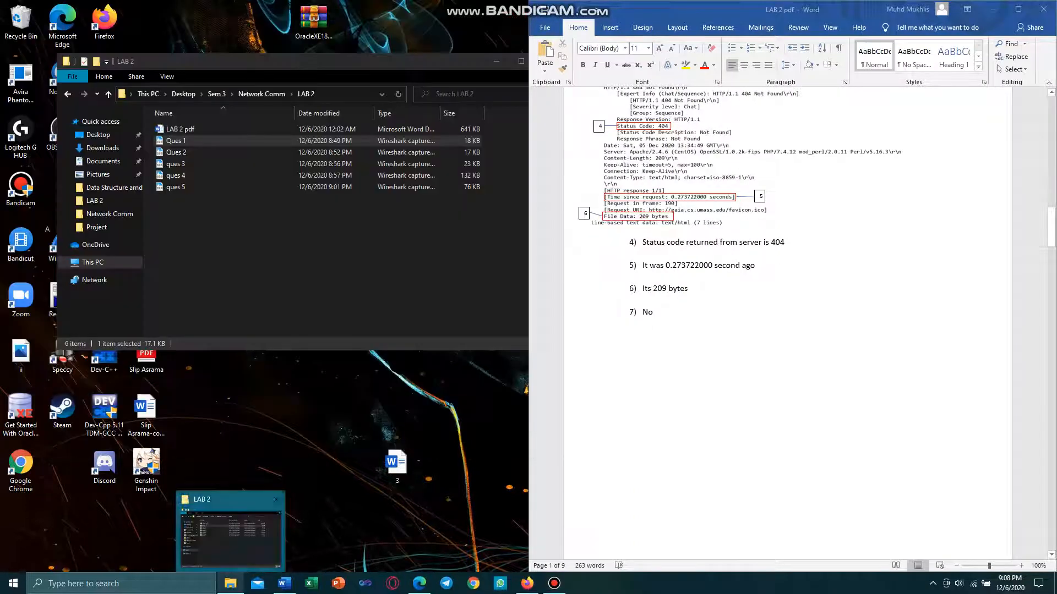
{"action": "left_click", "coordinate": [181, 152]}
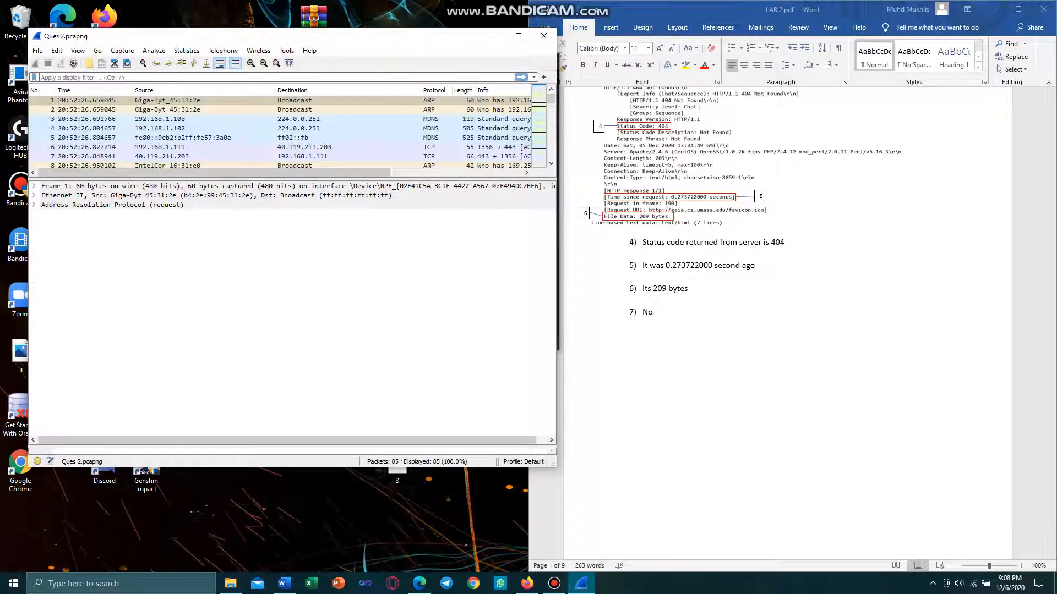
{"action": "left_click_drag", "start_coordinate": [248, 36], "coordinate": [221, 35]}
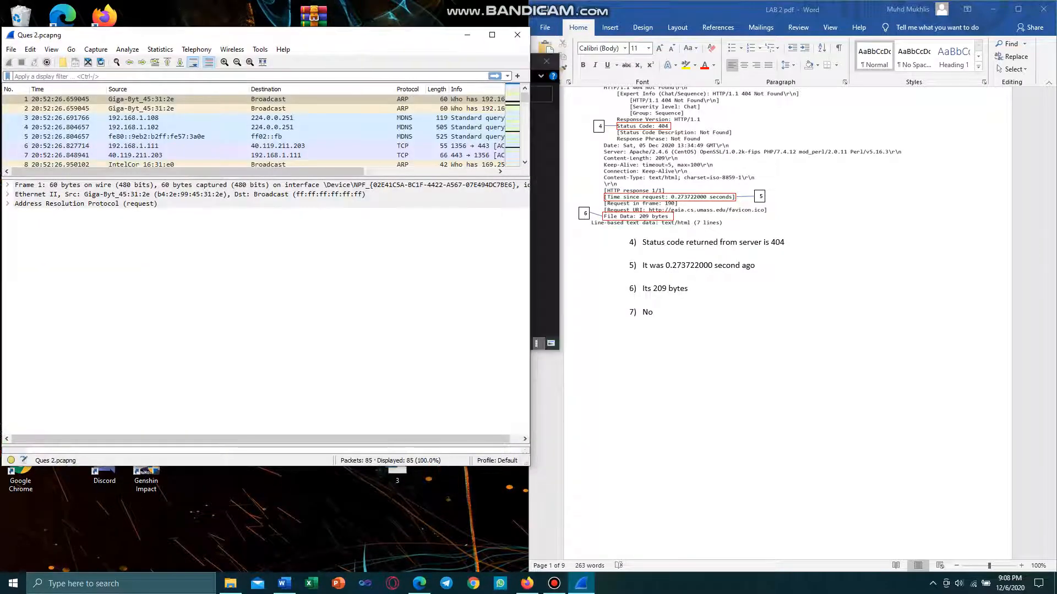
{"action": "type", "text": "http"}
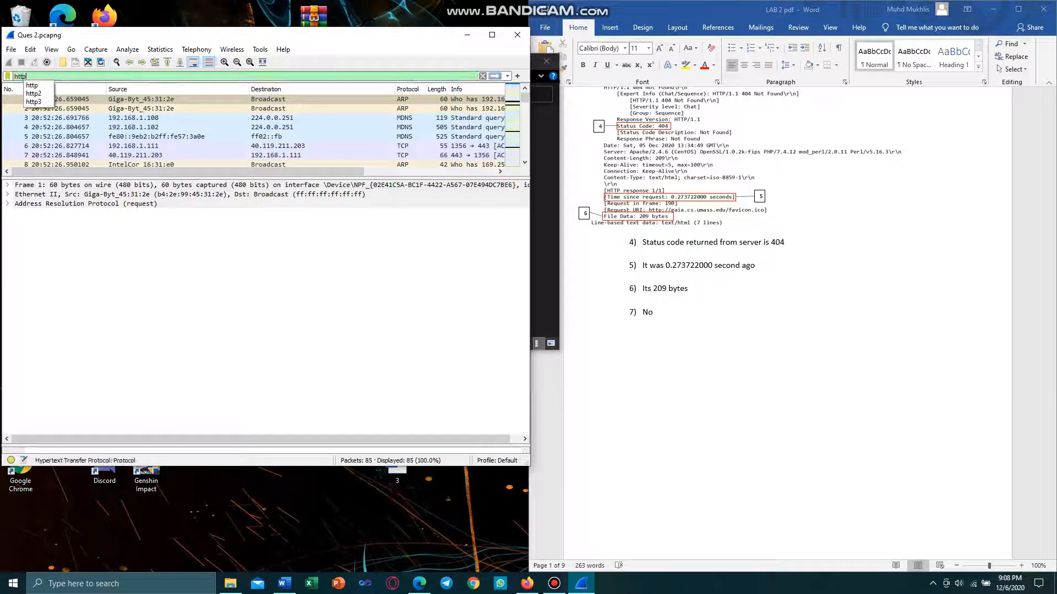
{"action": "key", "text": "Return"}
- Bring up the Conditional GET answers in the Word report and questions 8 to 11 in the lab PDF
{"action": "scroll", "coordinate": [787, 330], "scroll_direction": "down", "scroll_amount": 10}
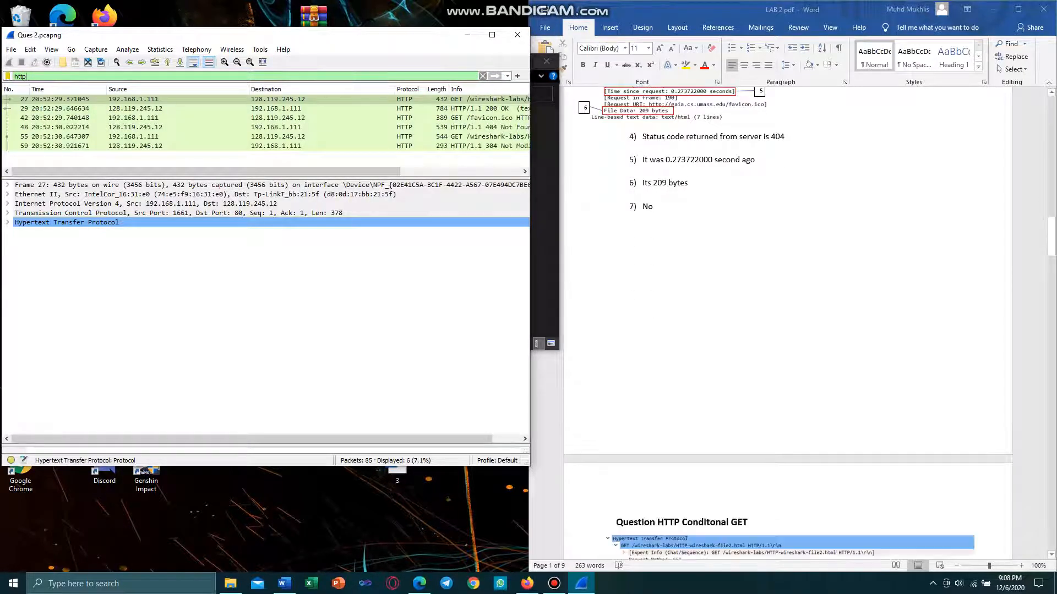
{"action": "scroll", "coordinate": [787, 331], "scroll_direction": "down", "scroll_amount": 1}
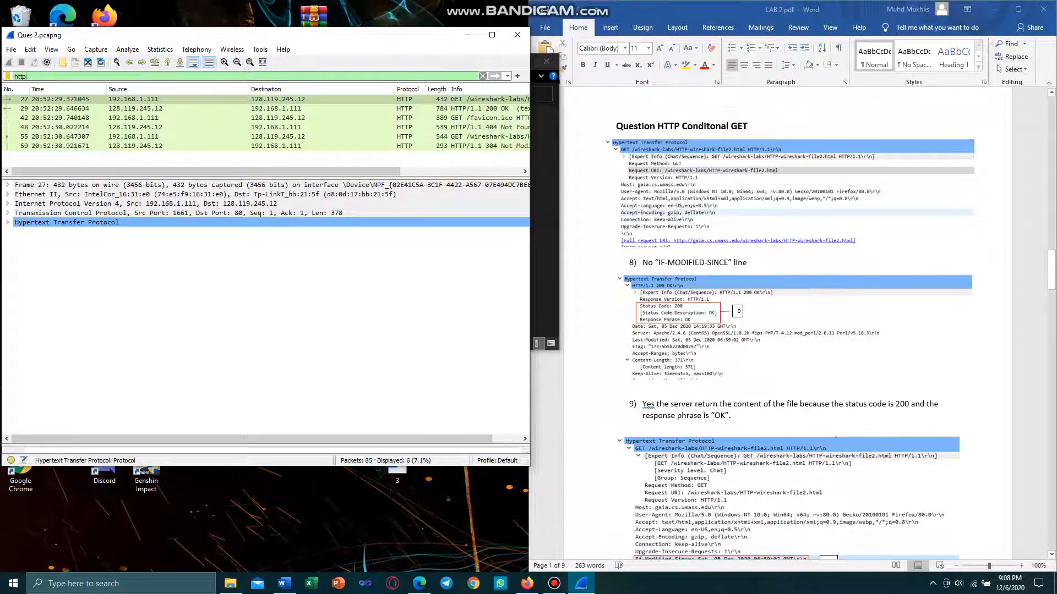
{"action": "left_click", "coordinate": [419, 584]}
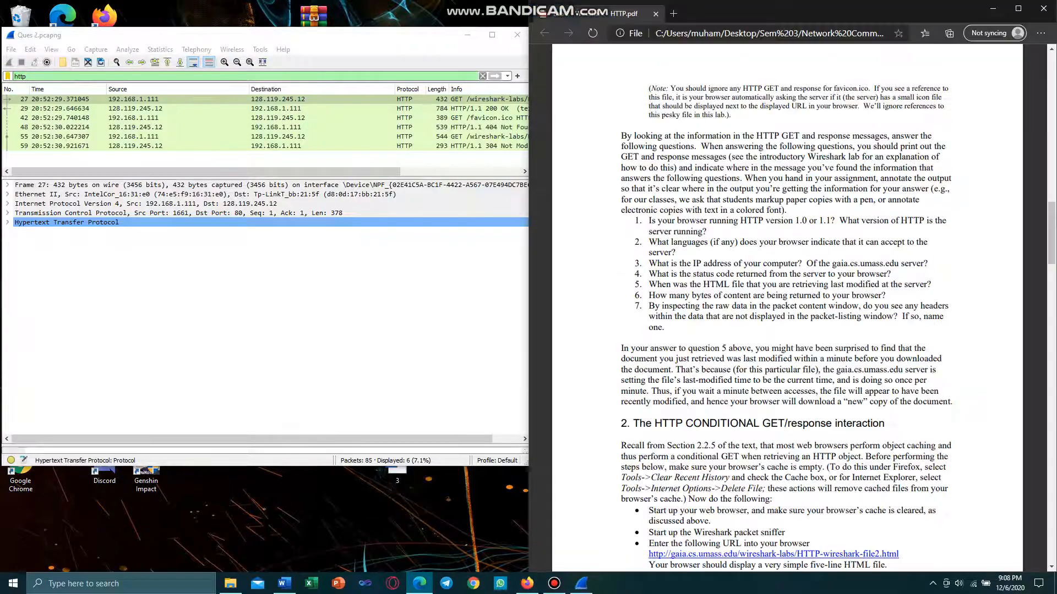
{"action": "scroll", "coordinate": [787, 309], "scroll_direction": "down", "scroll_amount": 12}
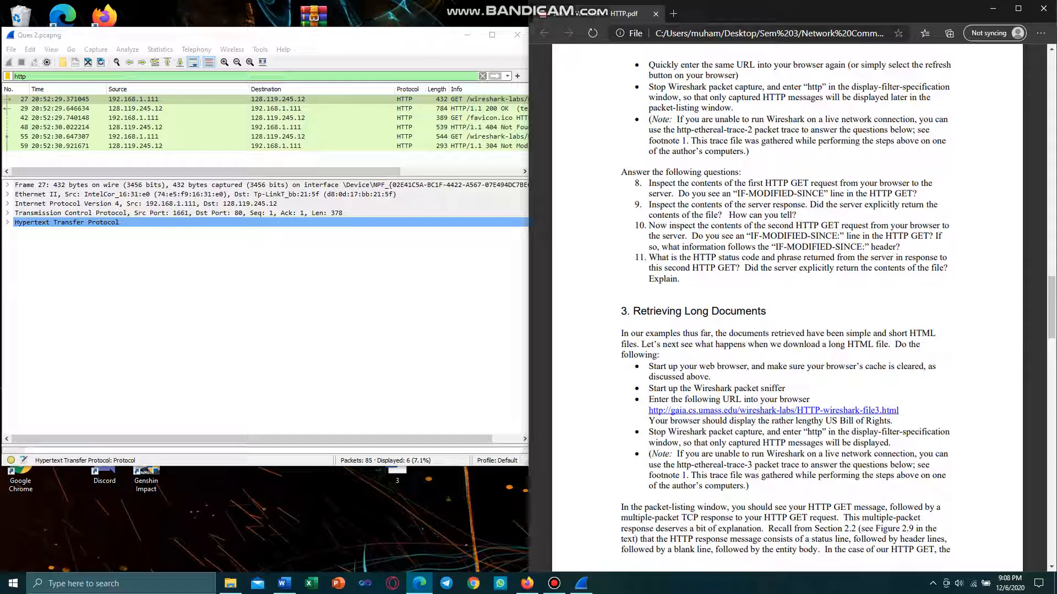
- Select the first GET packet, expand its Hypertext Transfer Protocol and GET line details, and show the Word report beside it
{"action": "left_click", "coordinate": [278, 99]}
{"action": "left_click", "coordinate": [8, 223]}
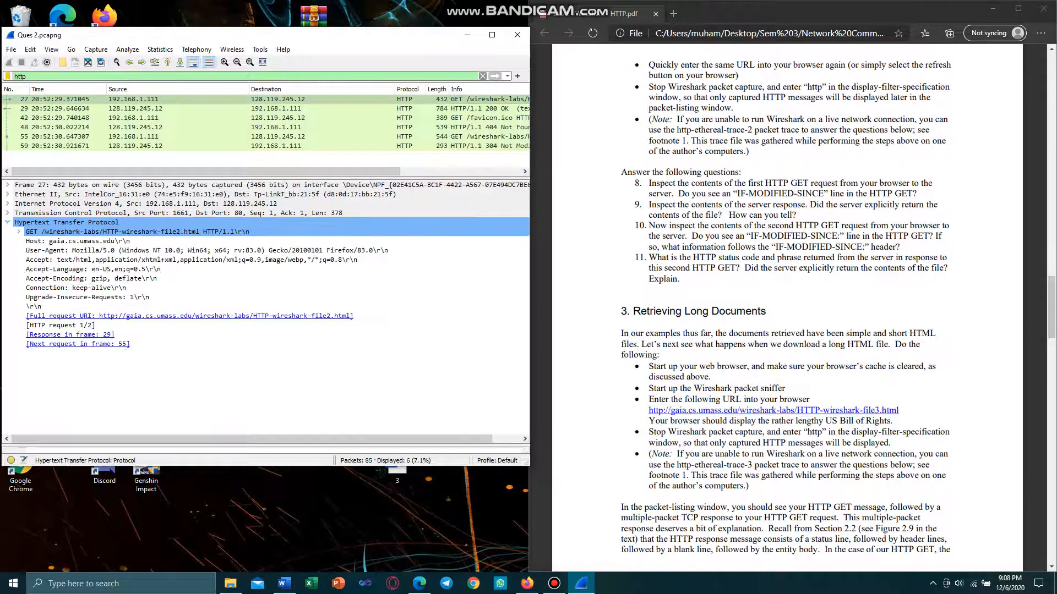
{"action": "left_click", "coordinate": [993, 9]}
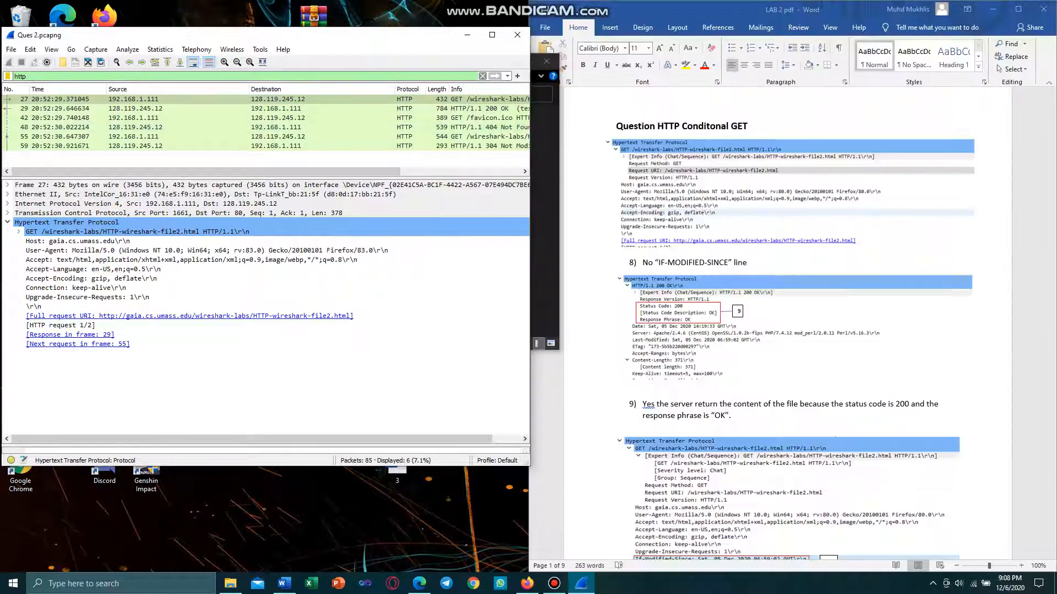
{"action": "left_click", "coordinate": [19, 232]}
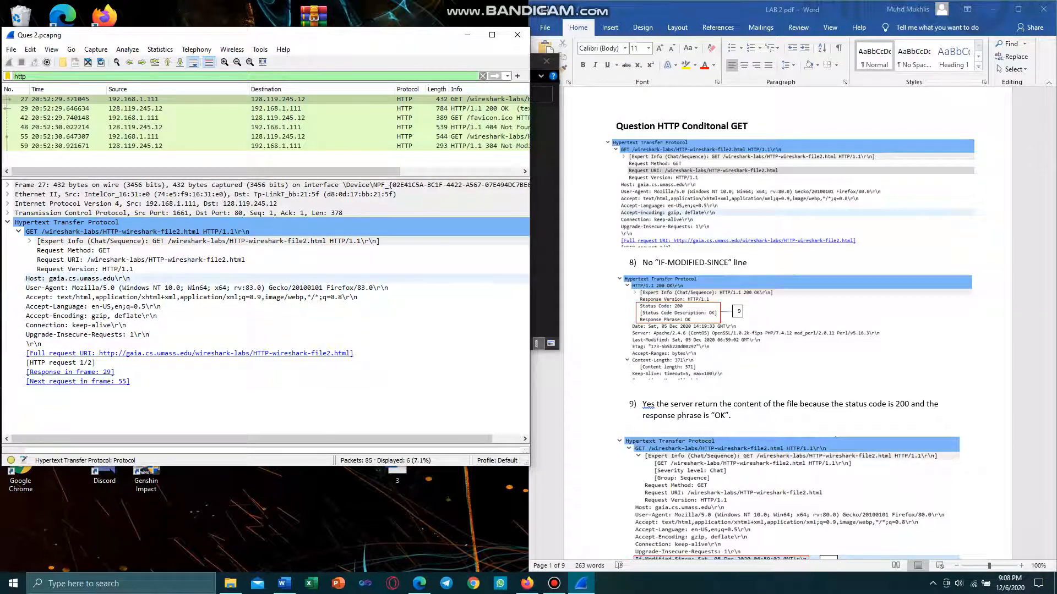
- Expand the Expert Info of the favicon GET request, then compare the other GET packets, ending on the first HTTP-wireshark-file2.html request
{"action": "left_click", "coordinate": [410, 118]}
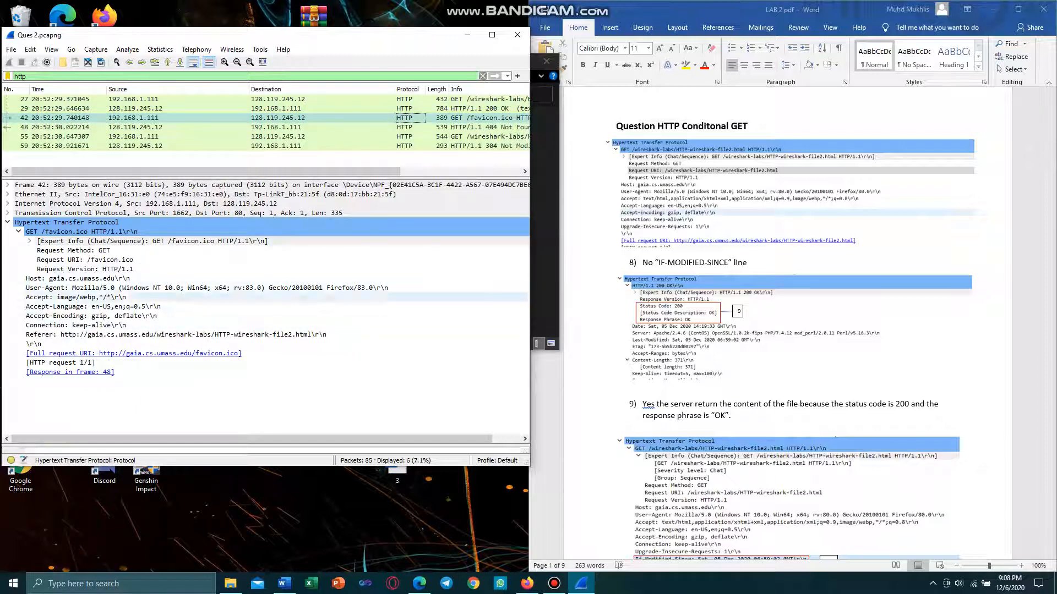
{"action": "left_click", "coordinate": [29, 241]}
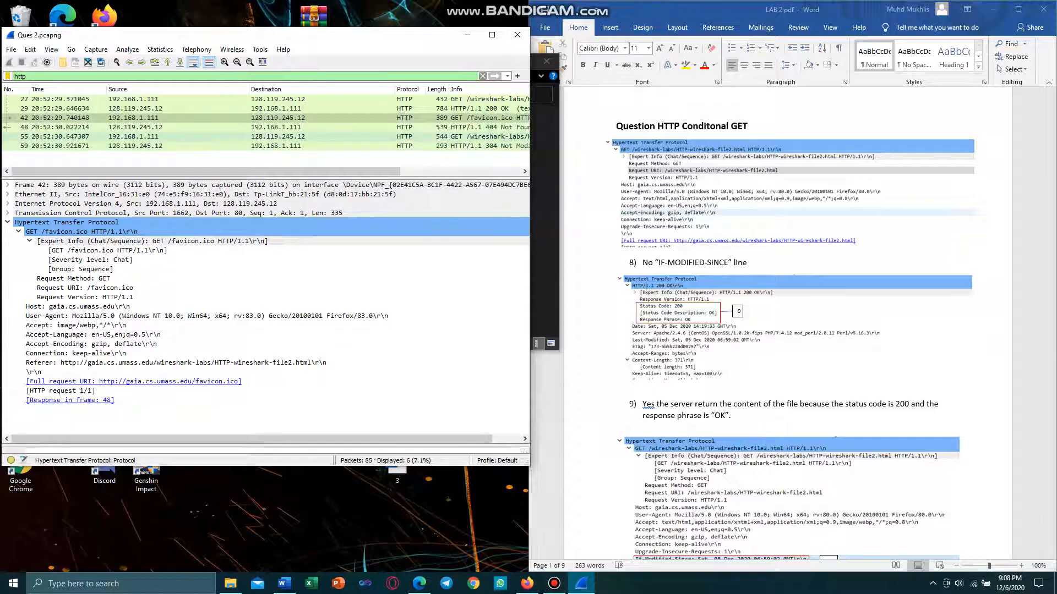
{"action": "left_click", "coordinate": [438, 136]}
{"action": "key", "text": "Up"}
{"action": "key", "text": "Up"}
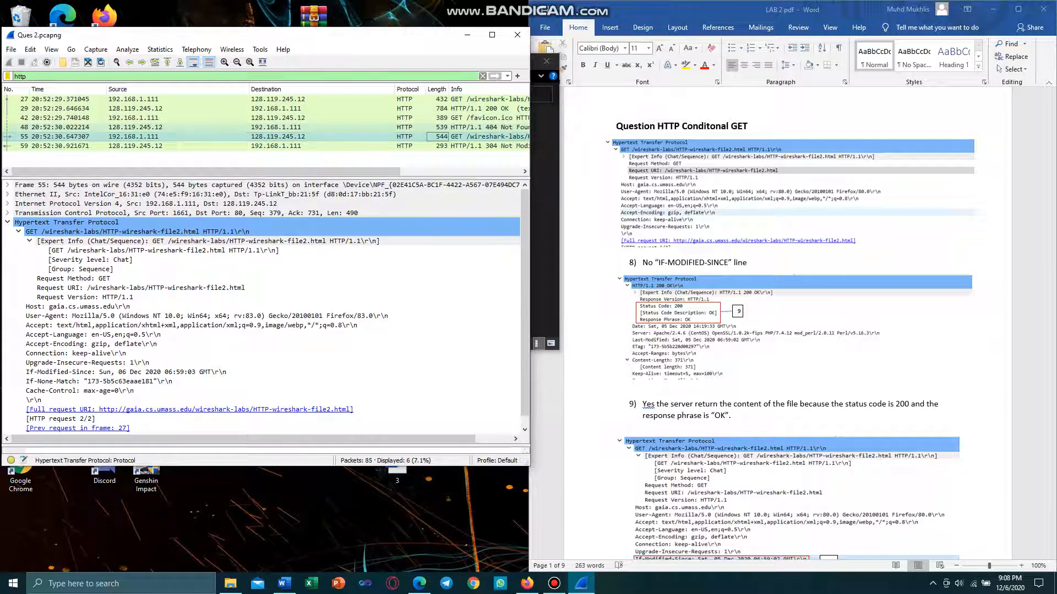
{"action": "key", "text": "Up"}
{"action": "key", "text": "Up"}
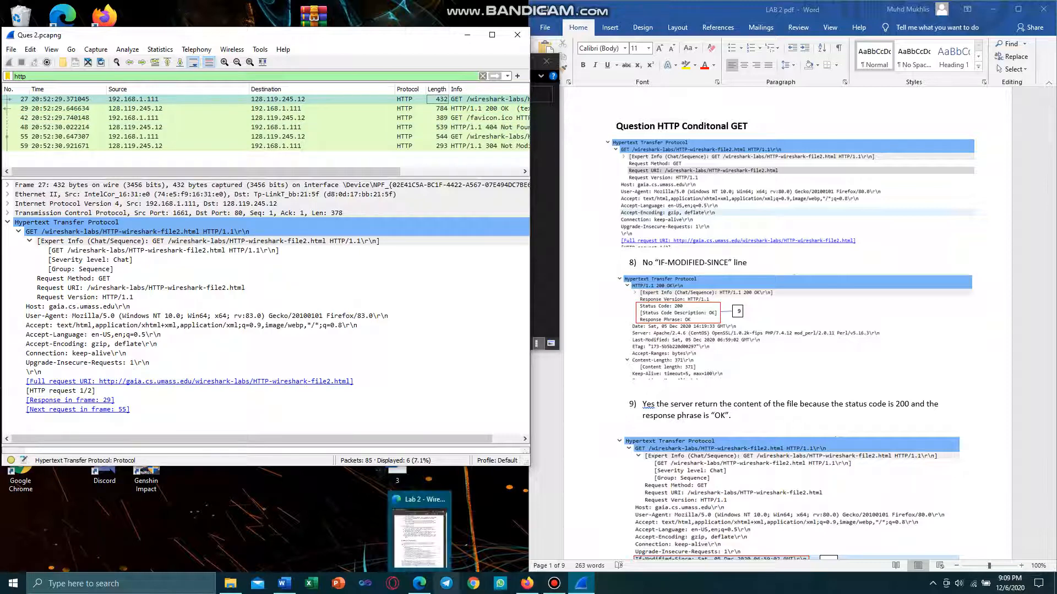
- Read lab question 9 in the PDF, then select the HTTP/1.1 200 OK response and expand its Line-based text data
{"action": "left_click", "coordinate": [419, 583]}
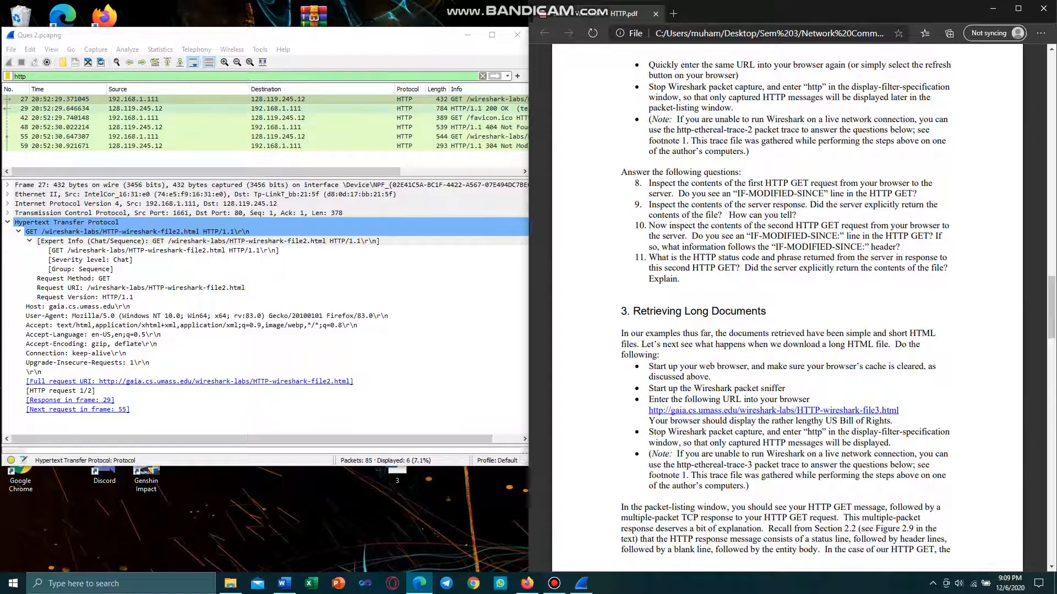
{"action": "left_click", "coordinate": [276, 109]}
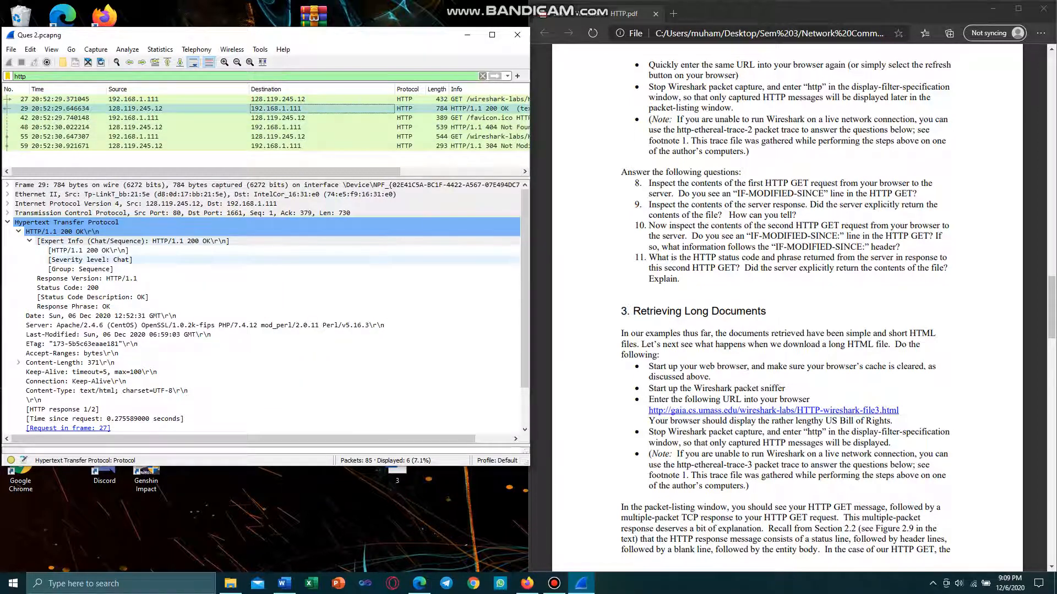
{"action": "scroll", "coordinate": [264, 259], "scroll_direction": "down", "scroll_amount": 2}
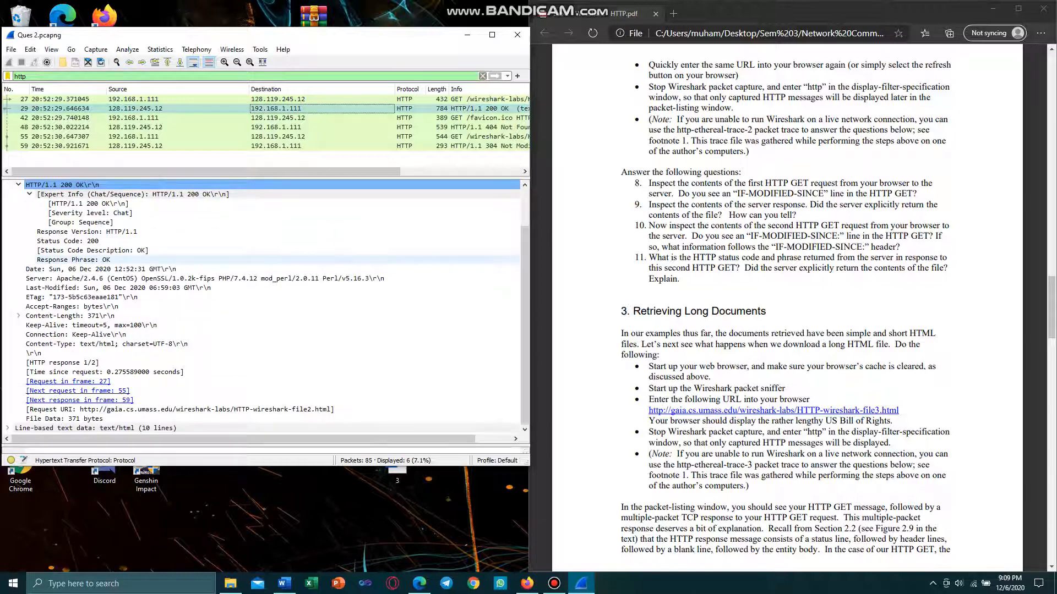
{"action": "left_click", "coordinate": [8, 428]}
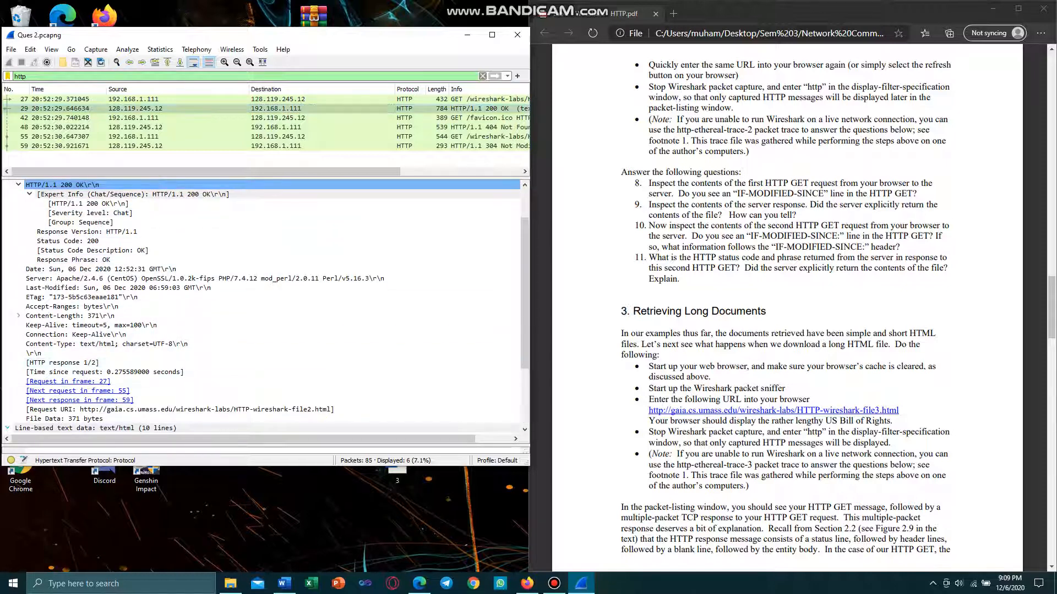
{"action": "scroll", "coordinate": [110, 419], "scroll_direction": "down", "scroll_amount": 4}
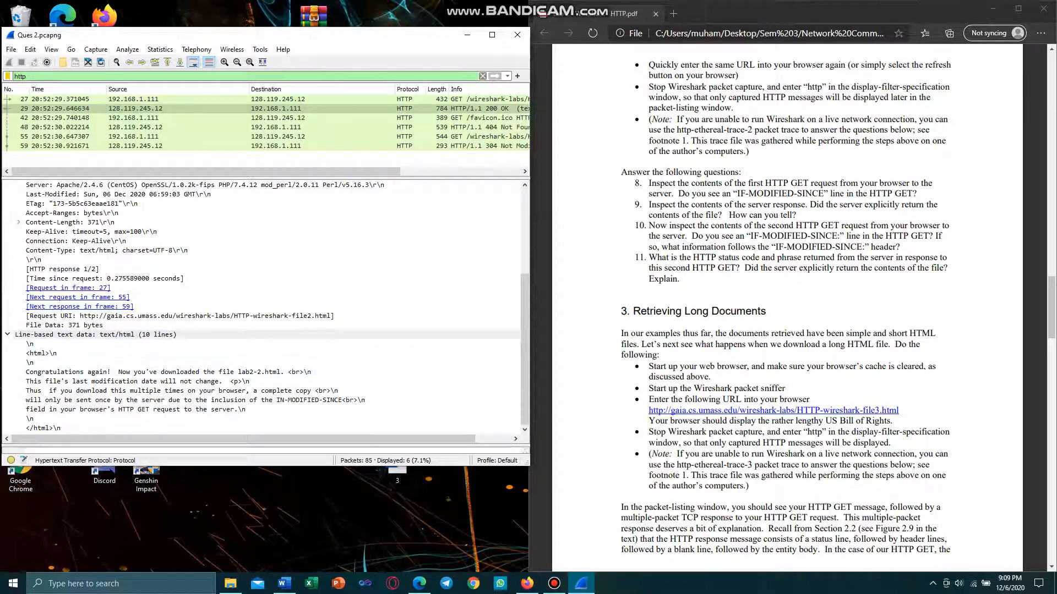
- Check answer 9 in the Word report, consult the lab PDF questions again, and return to the report
{"action": "left_click", "coordinate": [993, 9]}
{"action": "scroll", "coordinate": [793, 325], "scroll_direction": "down", "scroll_amount": 2}
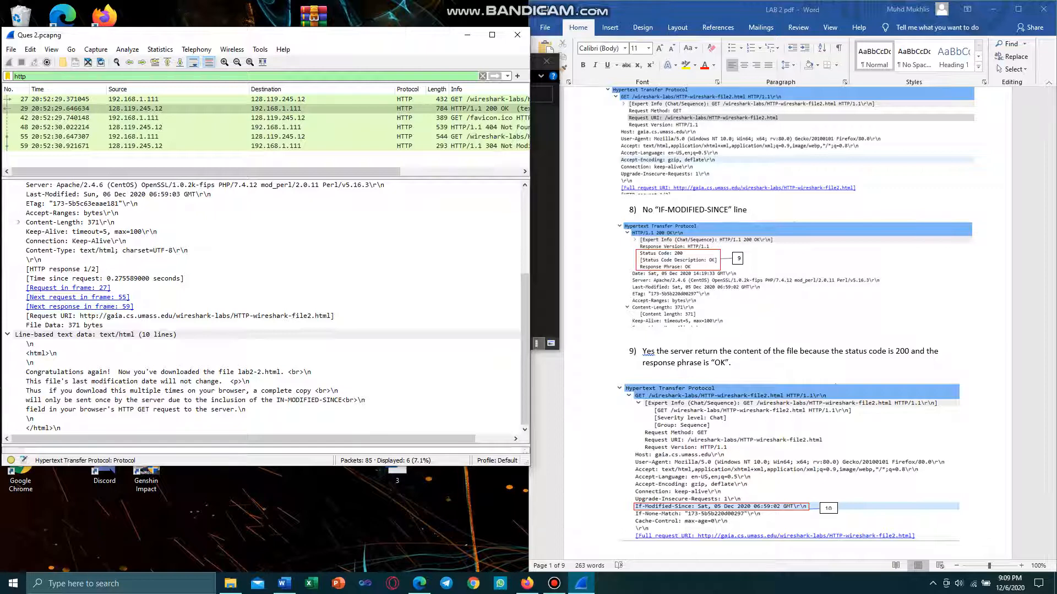
{"action": "scroll", "coordinate": [787, 330], "scroll_direction": "down", "scroll_amount": 1}
{"action": "left_click", "coordinate": [420, 583]}
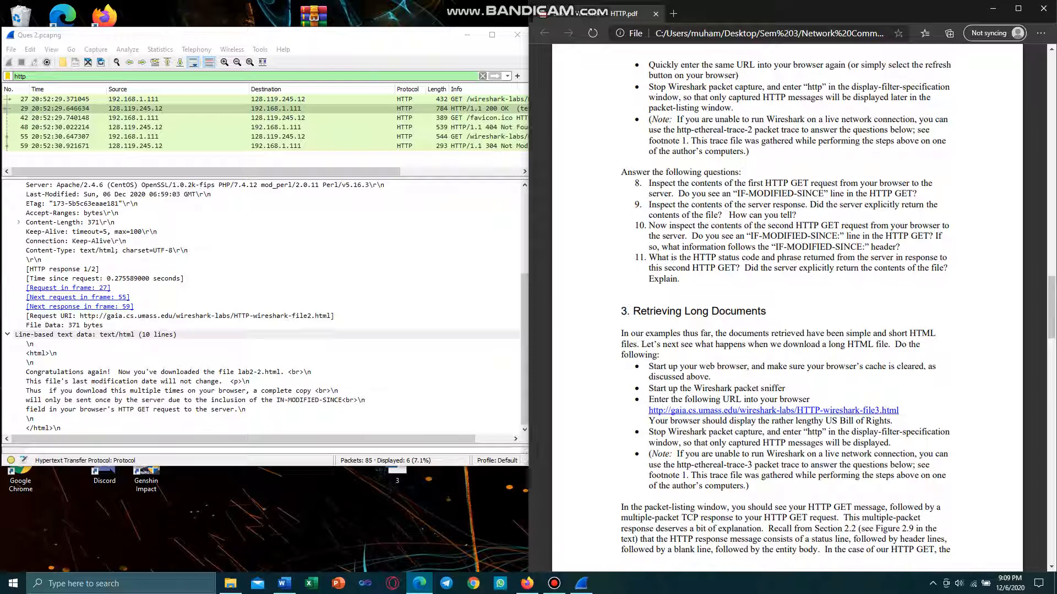
{"action": "left_click", "coordinate": [993, 9]}
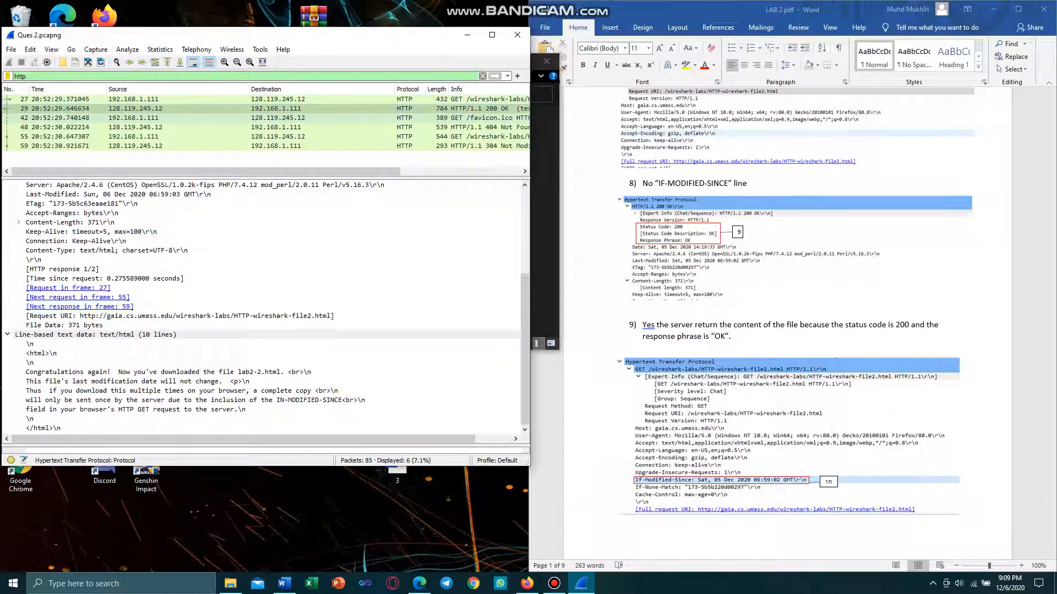
- Select the favicon GET packet and compare lab question 10 in the PDF with its answer in the Word report
{"action": "left_click", "coordinate": [438, 117]}
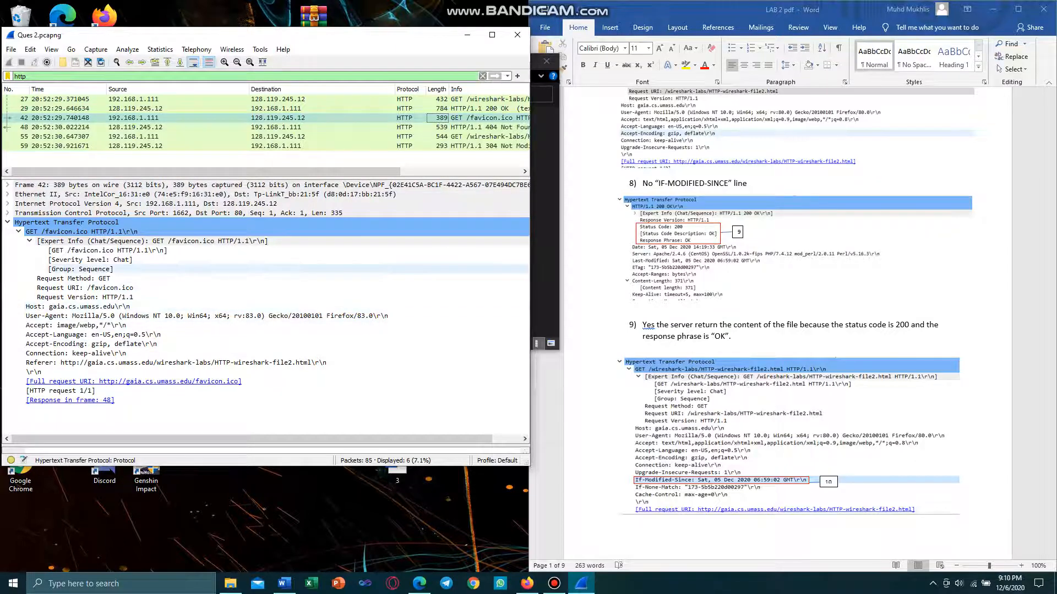
{"action": "scroll", "coordinate": [786, 324], "scroll_direction": "down", "scroll_amount": 5}
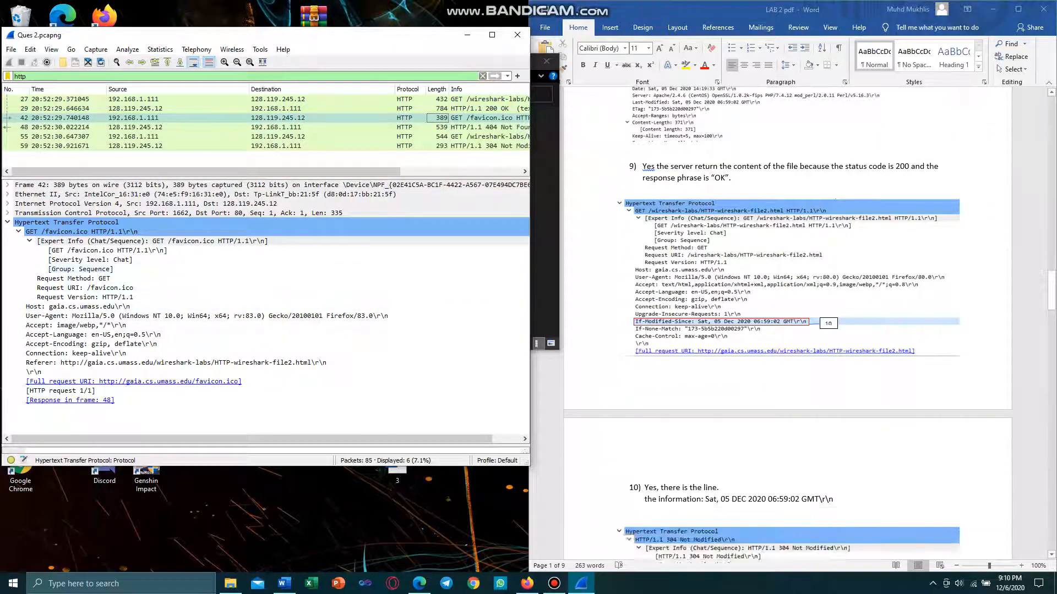
{"action": "scroll", "coordinate": [787, 325], "scroll_direction": "up", "scroll_amount": 2}
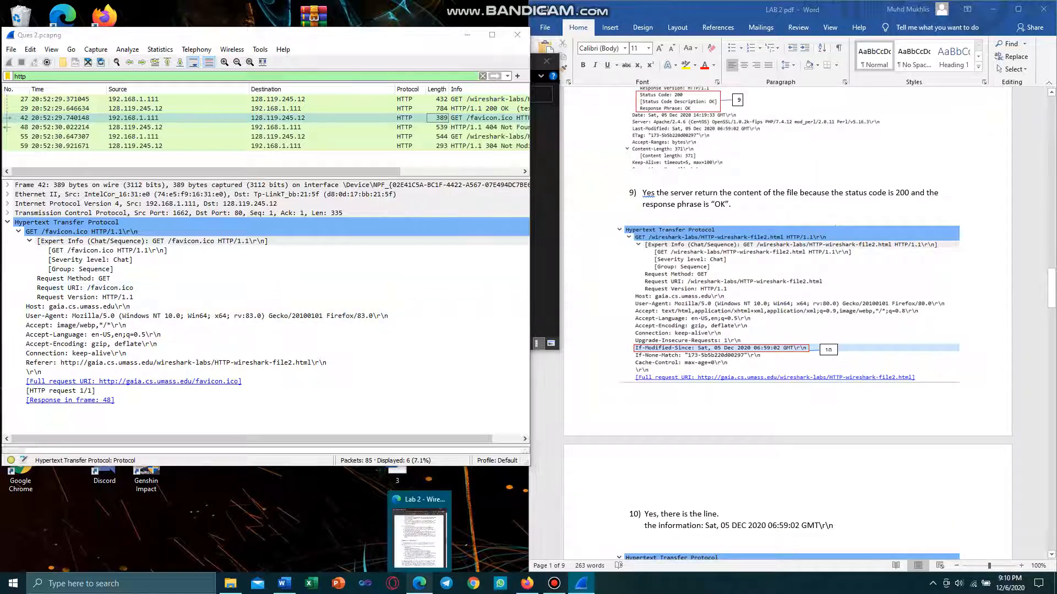
{"action": "left_click", "coordinate": [419, 583]}
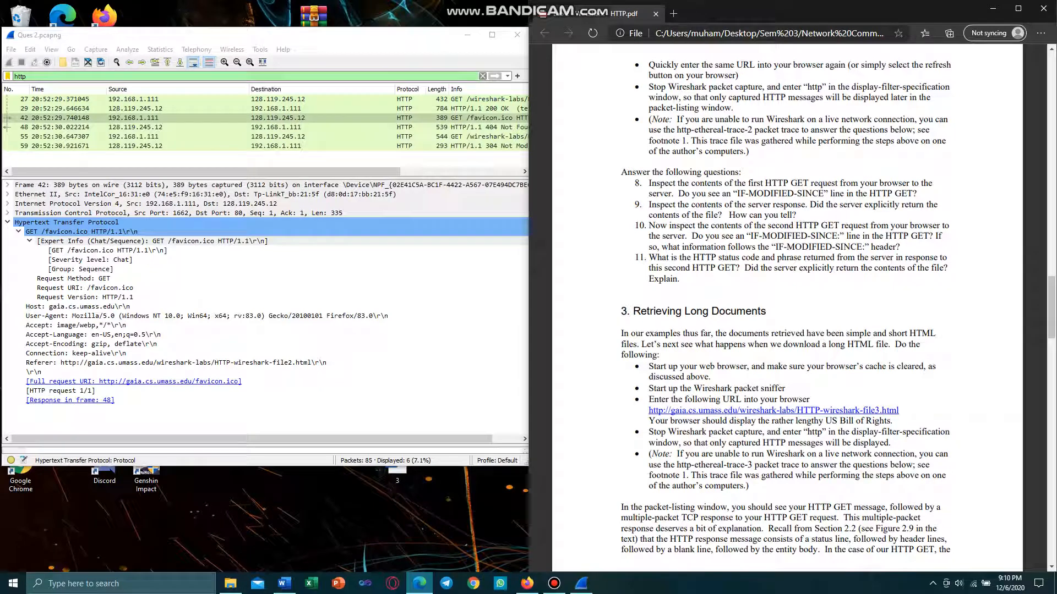
{"action": "left_click", "coordinate": [419, 584]}
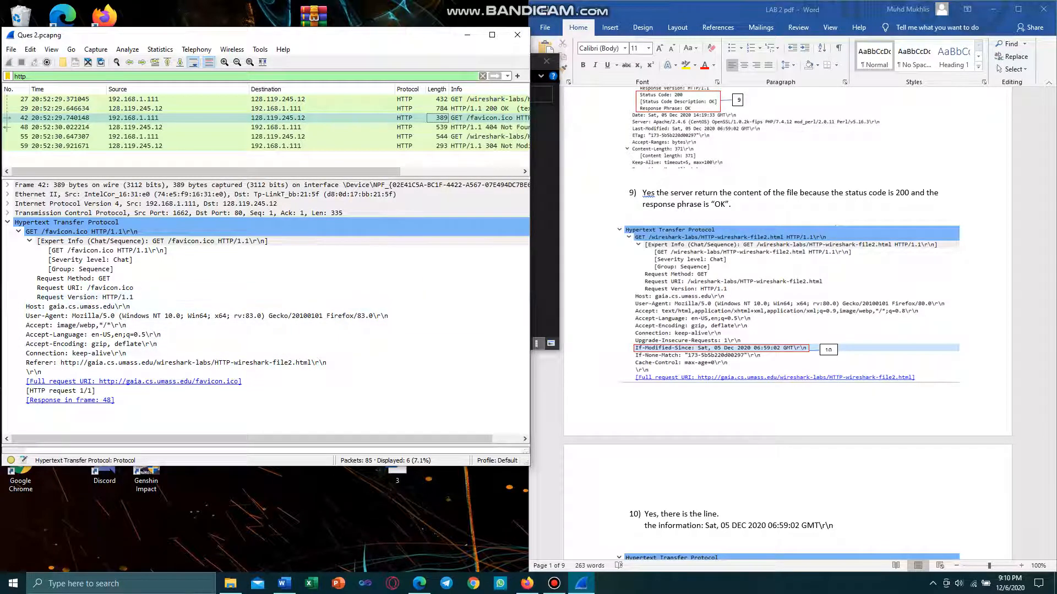
- Look over answer 11 in the Word report, then go back to answer 10 and its If-Modified-Since capture
{"action": "scroll", "coordinate": [787, 325], "scroll_direction": "down", "scroll_amount": 9}
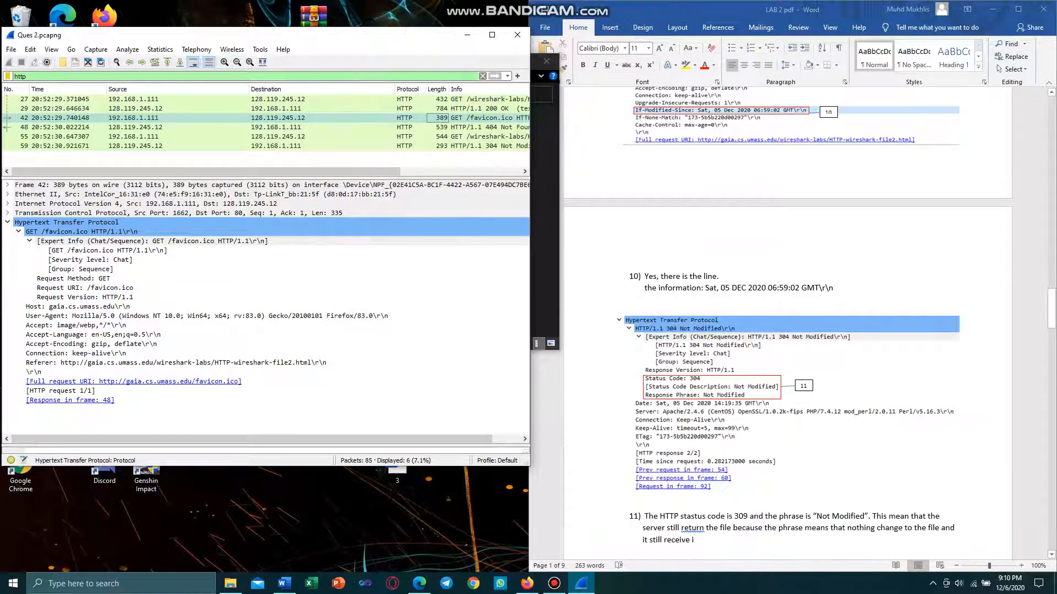
{"action": "scroll", "coordinate": [786, 325], "scroll_direction": "down", "scroll_amount": 2}
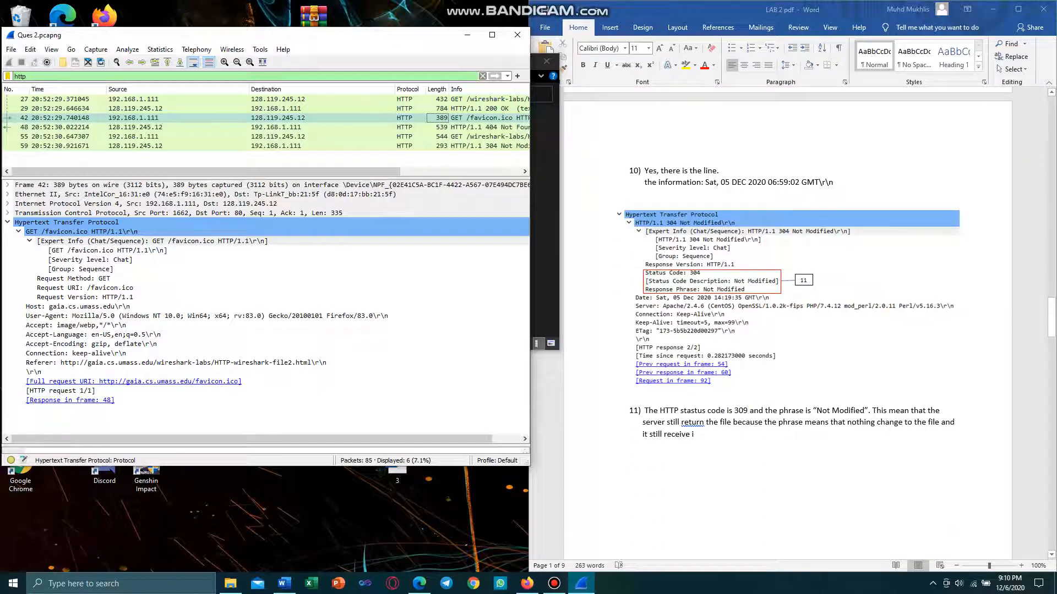
{"action": "left_click", "coordinate": [419, 584]}
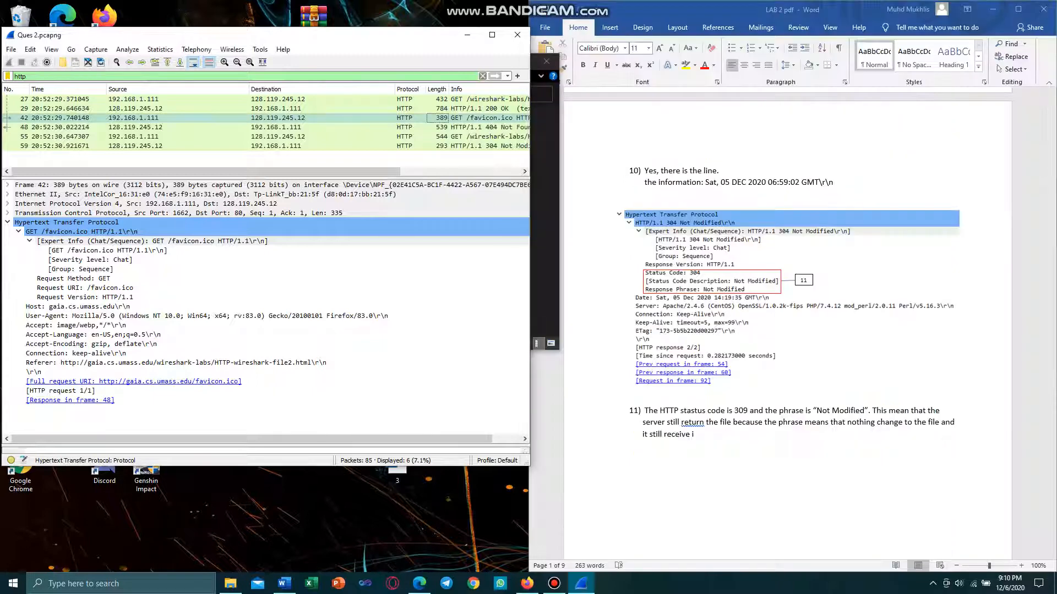
{"action": "left_click", "coordinate": [992, 8]}
{"action": "scroll", "coordinate": [788, 294], "scroll_direction": "up", "scroll_amount": 5}
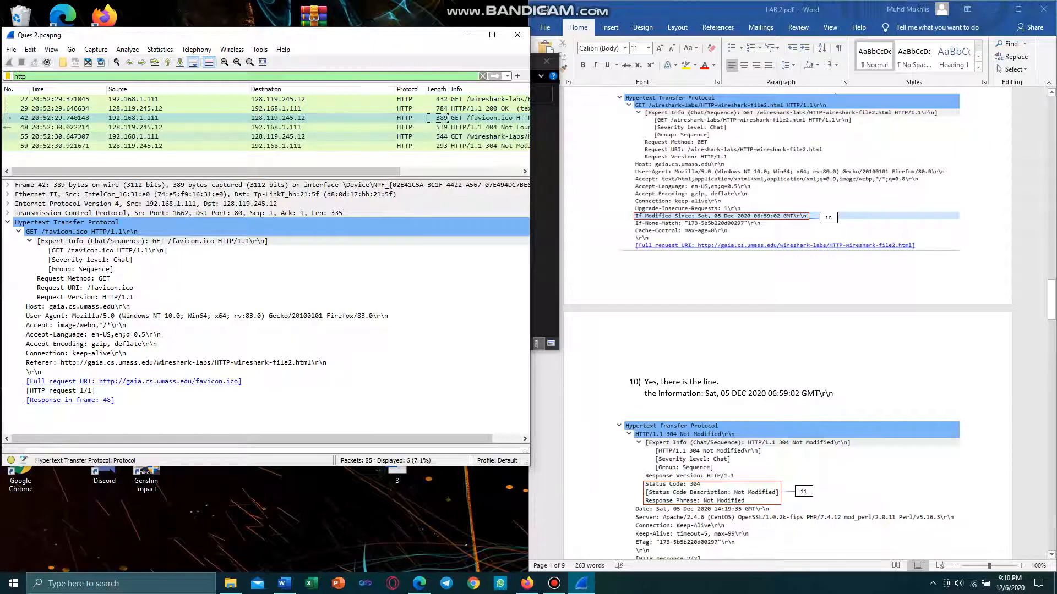
- Find the second GET request for HTTP-wireshark-file2.html in the packet list and select its If-Modified-Since line
{"action": "left_click", "coordinate": [485, 137]}
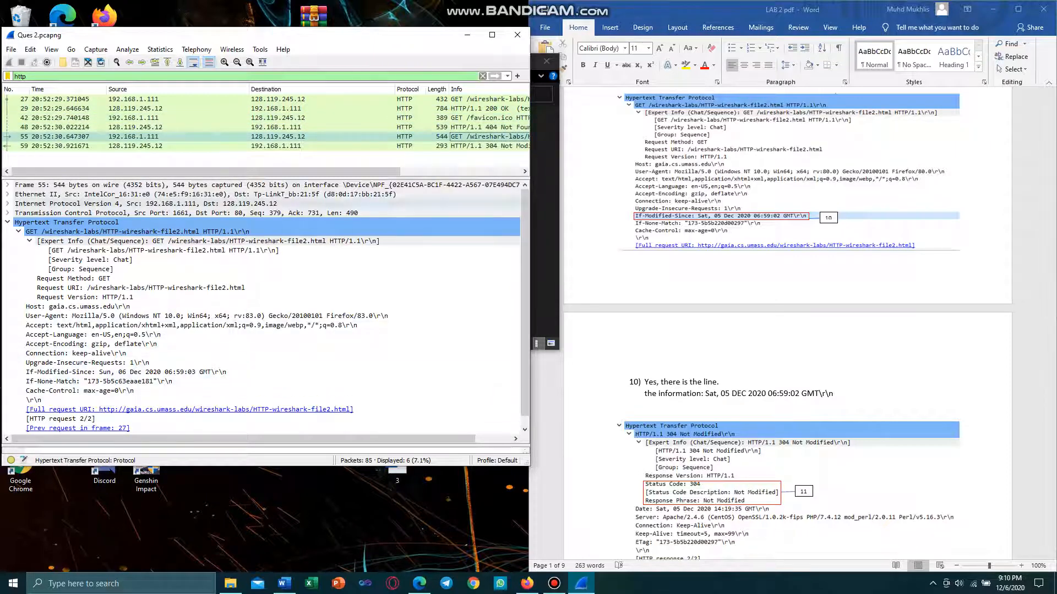
{"action": "left_click", "coordinate": [330, 118]}
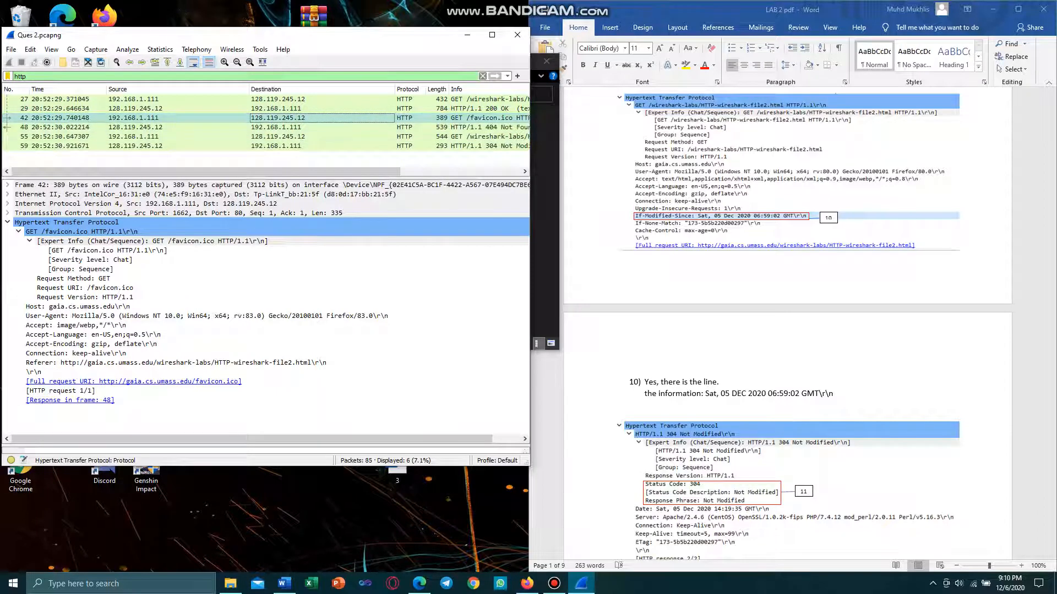
{"action": "left_click_drag", "start_coordinate": [331, 172], "coordinate": [409, 171]}
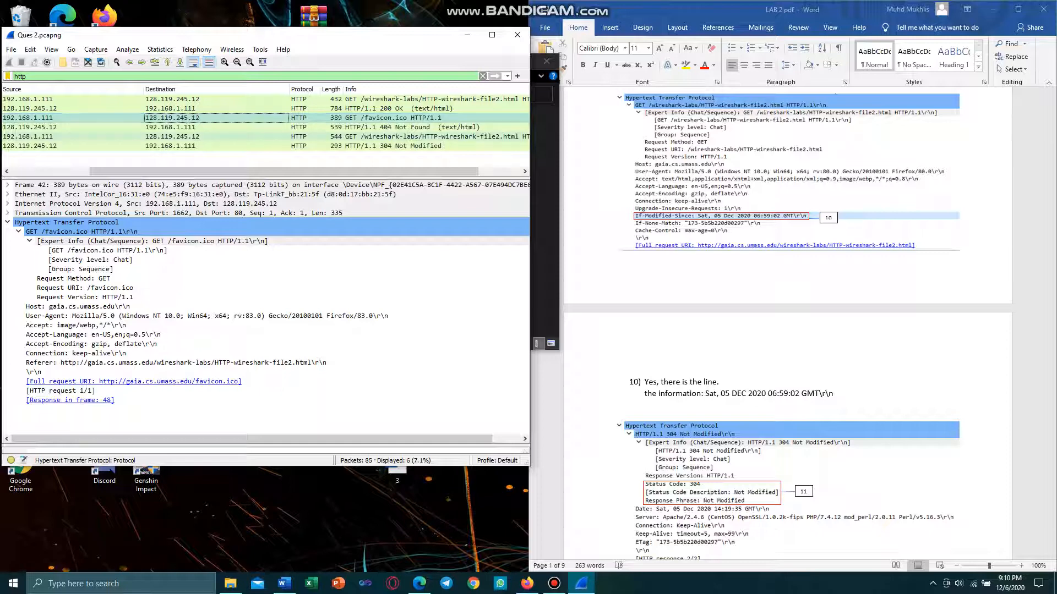
{"action": "left_click", "coordinate": [408, 137]}
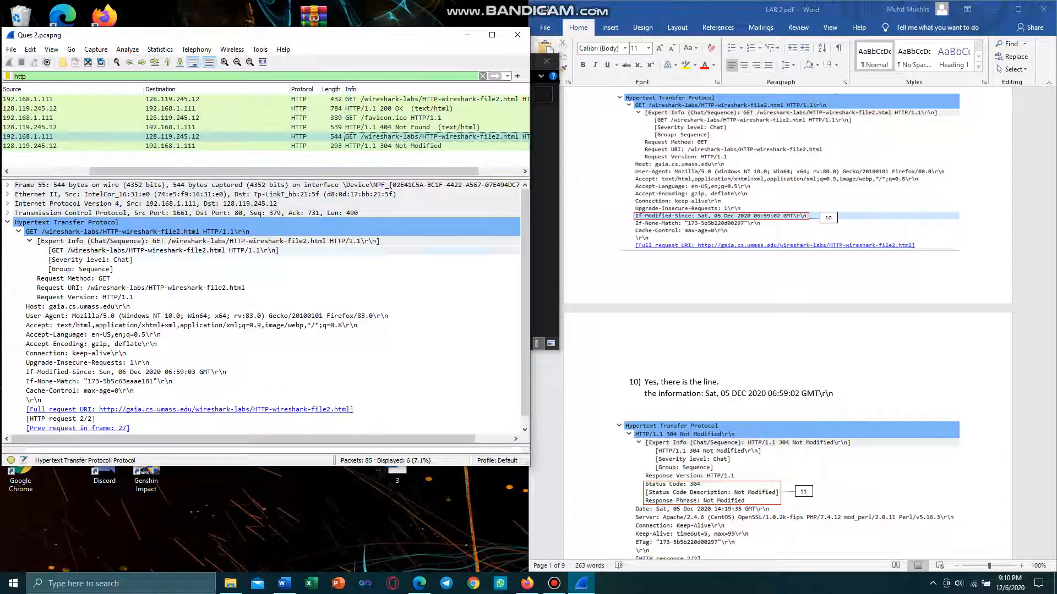
{"action": "scroll", "coordinate": [352, 380], "scroll_direction": "down", "scroll_amount": 1}
{"action": "left_click", "coordinate": [242, 363]}
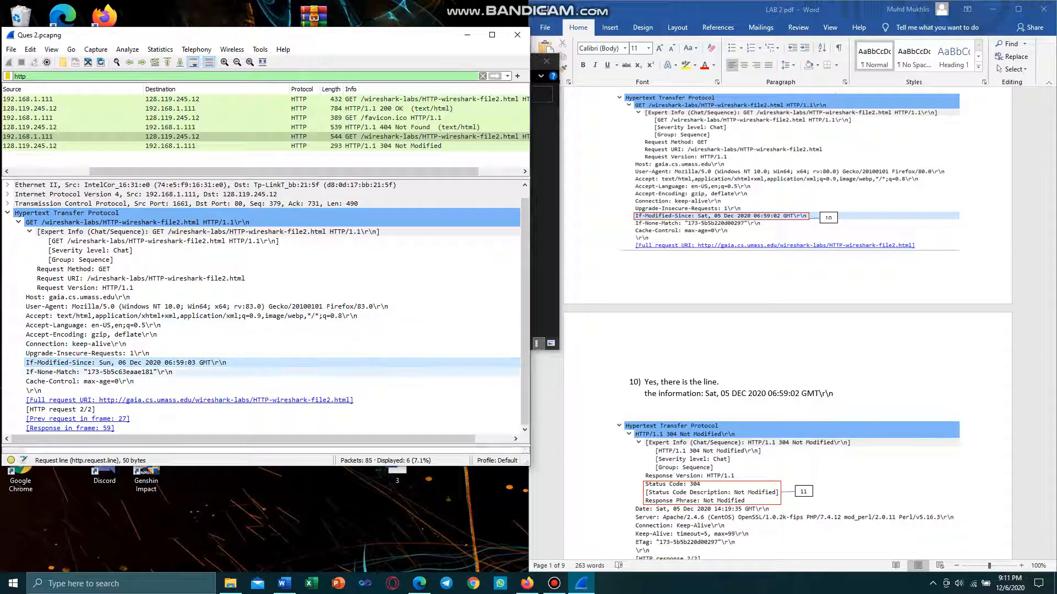
- Read lab question 11 in the PDF, bring up its answer in the Word report, and select the HTTP/1.1 304 Not Modified response
{"action": "mouse_move", "coordinate": [420, 583]}
{"action": "scroll", "coordinate": [787, 324], "scroll_direction": "down", "scroll_amount": 1}
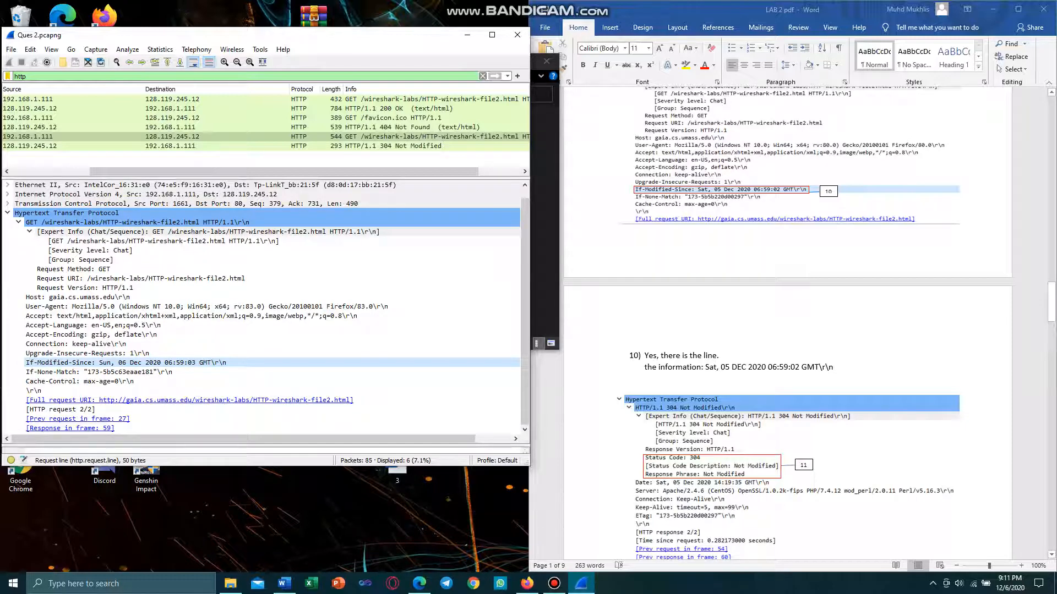
{"action": "left_click", "coordinate": [420, 583]}
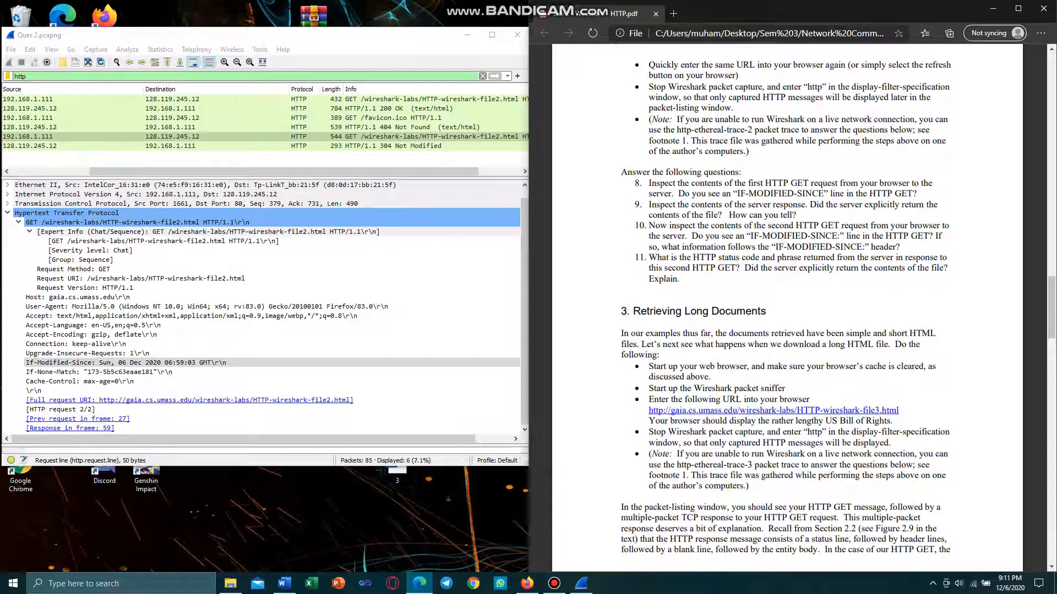
{"action": "left_click", "coordinate": [993, 9]}
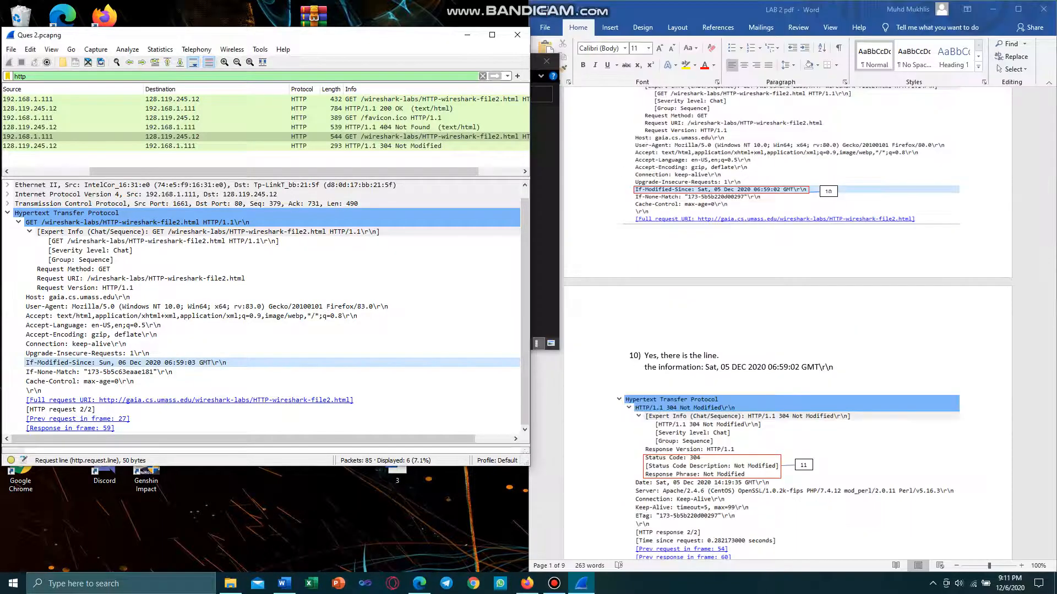
{"action": "scroll", "coordinate": [787, 330], "scroll_direction": "down", "scroll_amount": 3}
{"action": "scroll", "coordinate": [787, 330], "scroll_direction": "down", "scroll_amount": 3}
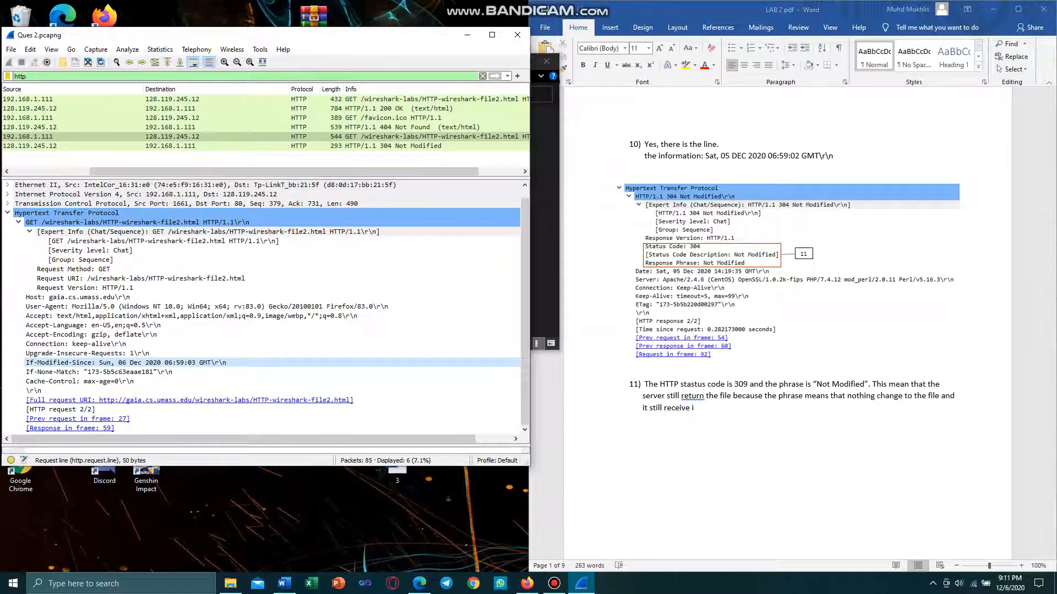
{"action": "left_click", "coordinate": [216, 146]}
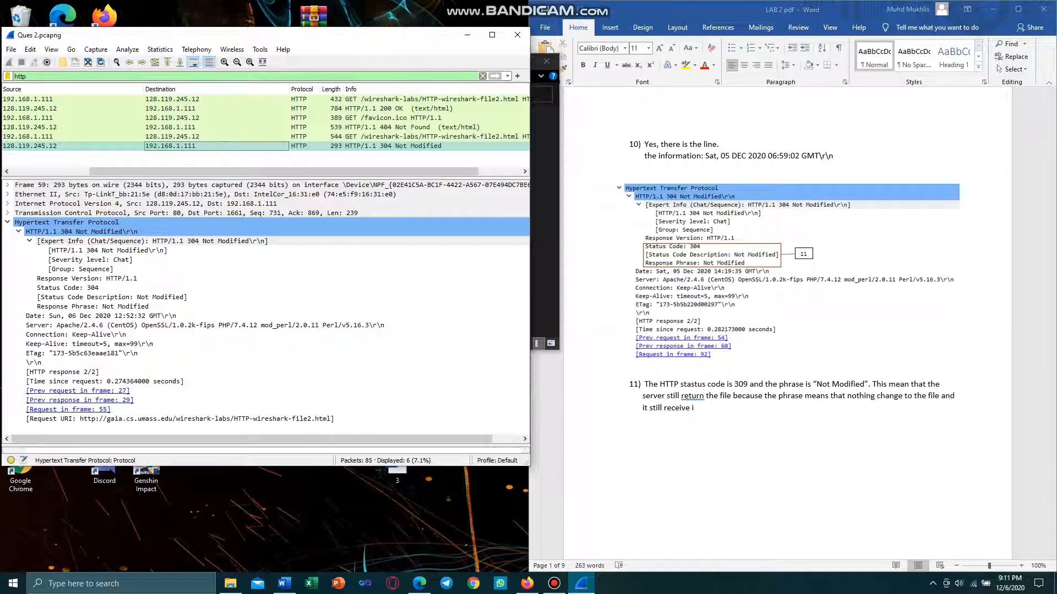
- Complete answer 11 in the Word report so it ends with "it still receive the same file." and bring the lab PDF back up
{"action": "left_click", "coordinate": [695, 408]}
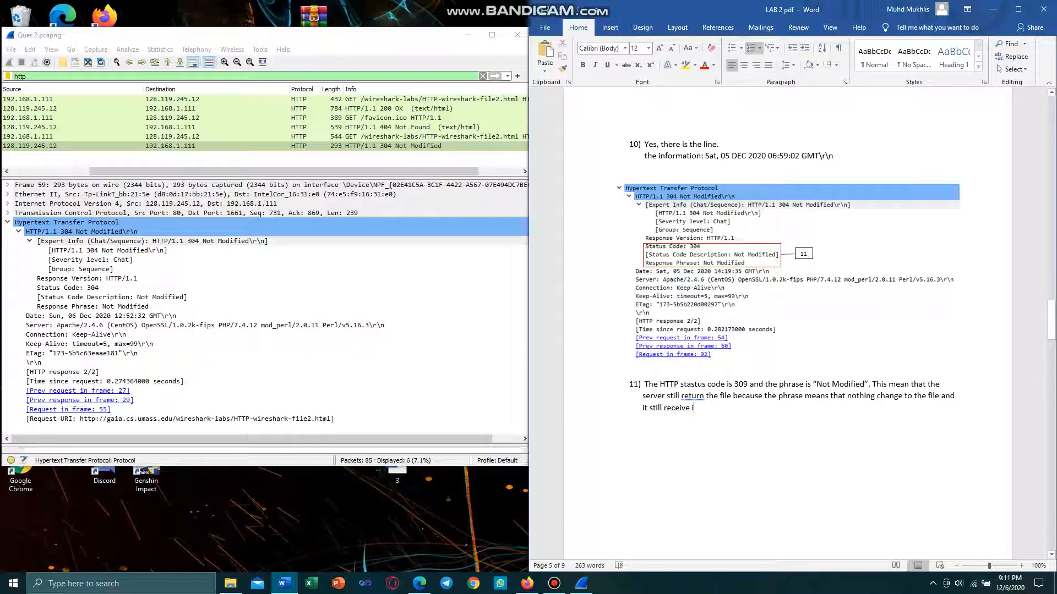
{"action": "type", "text": "the sam"}
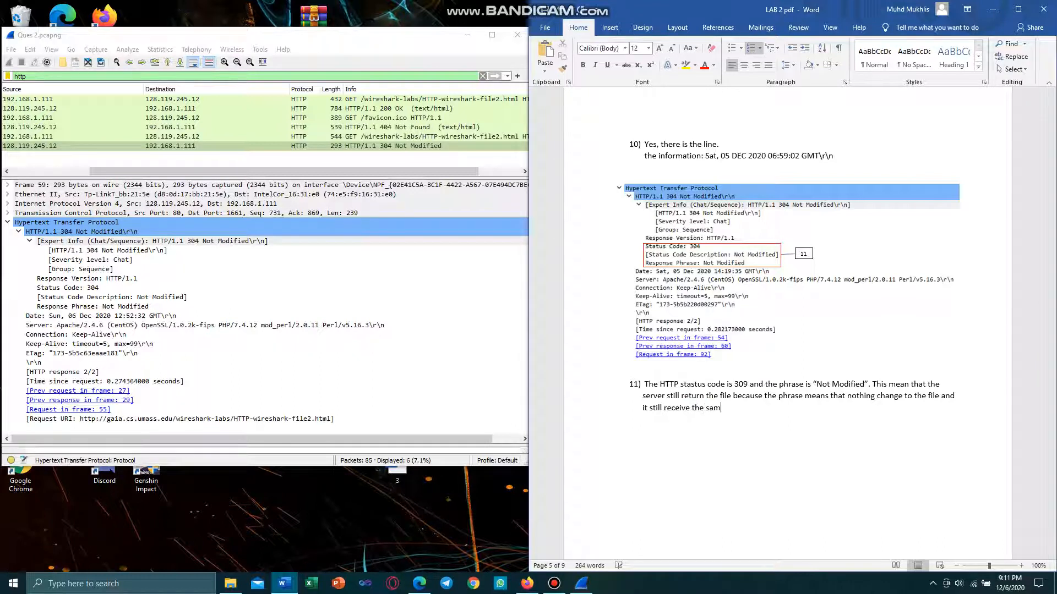
{"action": "type", "text": "e file."}
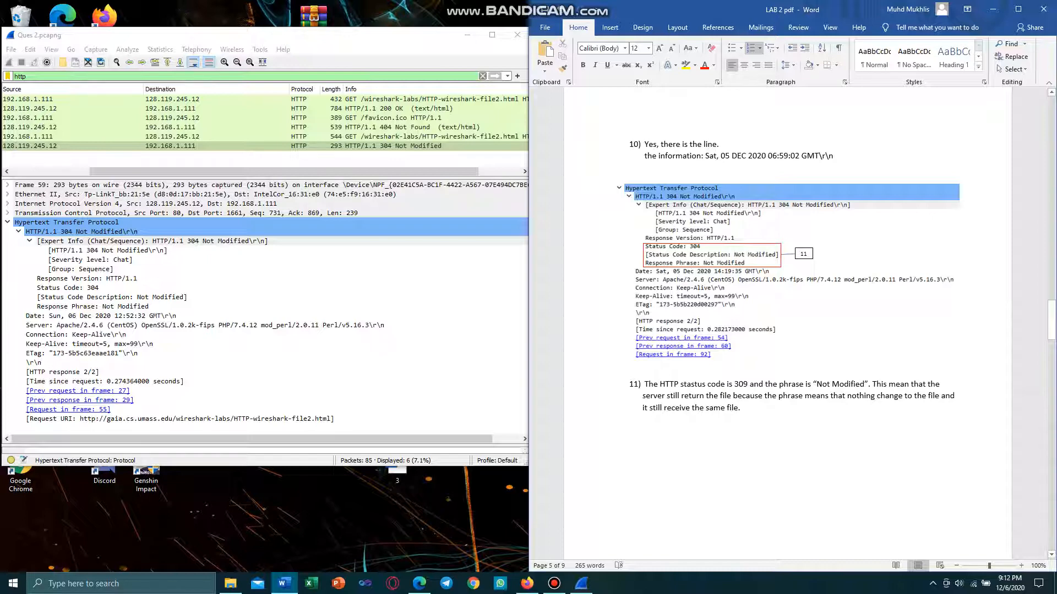
{"action": "scroll", "coordinate": [787, 276], "scroll_direction": "down", "scroll_amount": 1}
{"action": "left_click", "coordinate": [419, 583]}
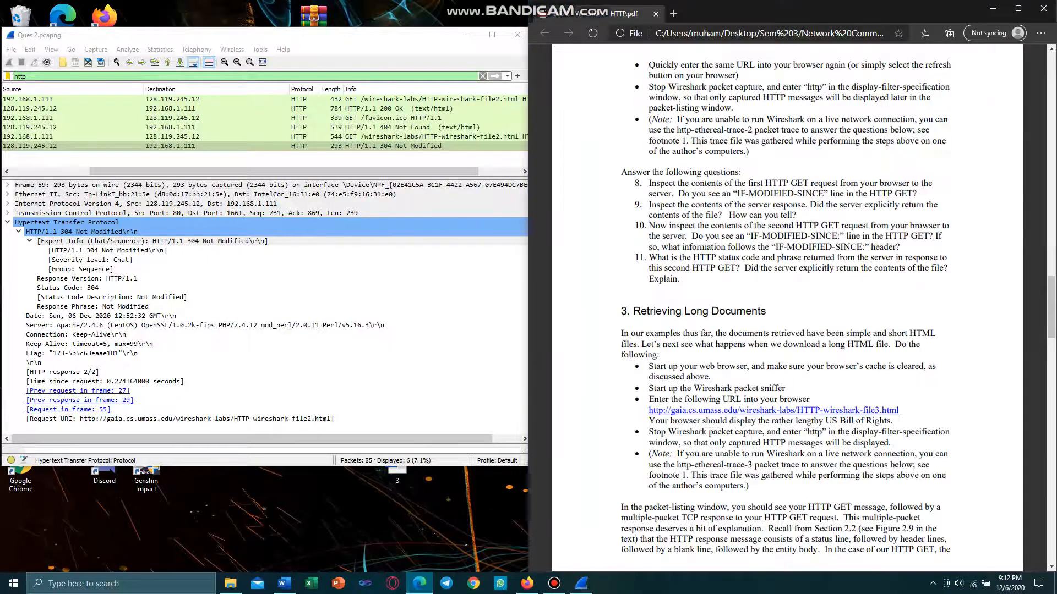
- Close the Ques 2 capture, open the ques 3 capture from the LAB 2 folder, and filter its packets by http
{"action": "scroll", "coordinate": [787, 308], "scroll_direction": "down", "scroll_amount": 3}
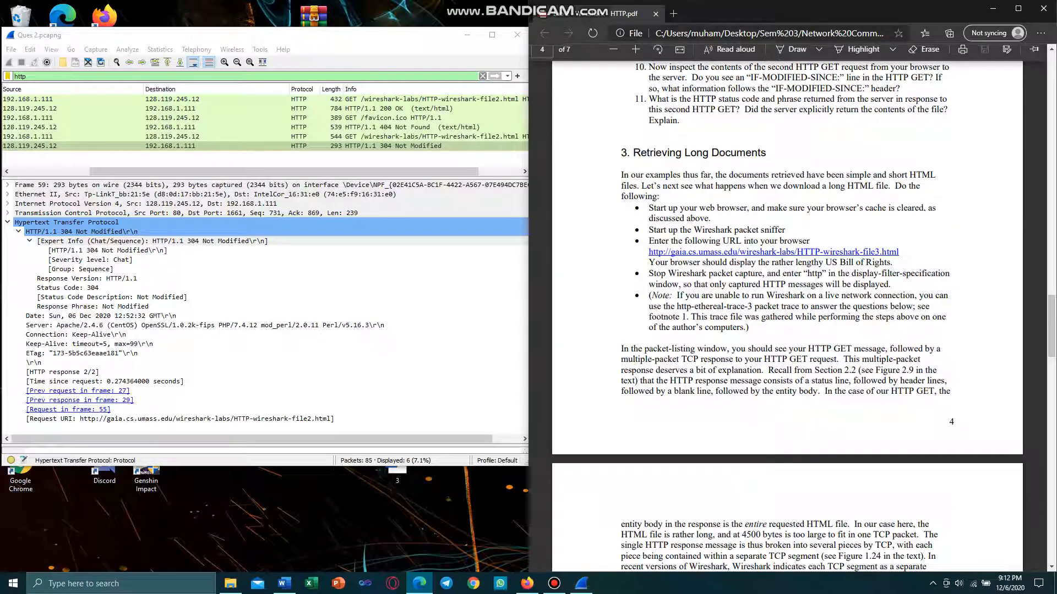
{"action": "left_click", "coordinate": [517, 35]}
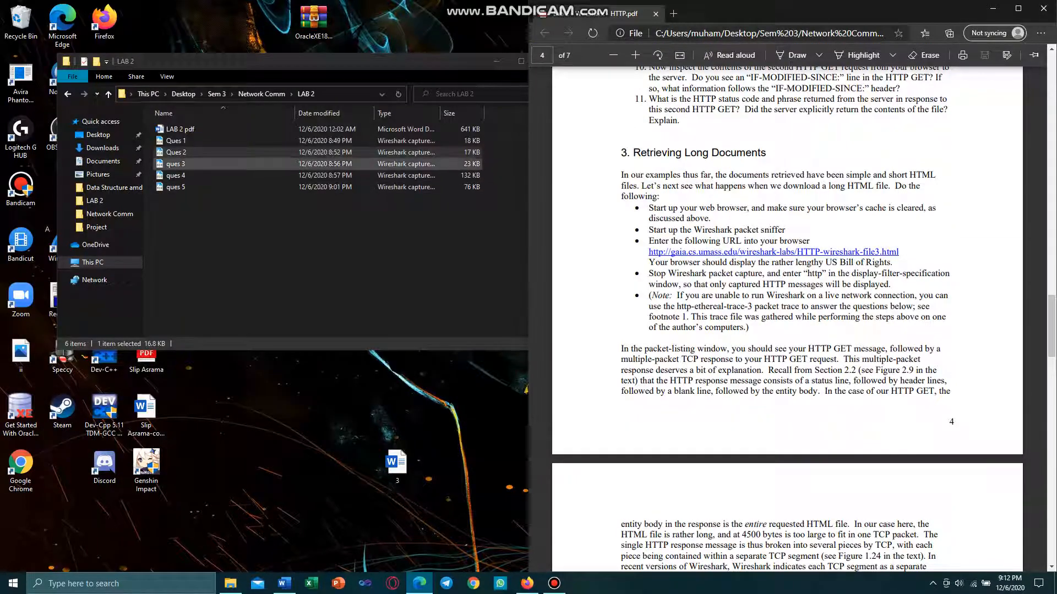
{"action": "double_click", "coordinate": [175, 163]}
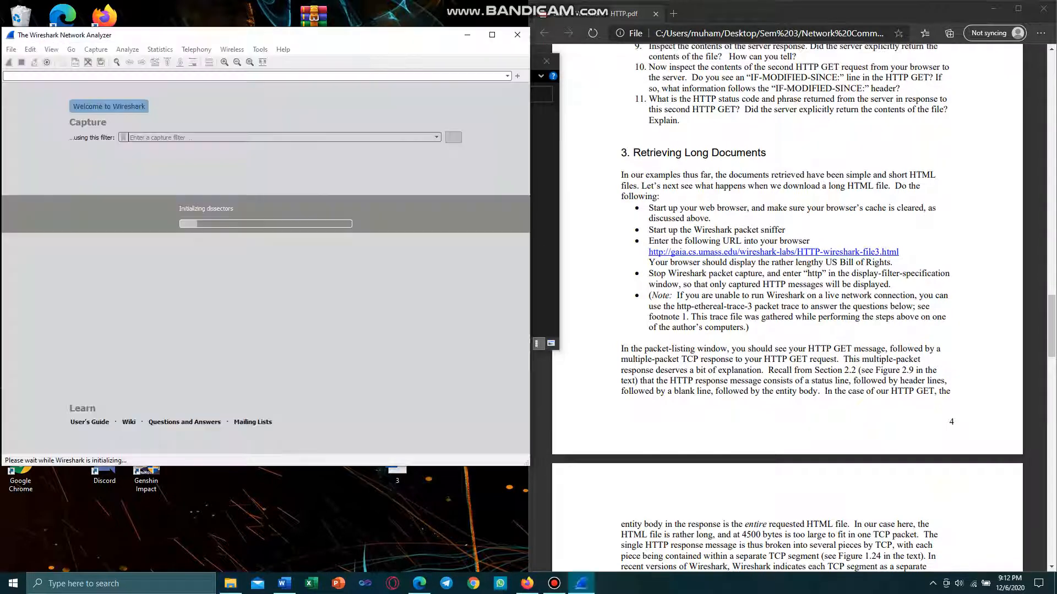
{"action": "type", "text": "http"}
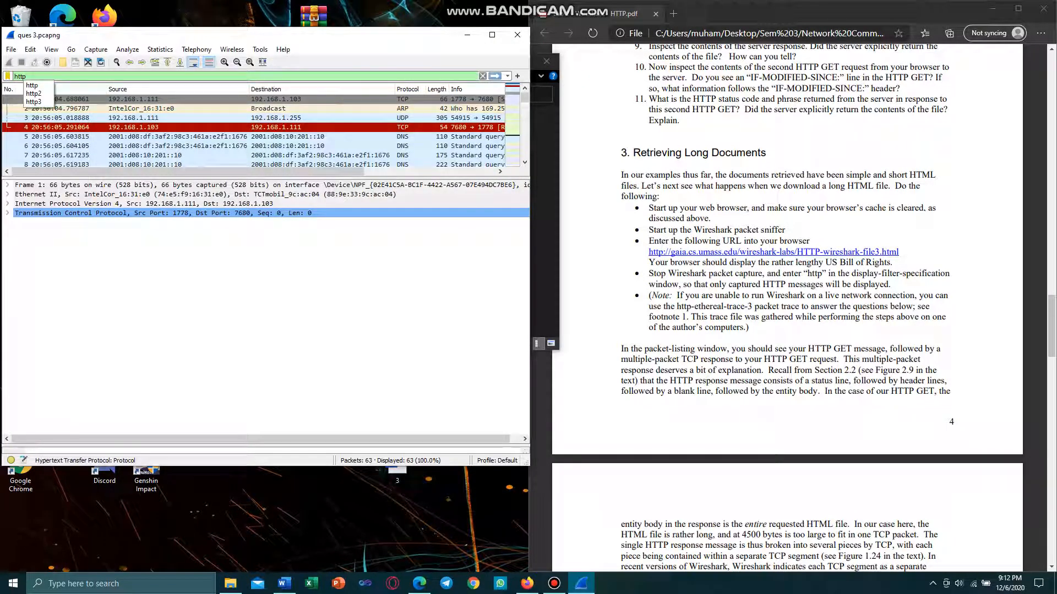
{"action": "key", "text": "Return"}
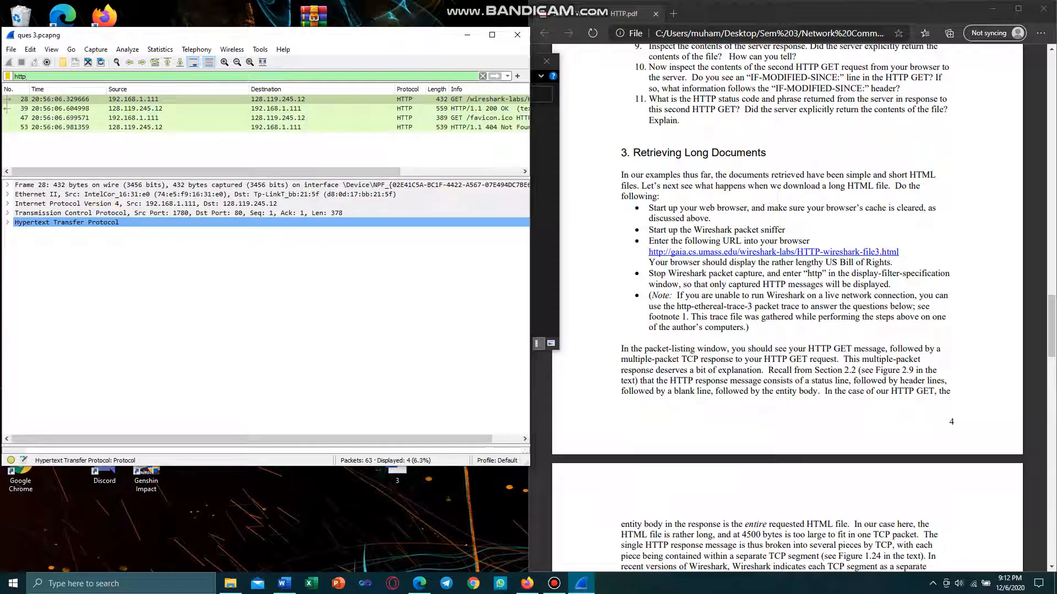
- Read lab question 12 in the PDF and compare the wireshark-labs and favicon.ico GET requests in the packet list
{"action": "scroll", "coordinate": [787, 309], "scroll_direction": "down", "scroll_amount": 6}
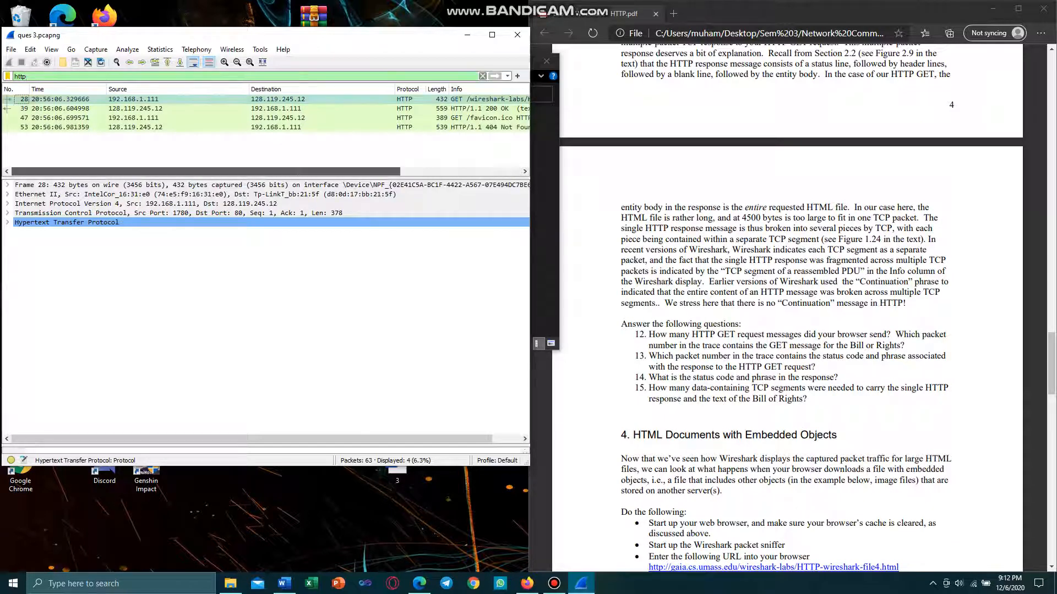
{"action": "scroll", "coordinate": [266, 113], "scroll_direction": "right", "scroll_amount": 2}
{"action": "left_click", "coordinate": [444, 118]}
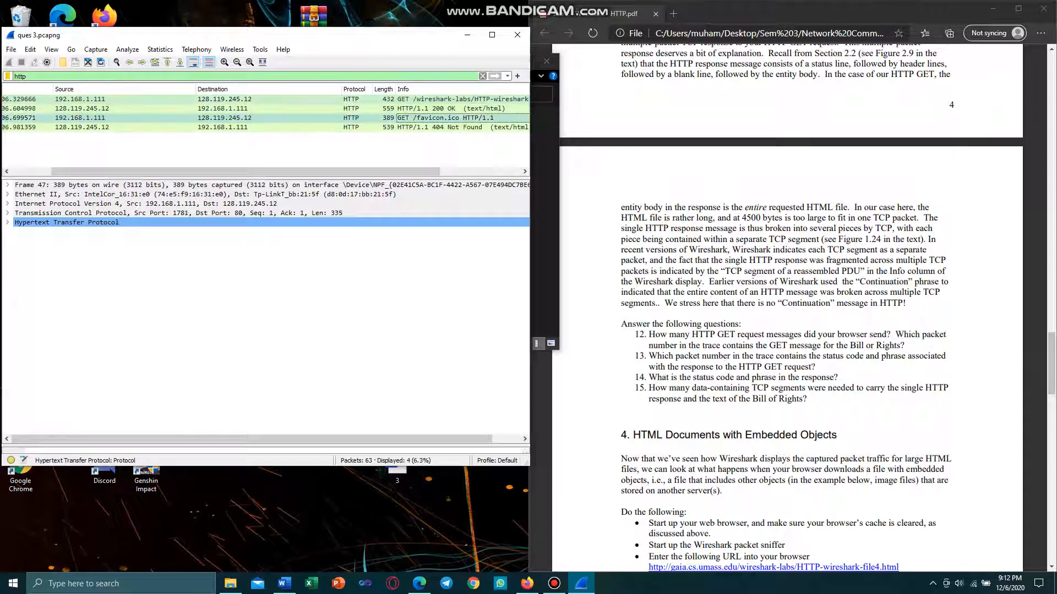
{"action": "left_click", "coordinate": [444, 100]}
{"action": "left_click", "coordinate": [445, 118]}
{"action": "left_click", "coordinate": [444, 100]}
{"action": "left_click", "coordinate": [445, 118]}
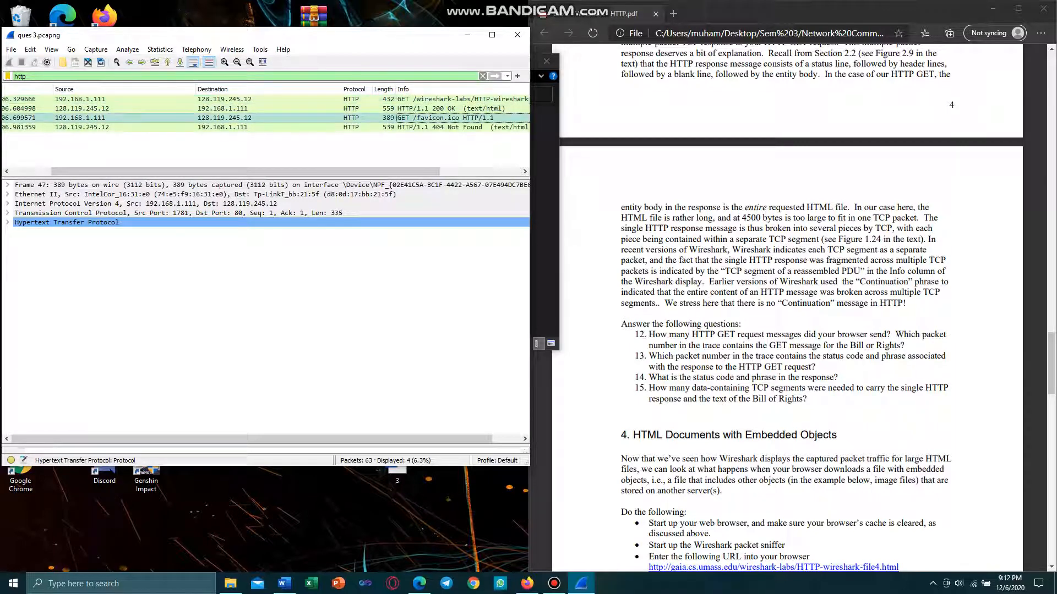
{"action": "left_click_drag", "start_coordinate": [396, 172], "coordinate": [363, 171]}
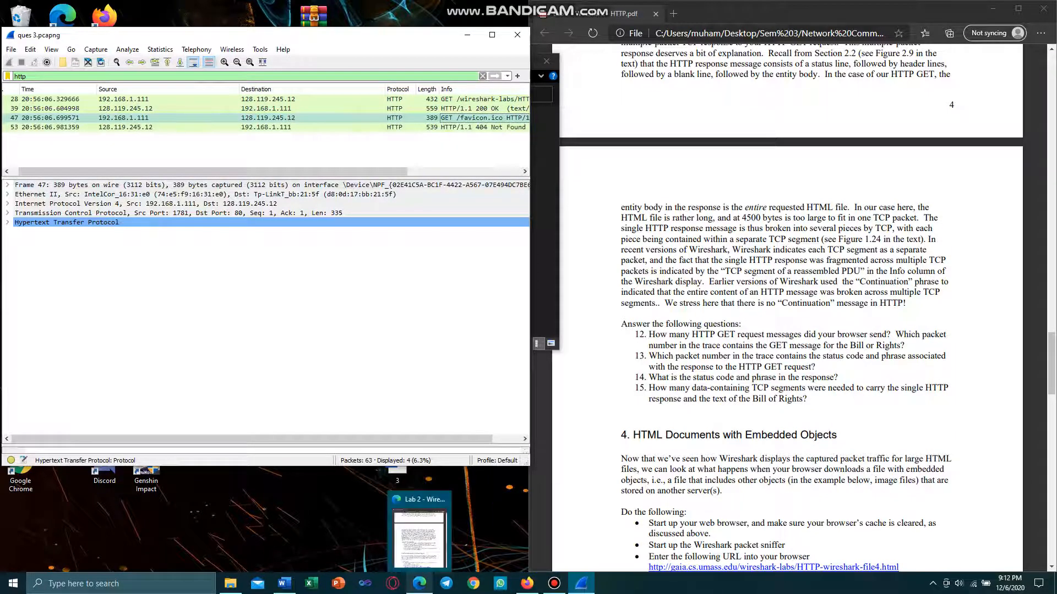
- Change the number of HTTP GET request messages in answer 12 of the Word report to 2
{"action": "left_click", "coordinate": [284, 583]}
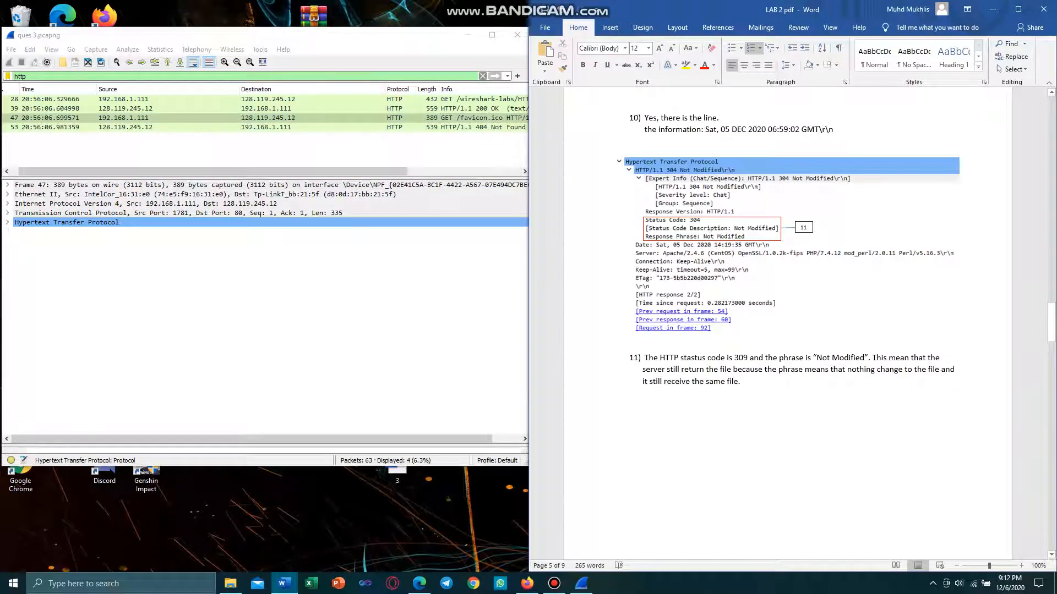
{"action": "scroll", "coordinate": [787, 320], "scroll_direction": "down", "scroll_amount": 12}
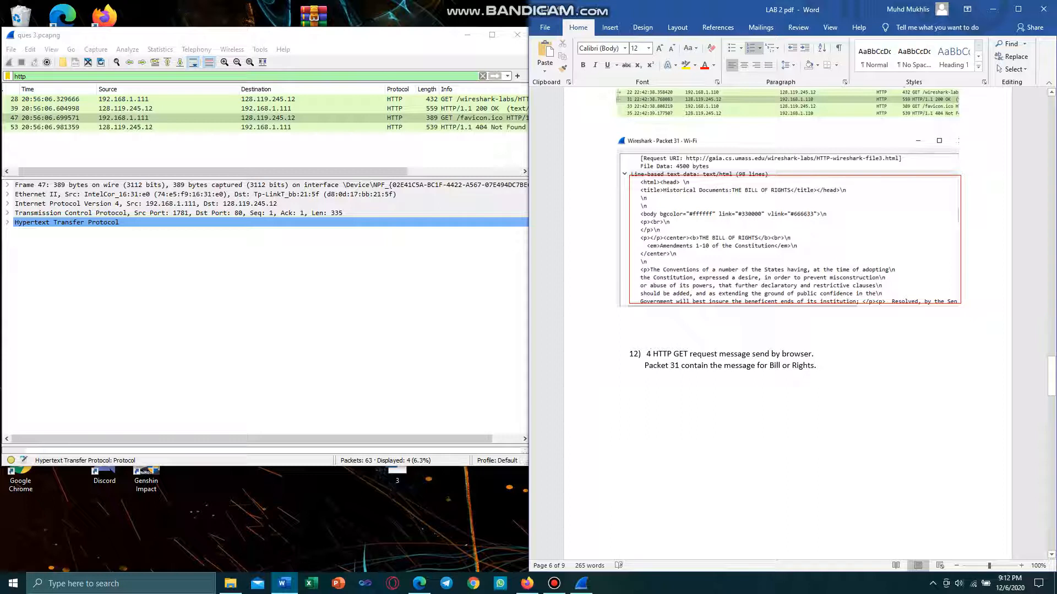
{"action": "key", "text": "BackSpace"}
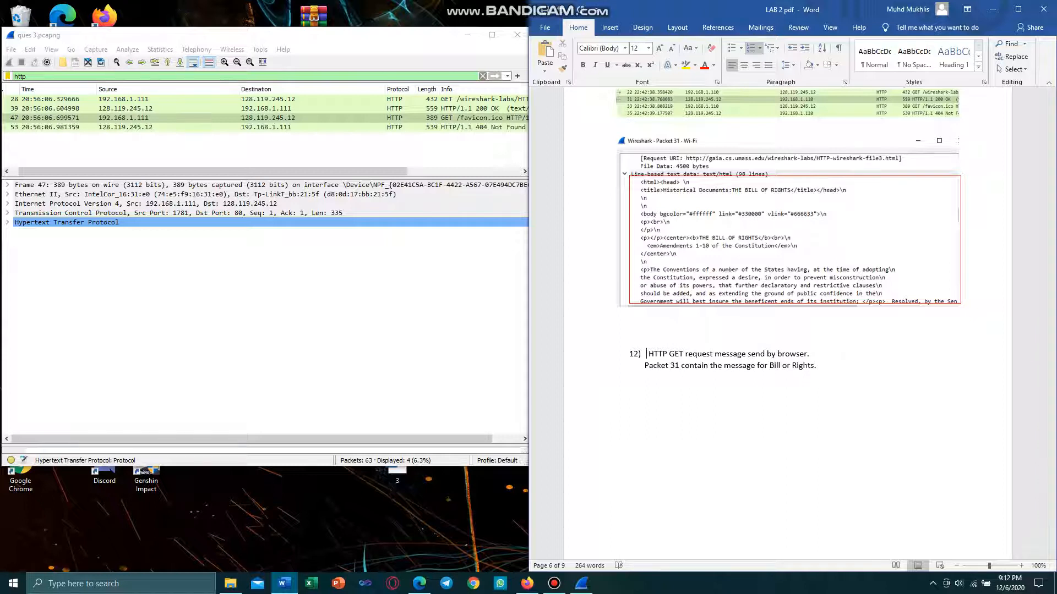
{"action": "type", "text": "2"}
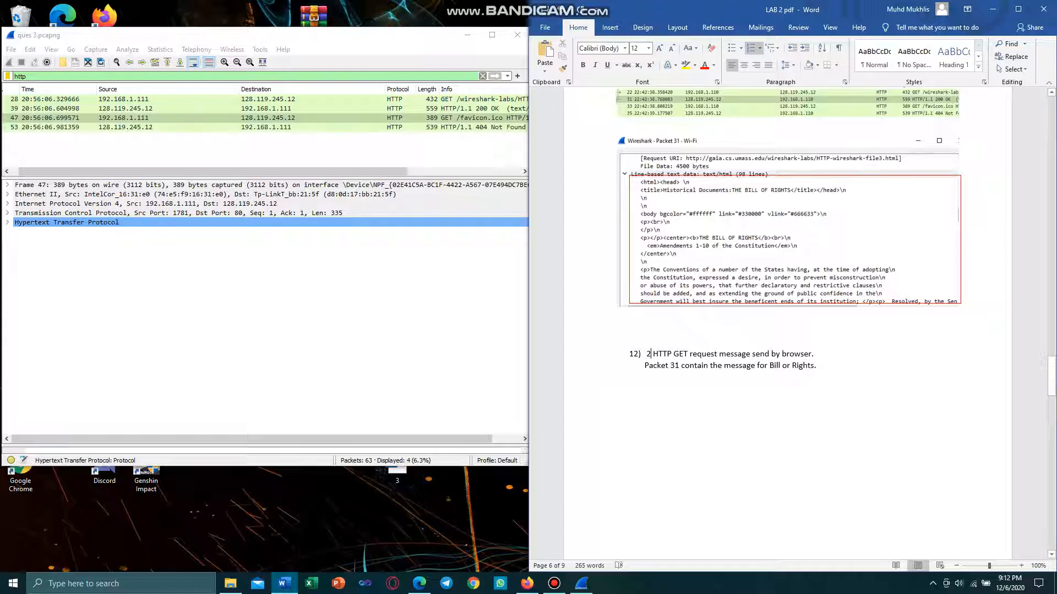
- Reread lab question 12 in the PDF and review its captures and answer in the Word report
{"action": "left_click", "coordinate": [419, 583]}
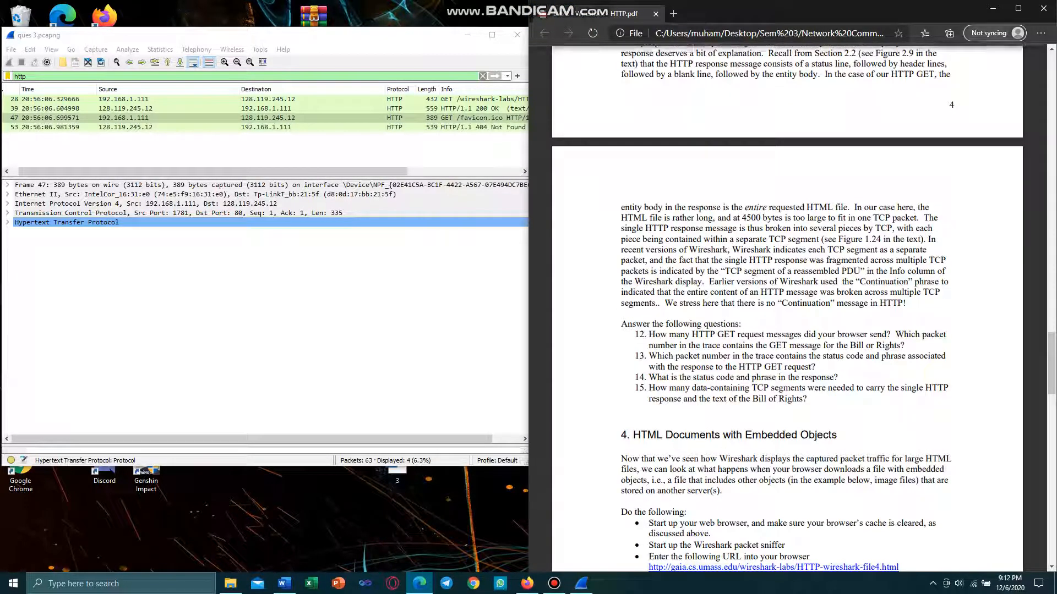
{"action": "left_click", "coordinate": [992, 8]}
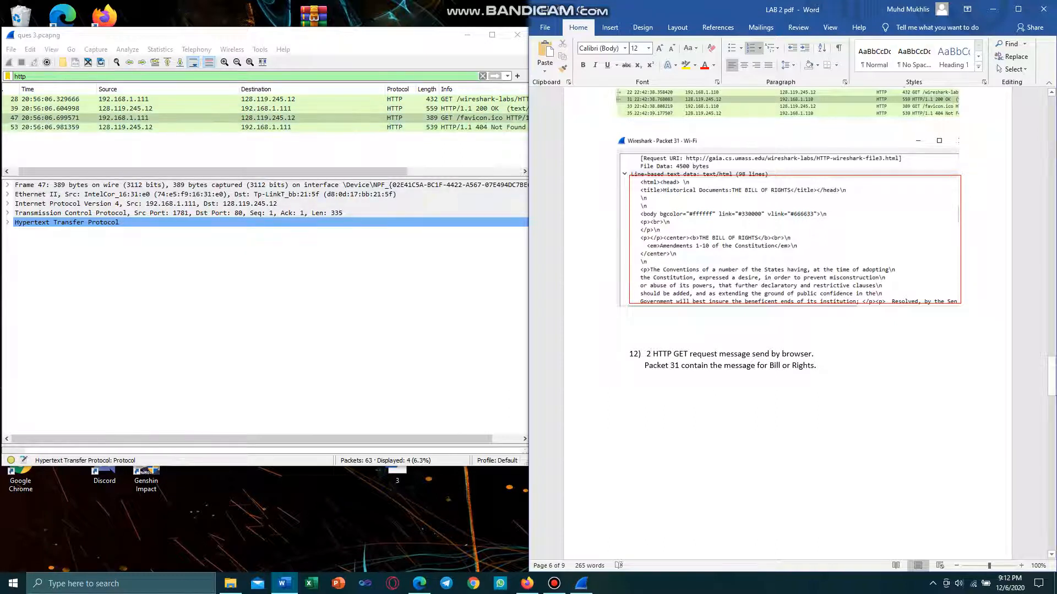
{"action": "scroll", "coordinate": [787, 276], "scroll_direction": "up", "scroll_amount": 2}
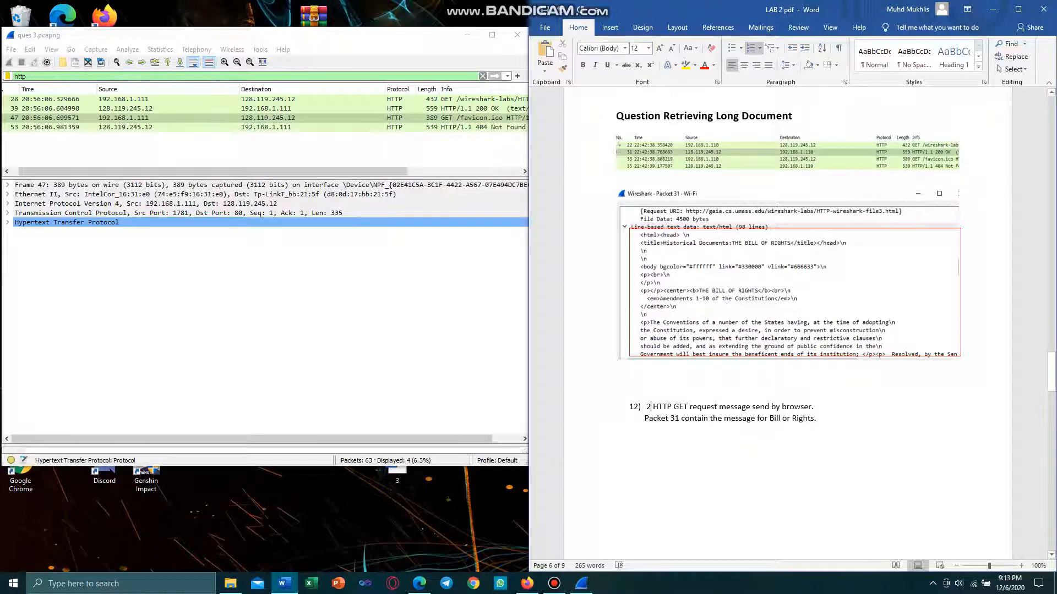
{"action": "scroll", "coordinate": [787, 325], "scroll_direction": "down", "scroll_amount": 10}
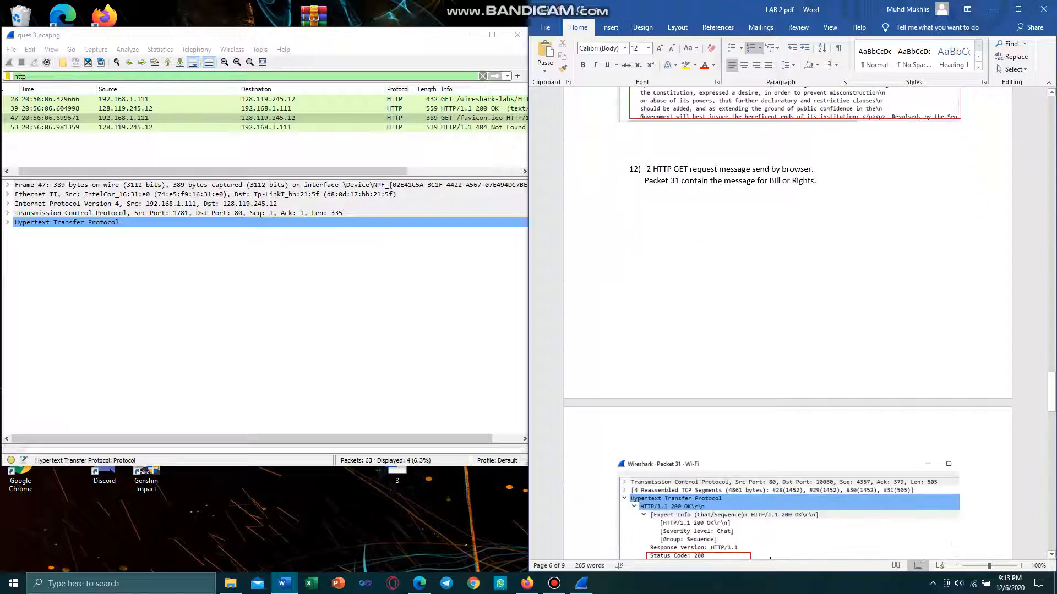
- Compare lab questions 13 to 15 in the PDF with their answers and captures in the Word report
{"action": "left_click", "coordinate": [419, 583]}
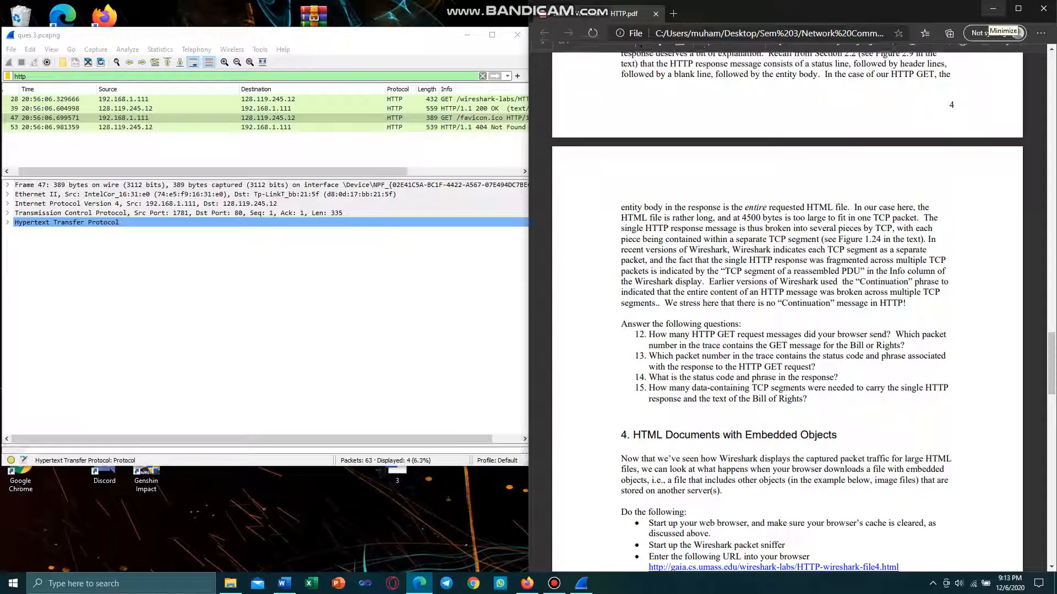
{"action": "left_click", "coordinate": [993, 8]}
{"action": "scroll", "coordinate": [787, 362], "scroll_direction": "down", "scroll_amount": 2}
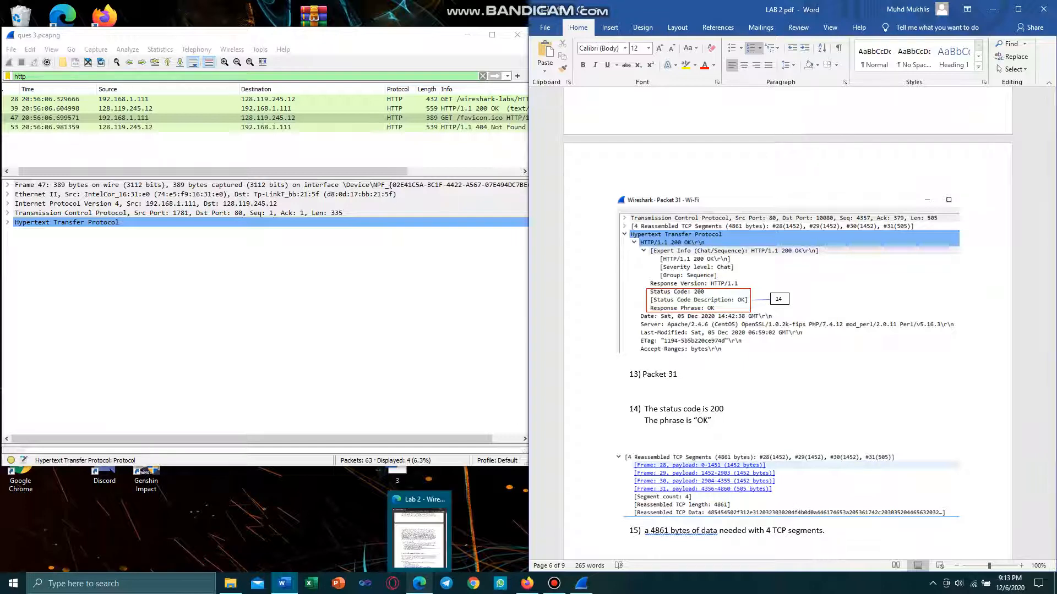
{"action": "left_click", "coordinate": [420, 583]}
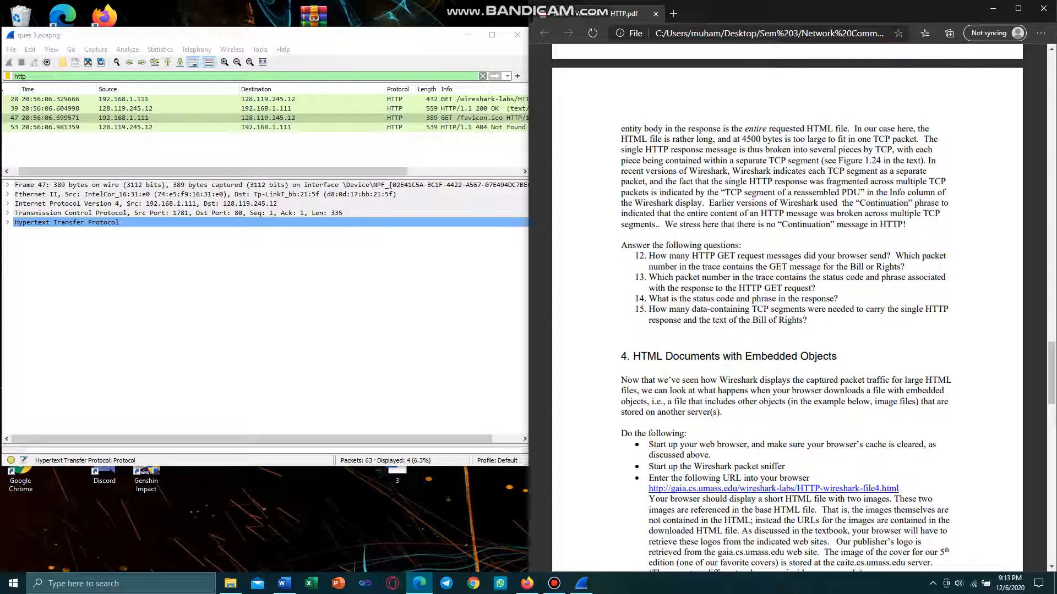
{"action": "left_click", "coordinate": [992, 8]}
{"action": "scroll", "coordinate": [787, 329], "scroll_direction": "down", "scroll_amount": 2}
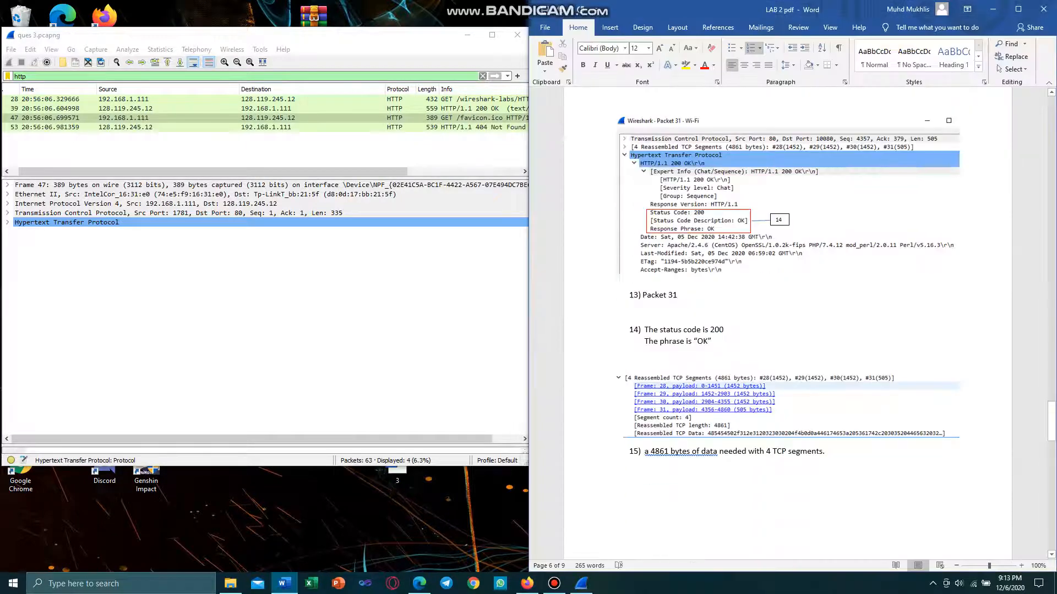
{"action": "scroll", "coordinate": [787, 329], "scroll_direction": "down", "scroll_amount": 1}
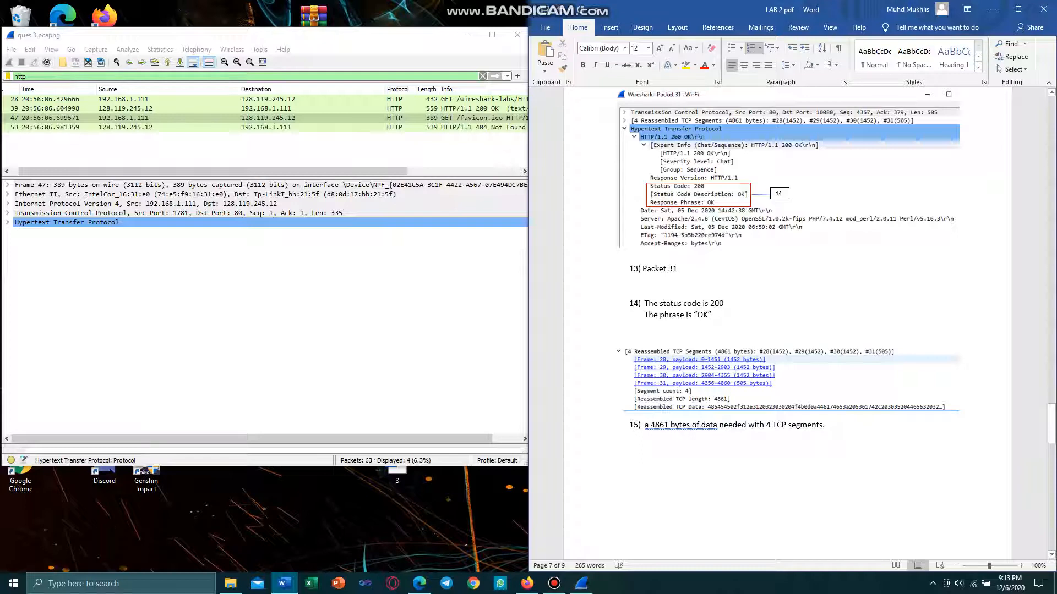
{"action": "left_click", "coordinate": [419, 583]}
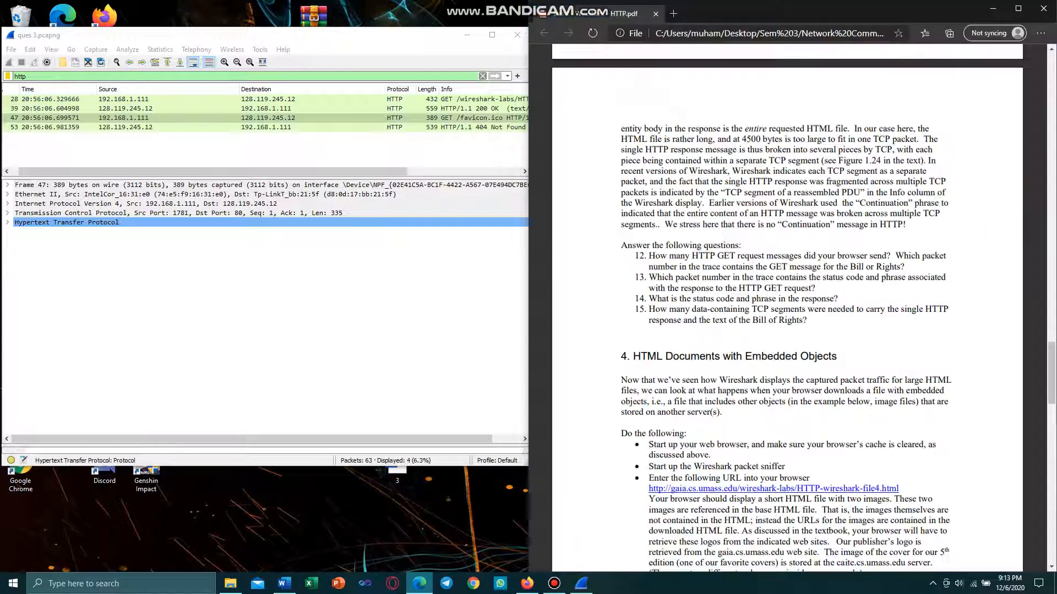
{"action": "scroll", "coordinate": [787, 308], "scroll_direction": "down", "scroll_amount": 1}
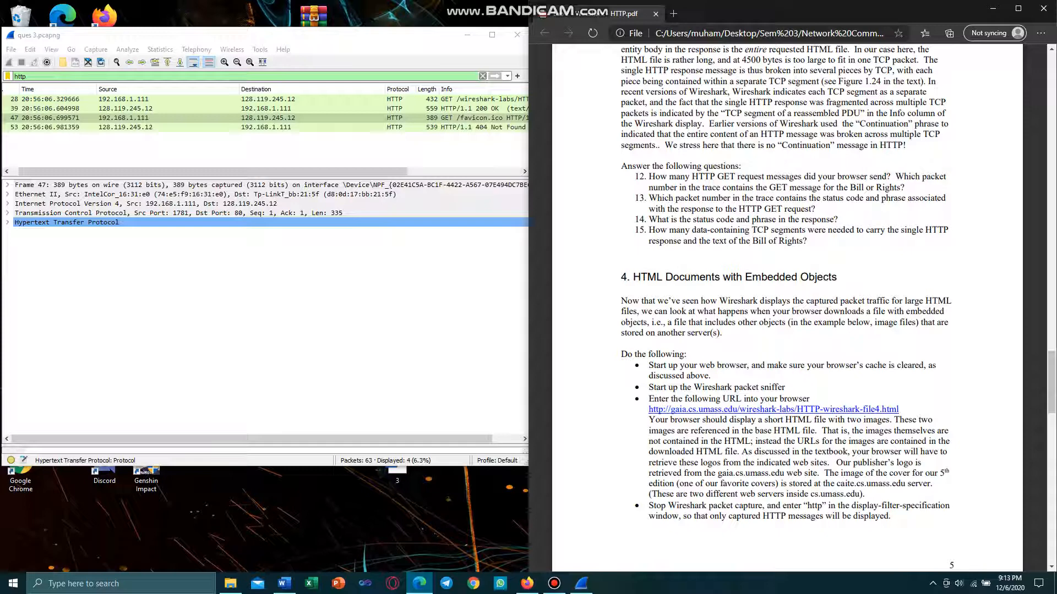
- Inspect the 404 Not Found packet in Wireshark, then select the HTTP/1.1 200 OK response and expand its Reassembled TCP Segments
{"action": "key", "text": "alt+Tab"}
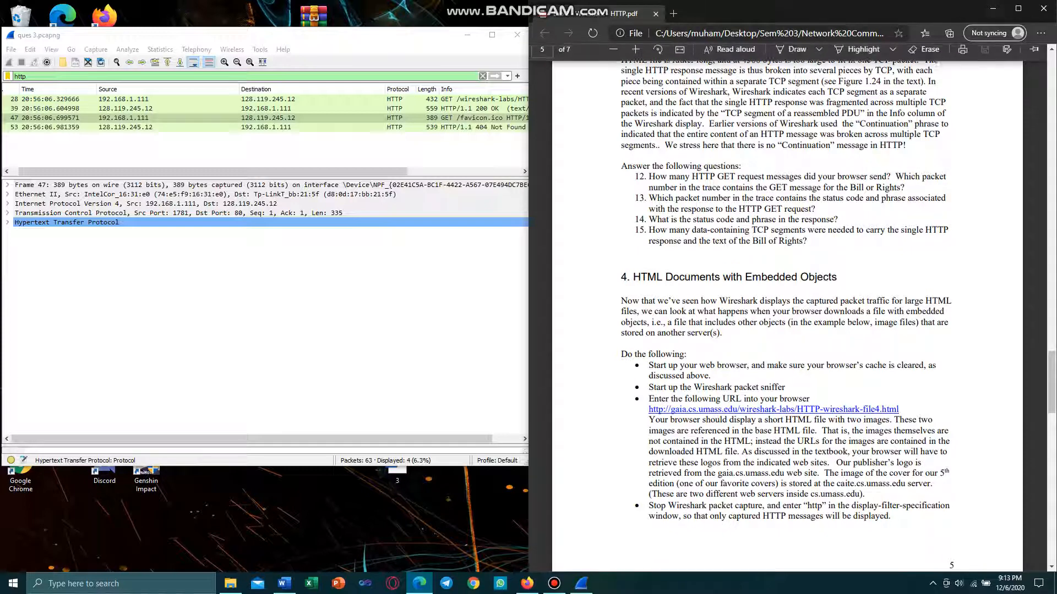
{"action": "left_click", "coordinate": [165, 128]}
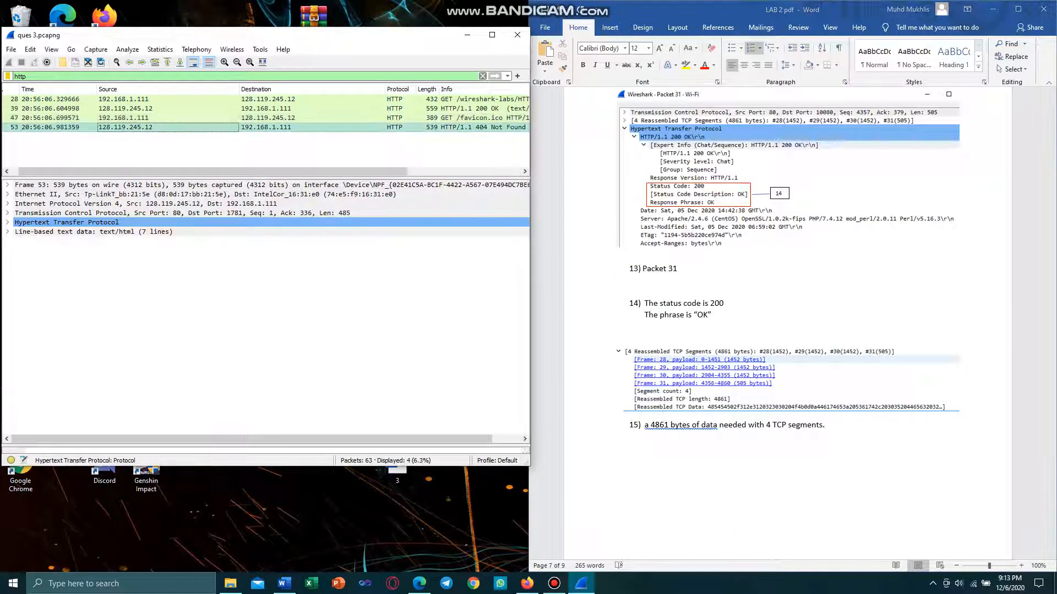
{"action": "left_click", "coordinate": [8, 232]}
{"action": "left_click", "coordinate": [8, 232]}
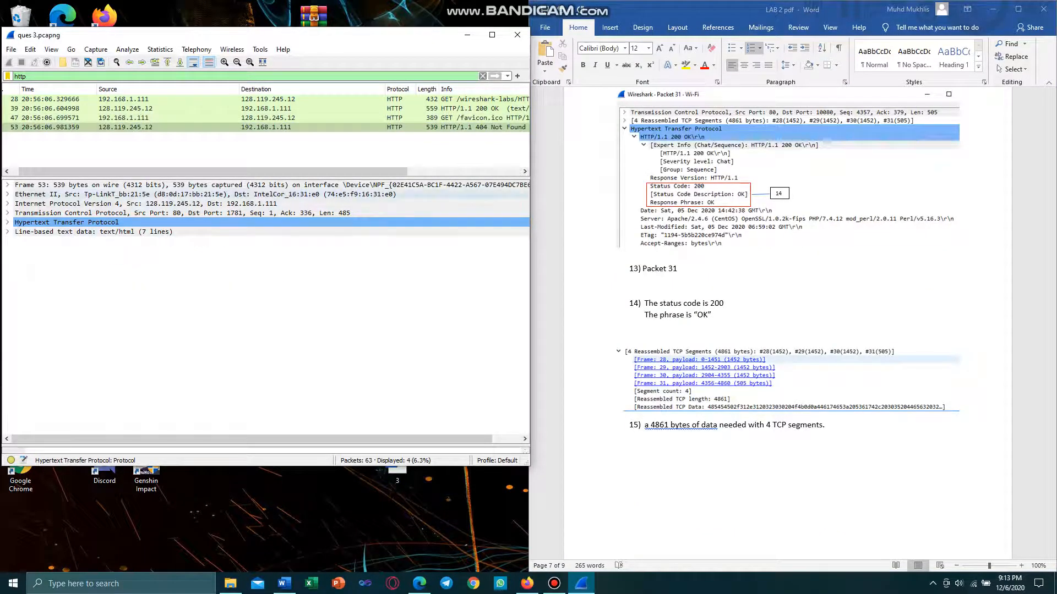
{"action": "left_click", "coordinate": [165, 109]}
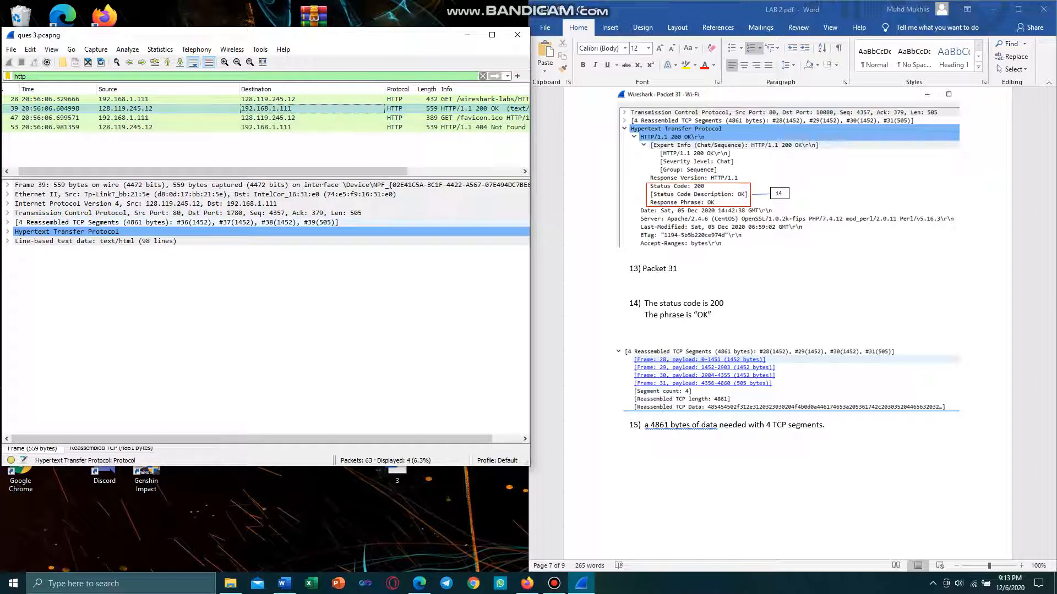
{"action": "left_click", "coordinate": [8, 223]}
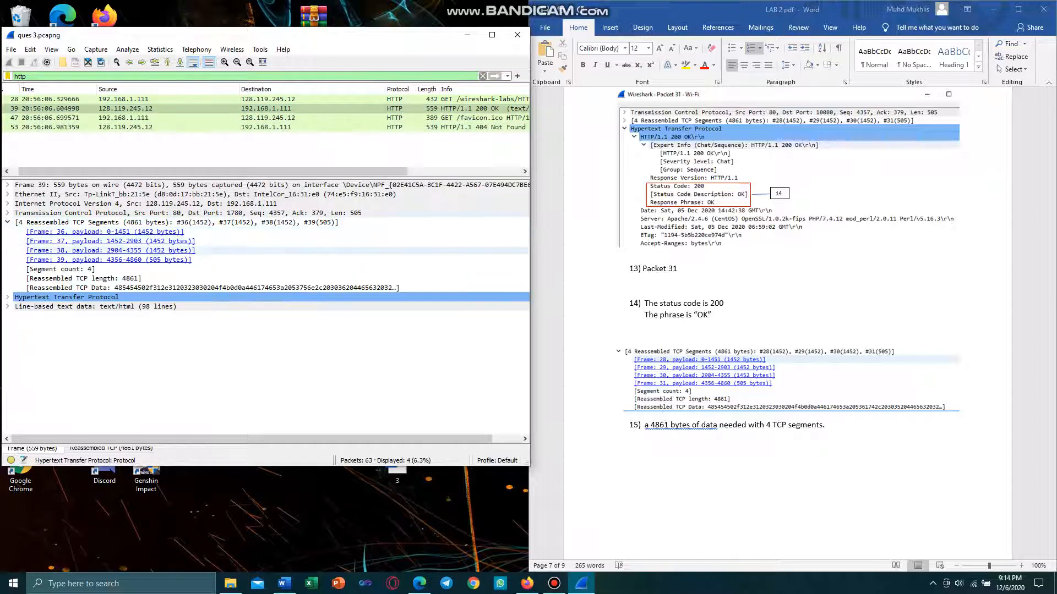
- Review answer 15 in the Word report, then bring up section 4, HTML Documents with Embedded Objects, in the lab PDF
{"action": "scroll", "coordinate": [788, 258], "scroll_direction": "down", "scroll_amount": 1}
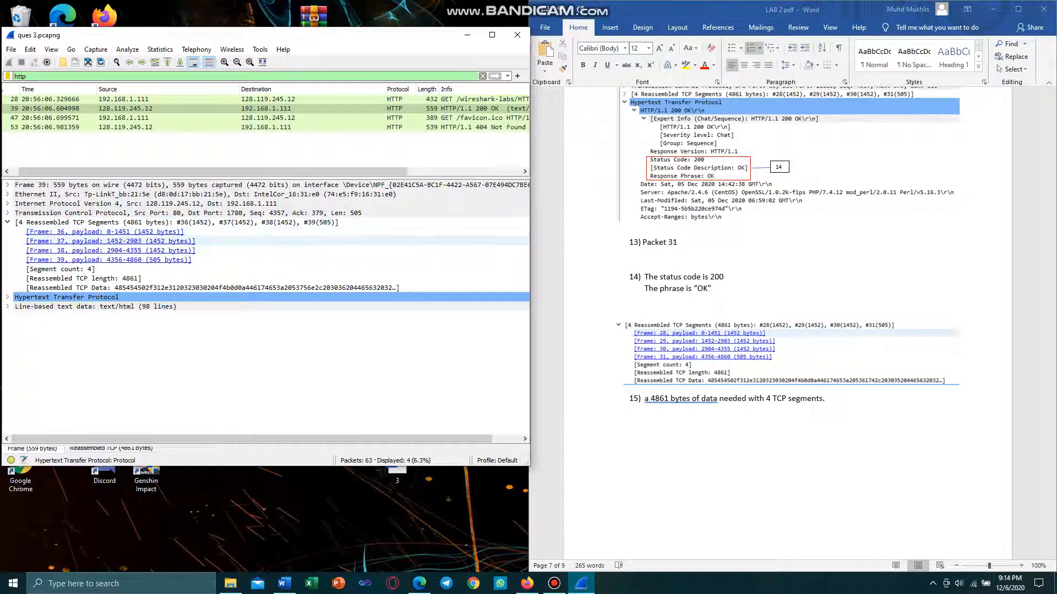
{"action": "scroll", "coordinate": [787, 331], "scroll_direction": "down", "scroll_amount": 5}
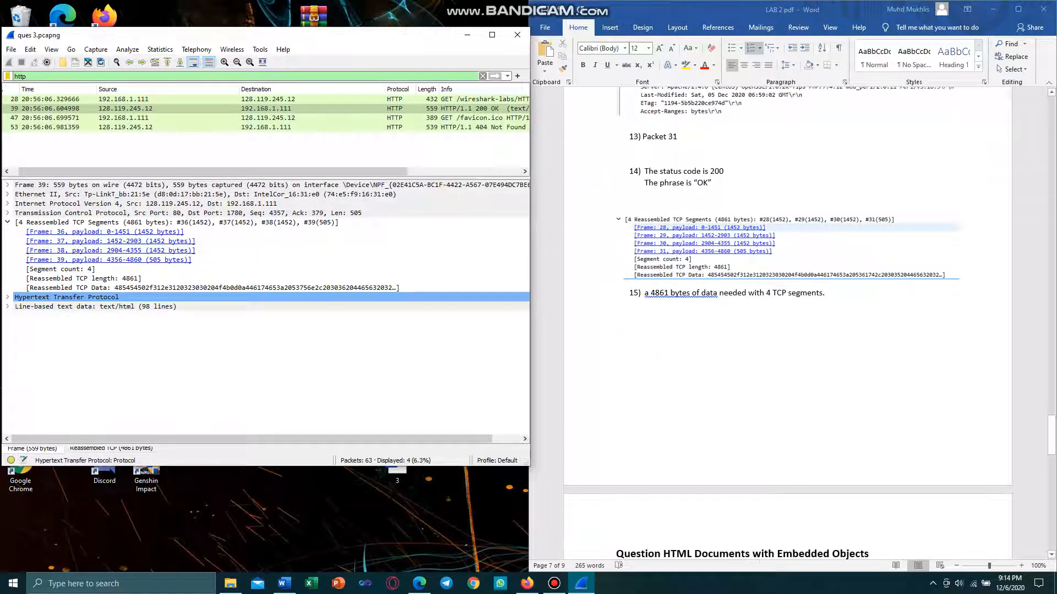
{"action": "left_click", "coordinate": [420, 583]}
{"action": "scroll", "coordinate": [787, 308], "scroll_direction": "down", "scroll_amount": 3}
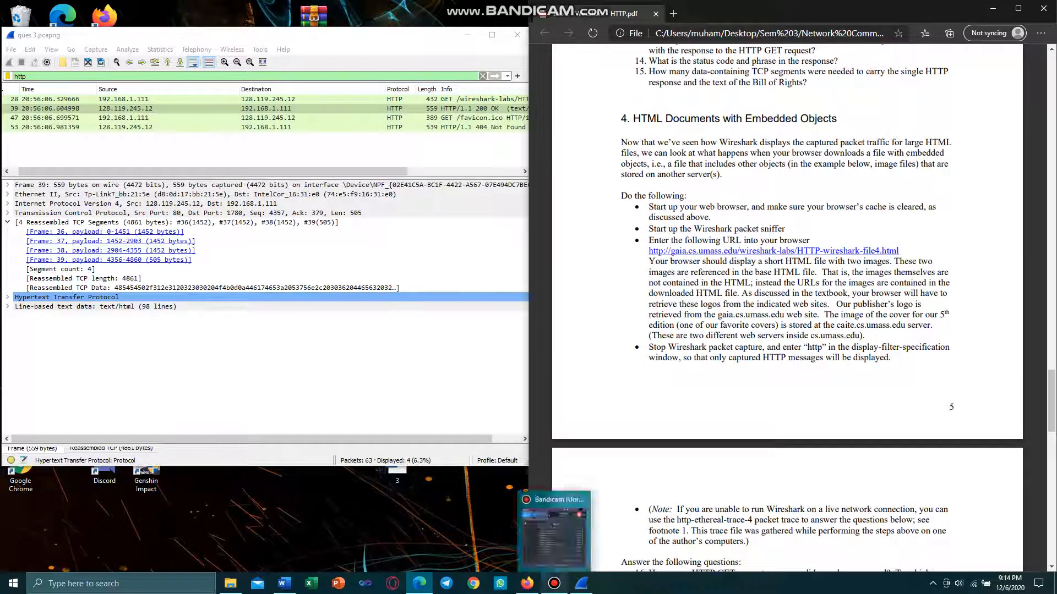
{"action": "left_click", "coordinate": [554, 583]}
{"action": "left_click", "coordinate": [554, 584]}
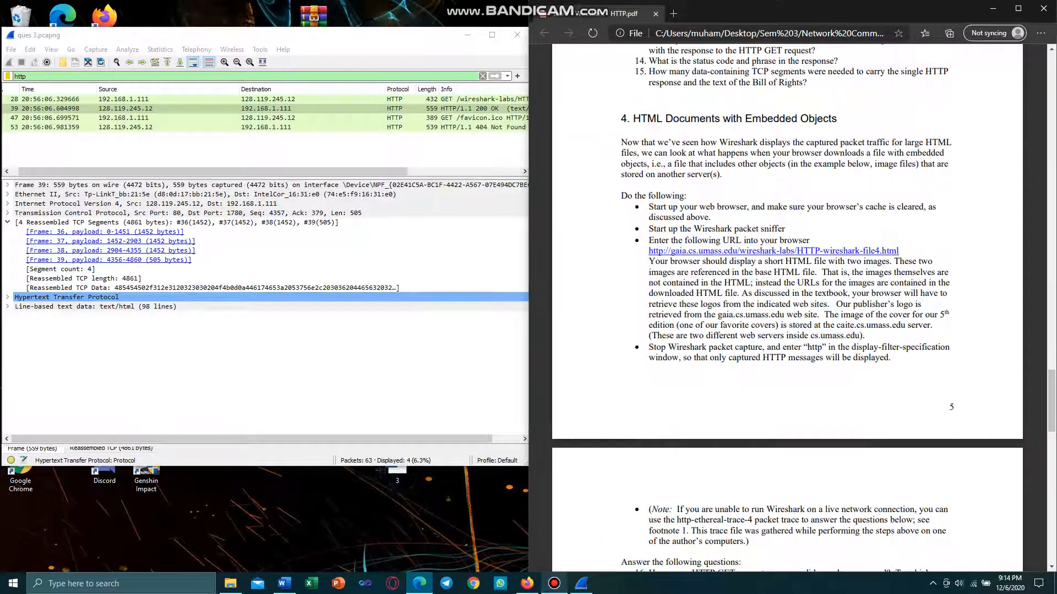
{"action": "left_click", "coordinate": [554, 584]}
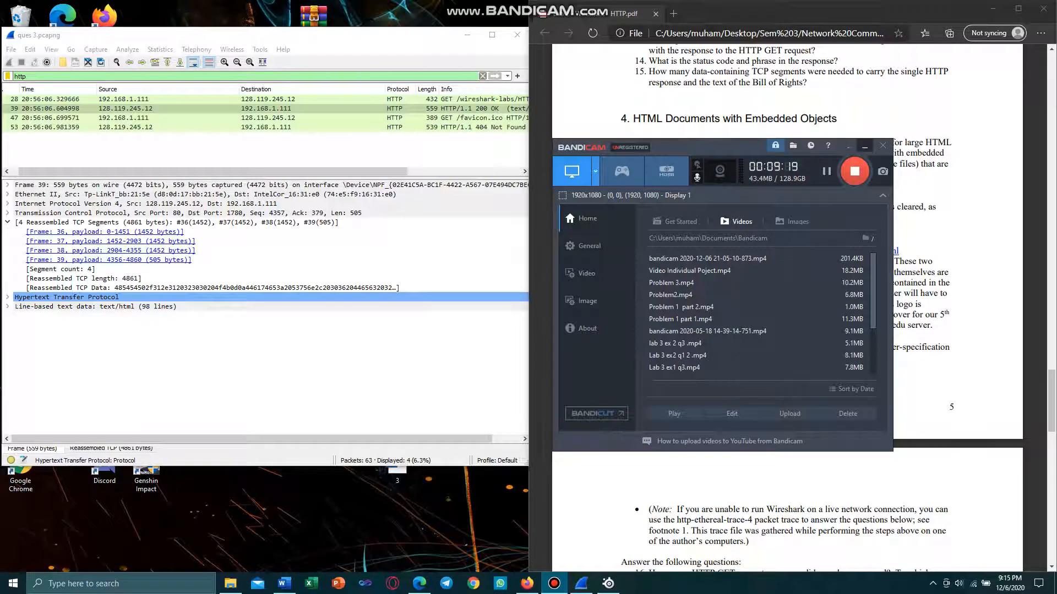
{"action": "left_click", "coordinate": [864, 146]}
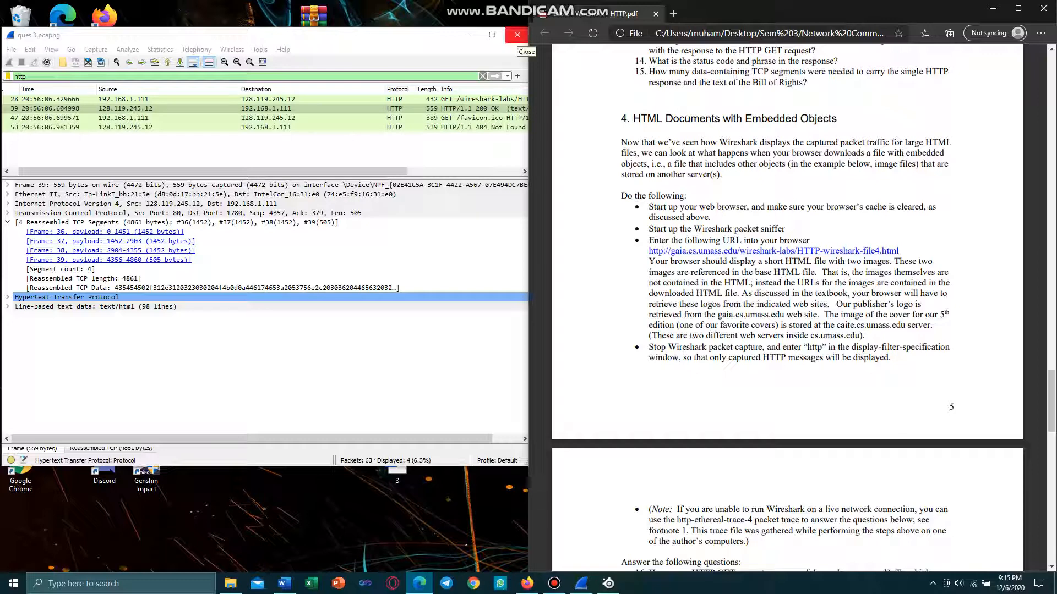
- Replace the ques 3 capture with ques 4.pcapng, filtered by http and shown in an enlarged packet list
{"action": "left_click", "coordinate": [517, 35]}
{"action": "left_click", "coordinate": [176, 175]}
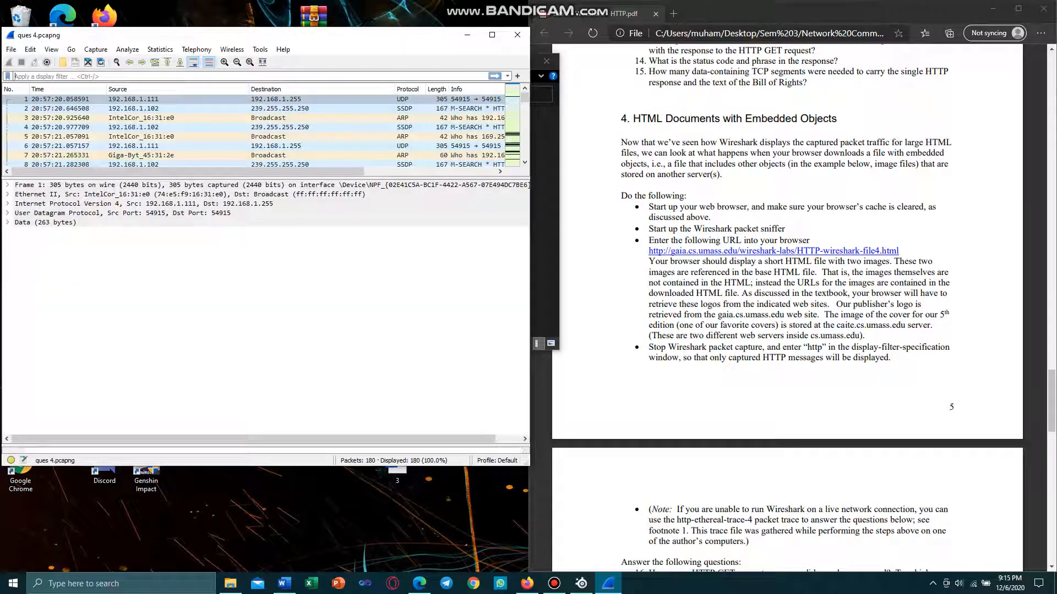
{"action": "type", "text": "http"}
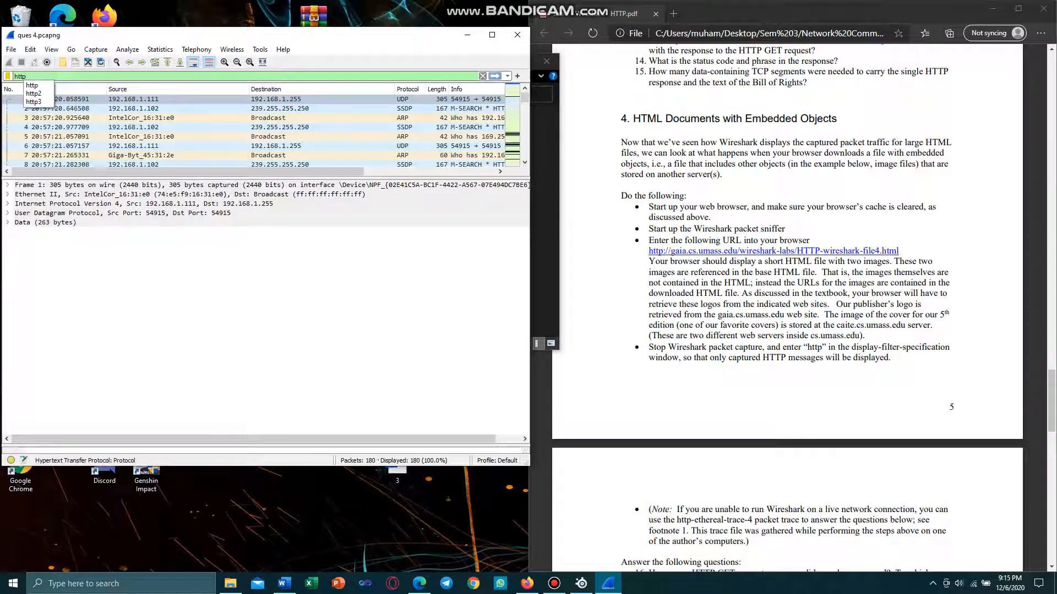
{"action": "key", "text": "Return"}
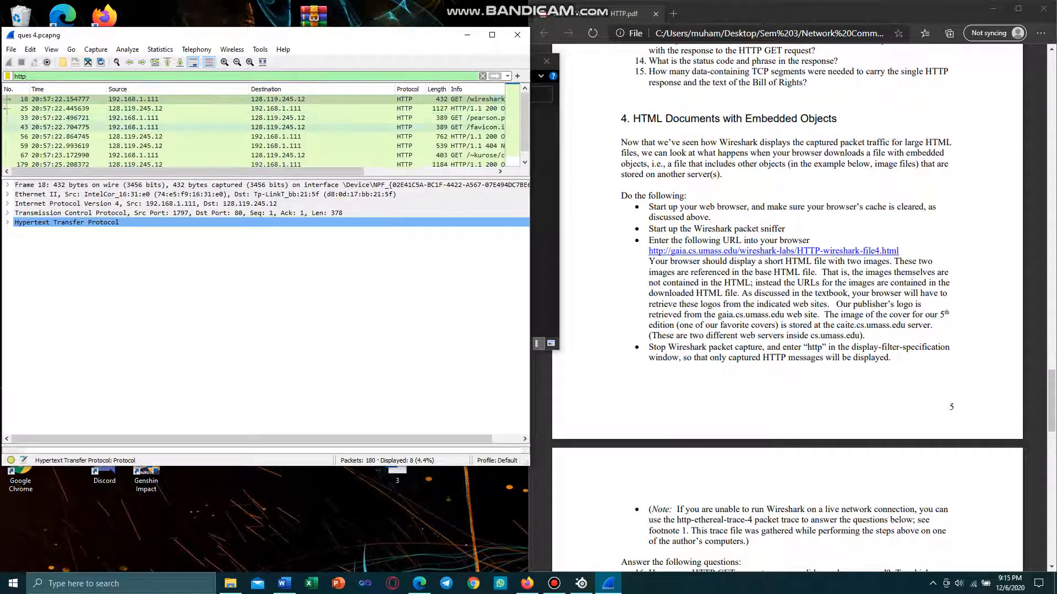
{"action": "scroll", "coordinate": [264, 127], "scroll_direction": "down", "scroll_amount": 1}
{"action": "mouse_move", "coordinate": [248, 177]}
{"action": "left_mouse_down"}
{"action": "mouse_move", "coordinate": [247, 200]}
{"action": "mouse_move", "coordinate": [359, 193]}
{"action": "mouse_move", "coordinate": [245, 194]}
{"action": "left_mouse_up"}
- Read section 4 of the lab PDF on embedded objects, including questions 16 and 17
{"action": "scroll", "coordinate": [785, 308], "scroll_direction": "down", "scroll_amount": 6}
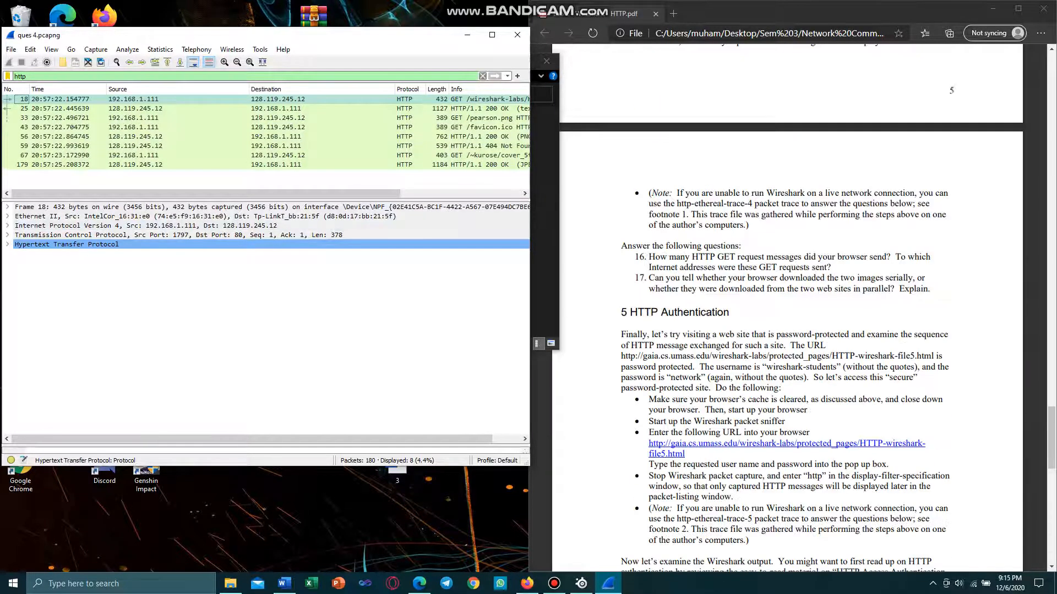
{"action": "scroll", "coordinate": [786, 308], "scroll_direction": "up", "scroll_amount": 3}
{"action": "scroll", "coordinate": [786, 308], "scroll_direction": "up", "scroll_amount": 4}
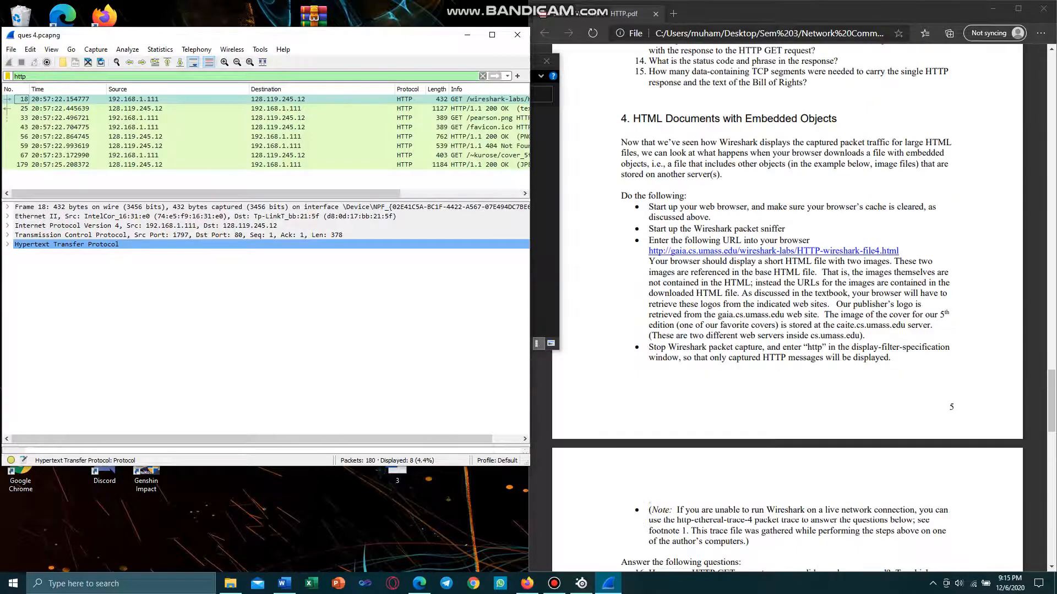
{"action": "scroll", "coordinate": [786, 308], "scroll_direction": "down", "scroll_amount": 3}
{"action": "scroll", "coordinate": [786, 308], "scroll_direction": "down", "scroll_amount": 1}
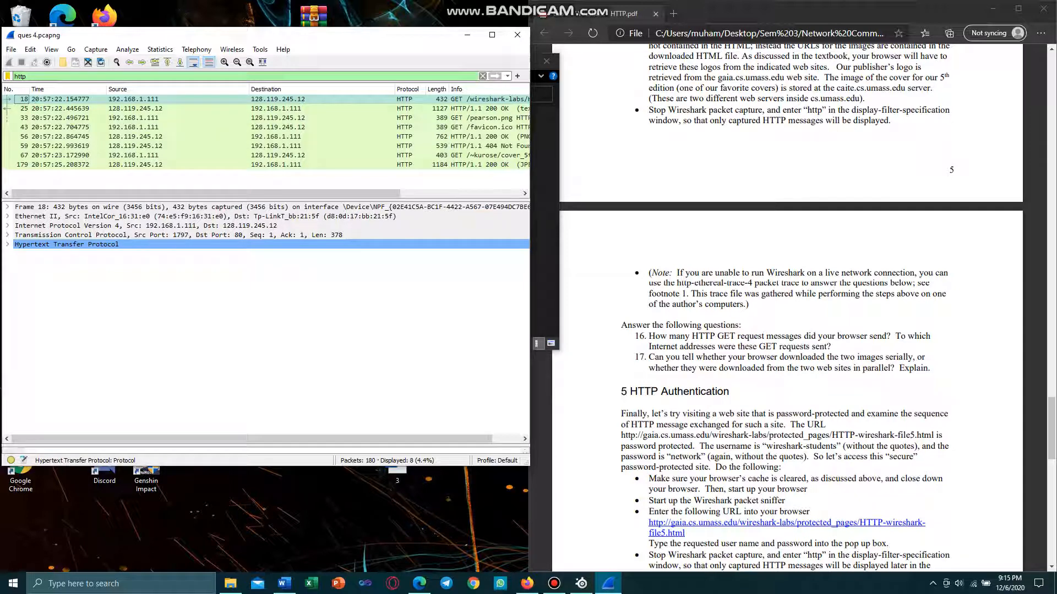
- Switch to the Word report and review answers 16 and 17 against the GET requests in the ques 4 capture
{"action": "left_click", "coordinate": [284, 583]}
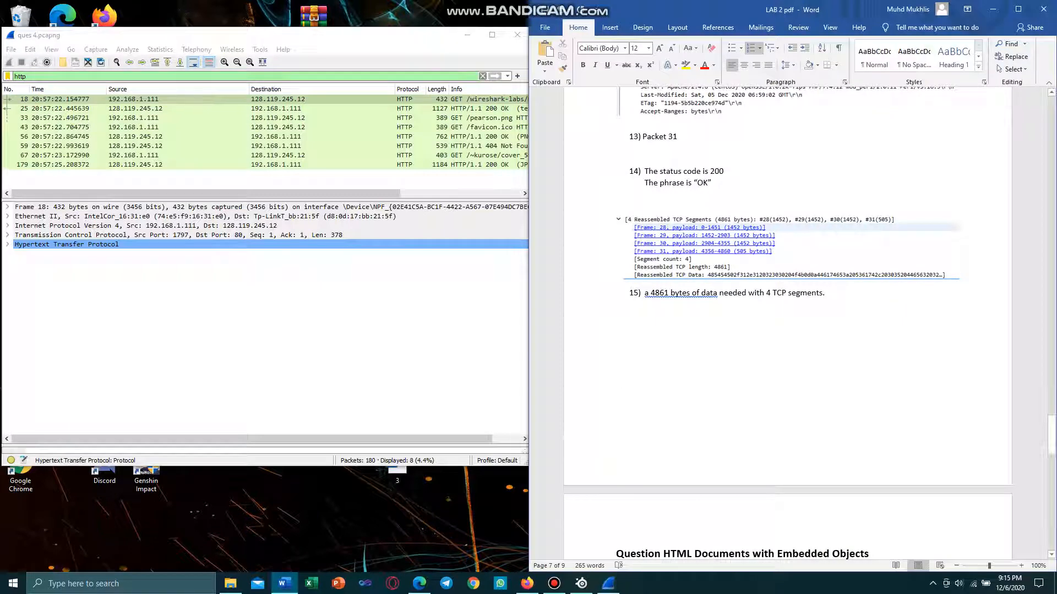
{"action": "scroll", "coordinate": [788, 323], "scroll_direction": "down", "scroll_amount": 1}
{"action": "scroll", "coordinate": [788, 323], "scroll_direction": "down", "scroll_amount": 6}
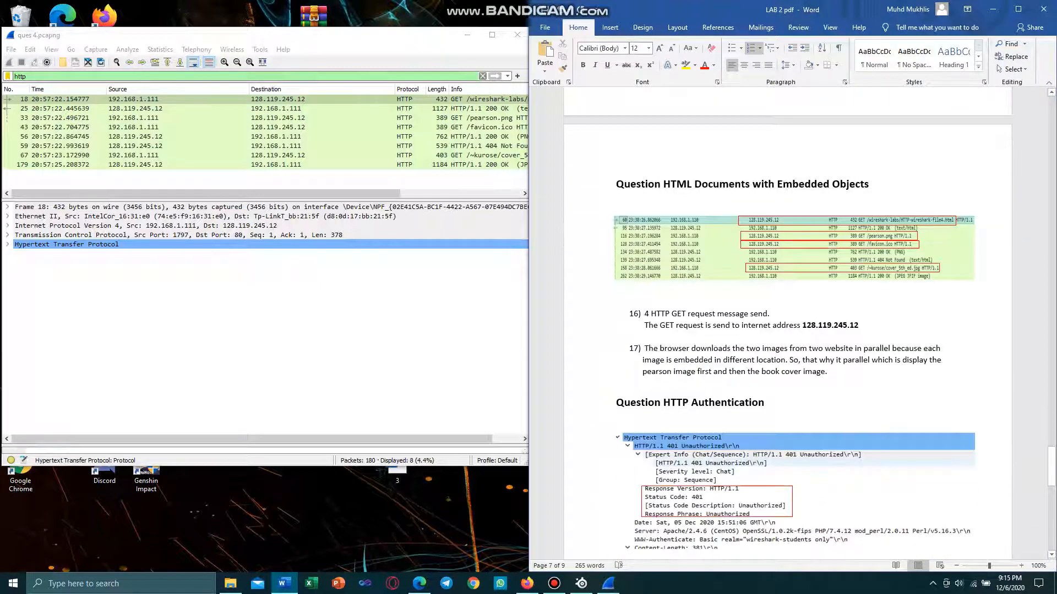
{"action": "scroll", "coordinate": [787, 323], "scroll_direction": "down", "scroll_amount": 1}
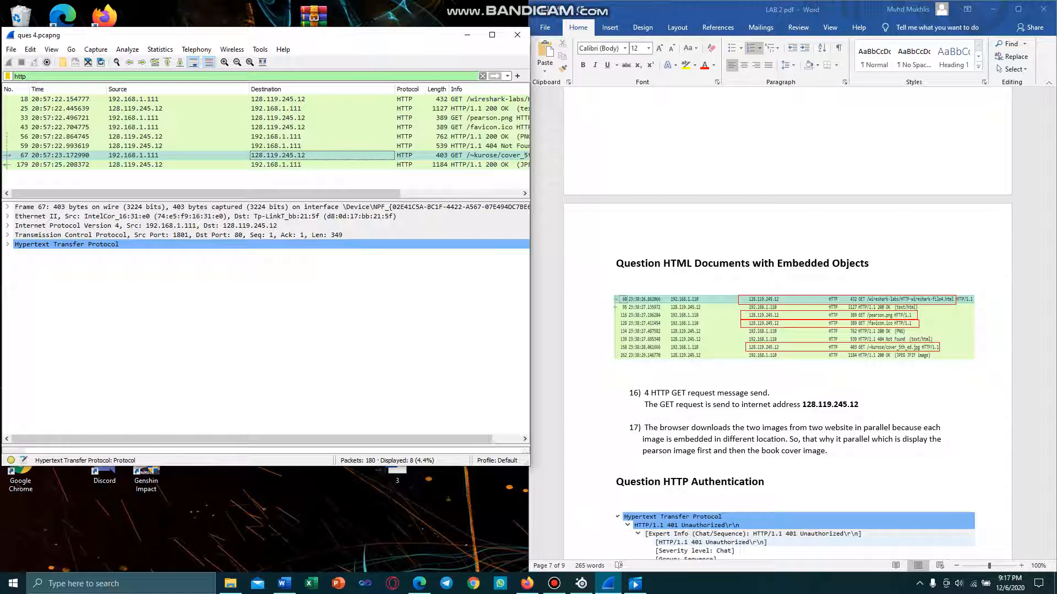
- Reread question 17 in the lab PDF, then view the HTTP-wireshark-file4.html page with its two embedded images in Firefox
{"action": "left_click", "coordinate": [420, 584]}
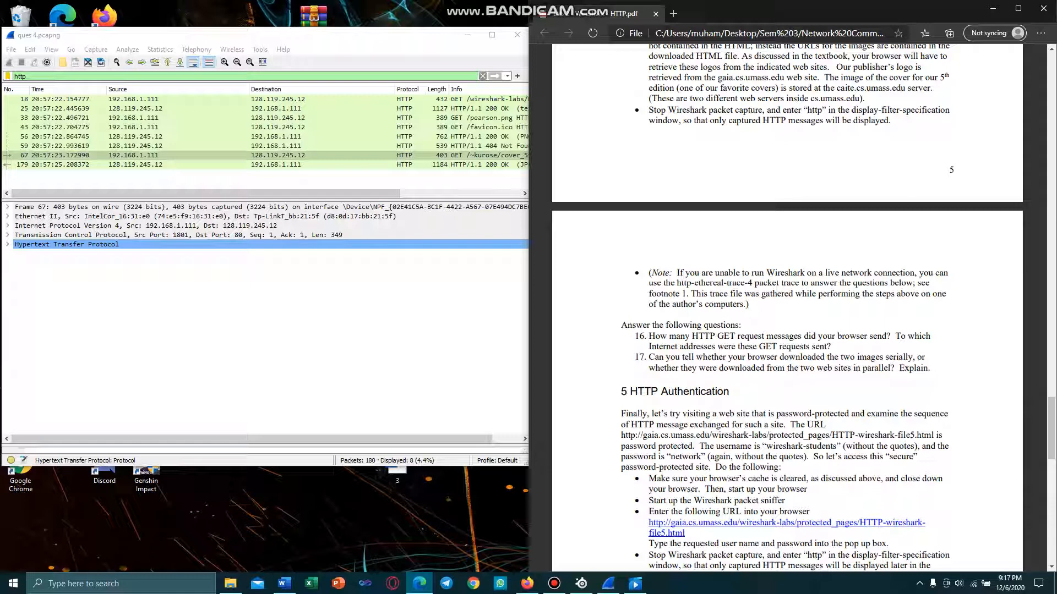
{"action": "left_click", "coordinate": [992, 9]}
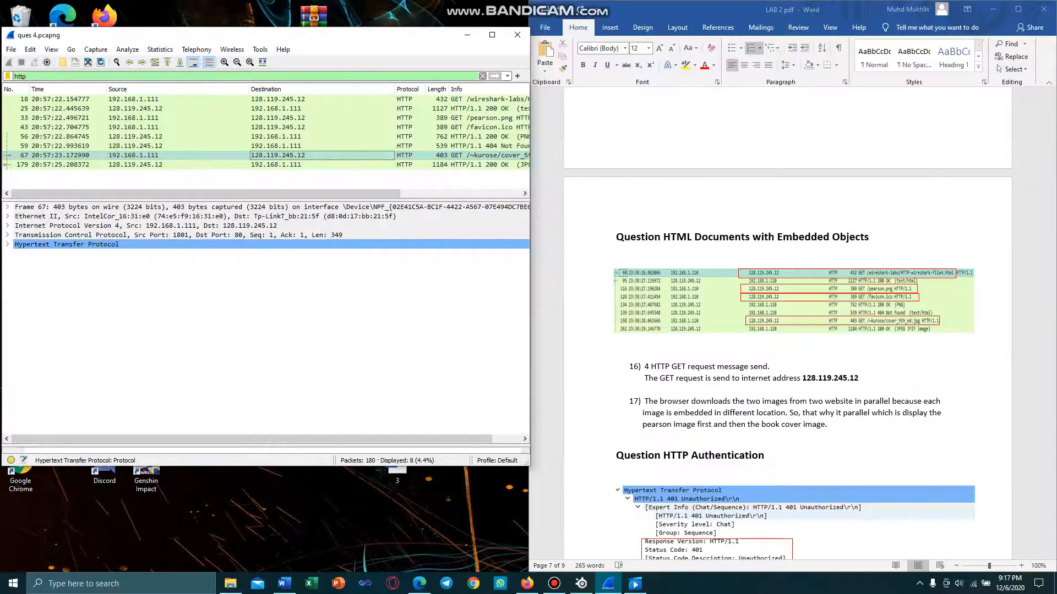
{"action": "scroll", "coordinate": [787, 330], "scroll_direction": "down", "scroll_amount": 1}
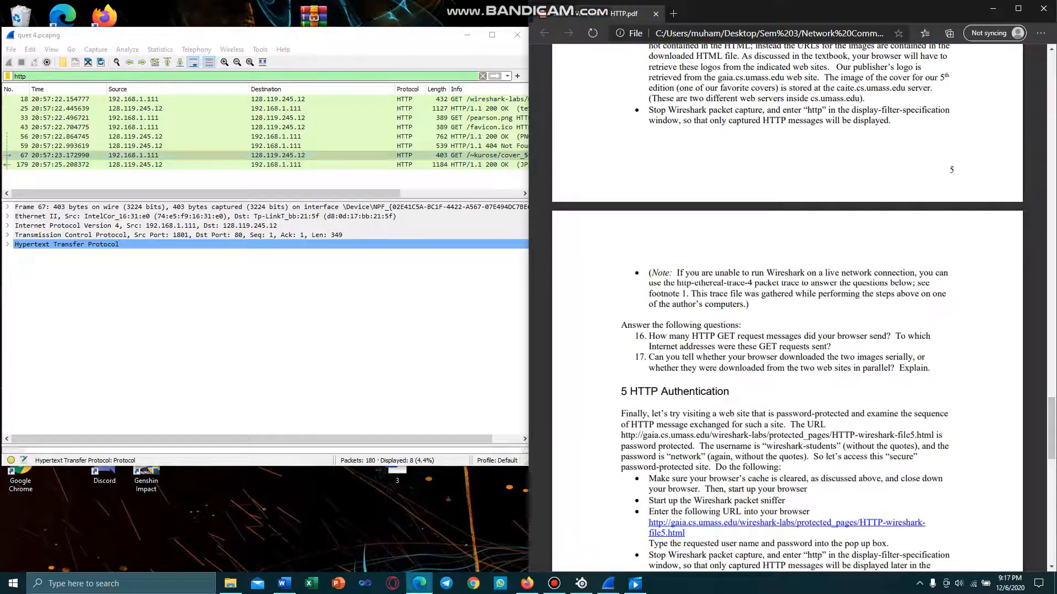
{"action": "left_click", "coordinate": [527, 583]}
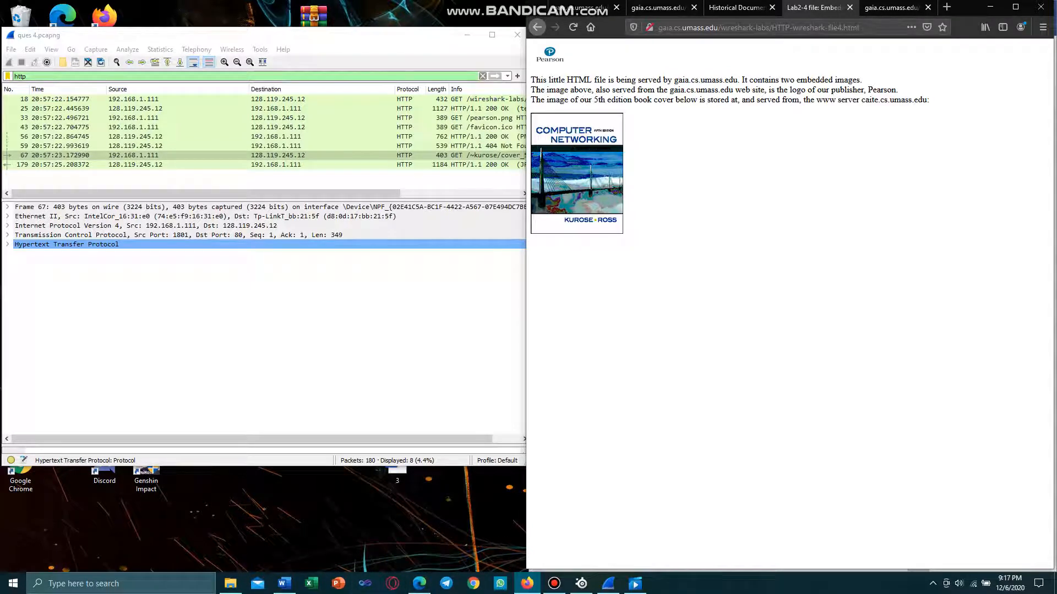
- Compare answer 17 in the Word report with the embedded images on the Firefox page, then minimize Firefox
{"action": "left_click", "coordinate": [283, 583]}
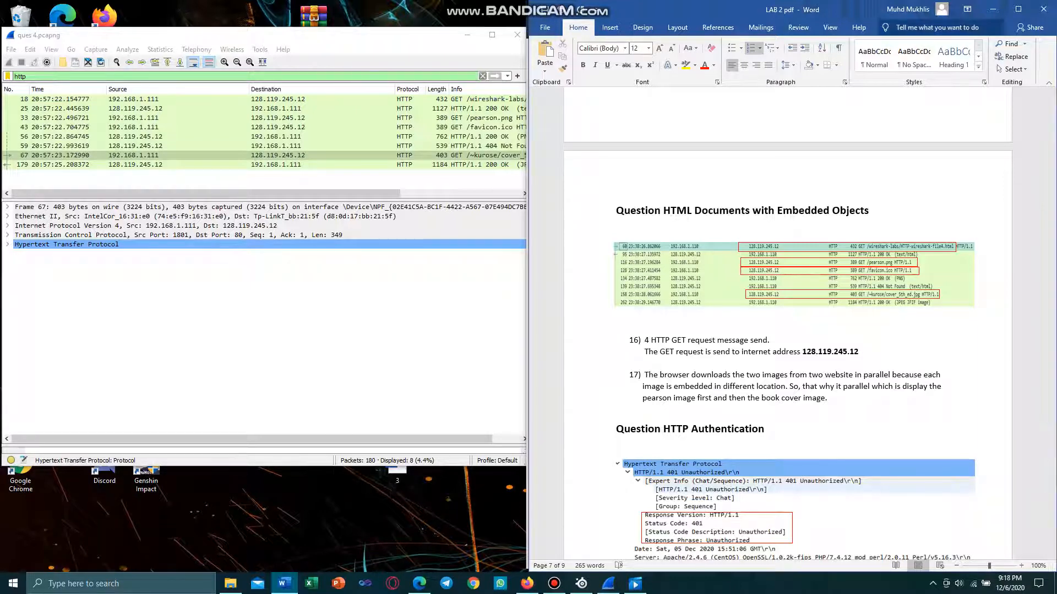
{"action": "key", "text": "alt+Tab"}
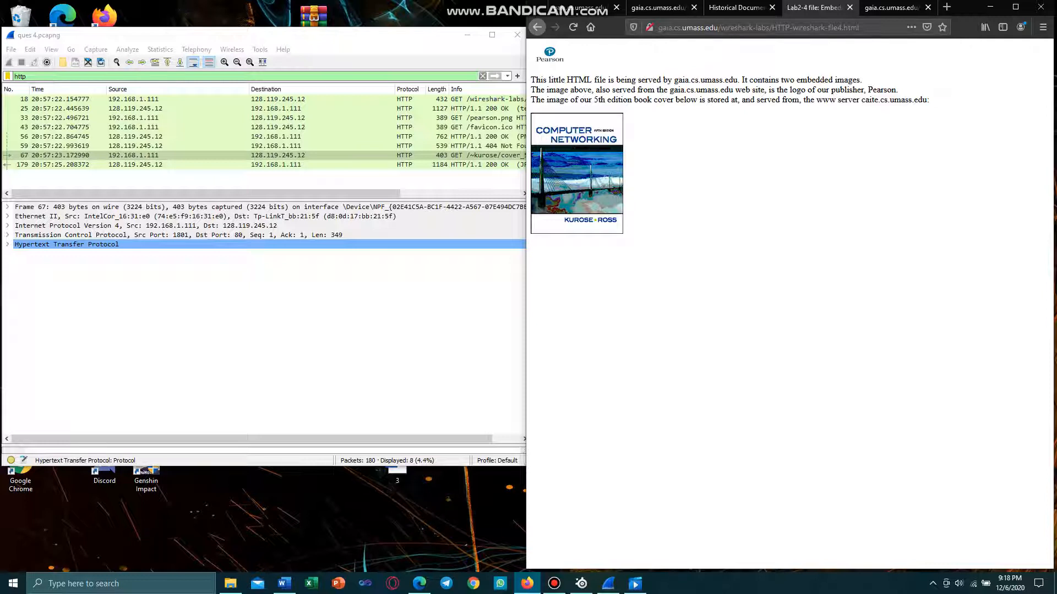
{"action": "left_click", "coordinate": [989, 7]}
{"action": "mouse_move", "coordinate": [554, 584]}
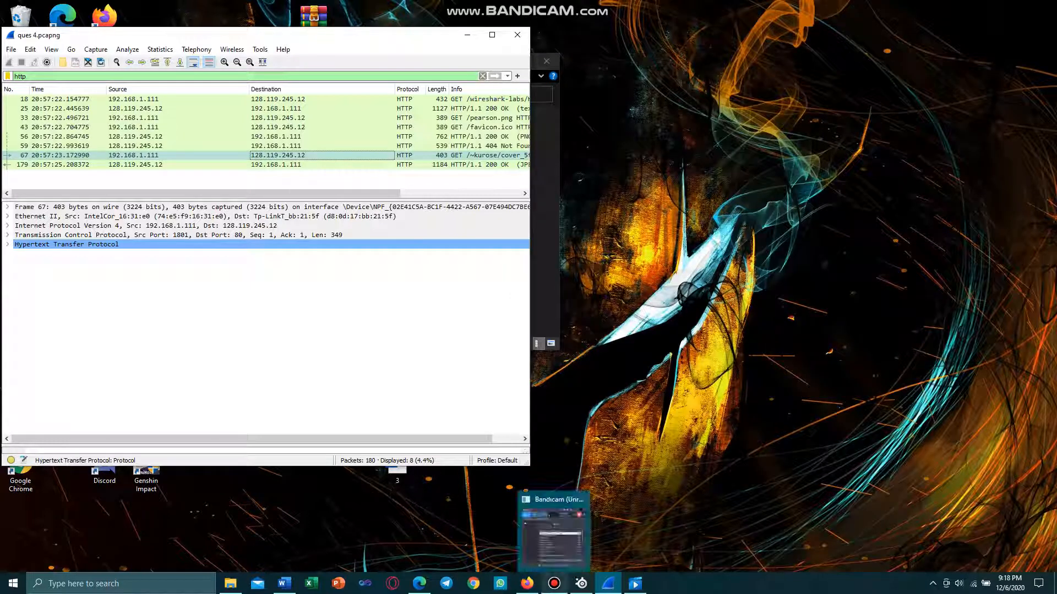
{"action": "left_click", "coordinate": [284, 583]}
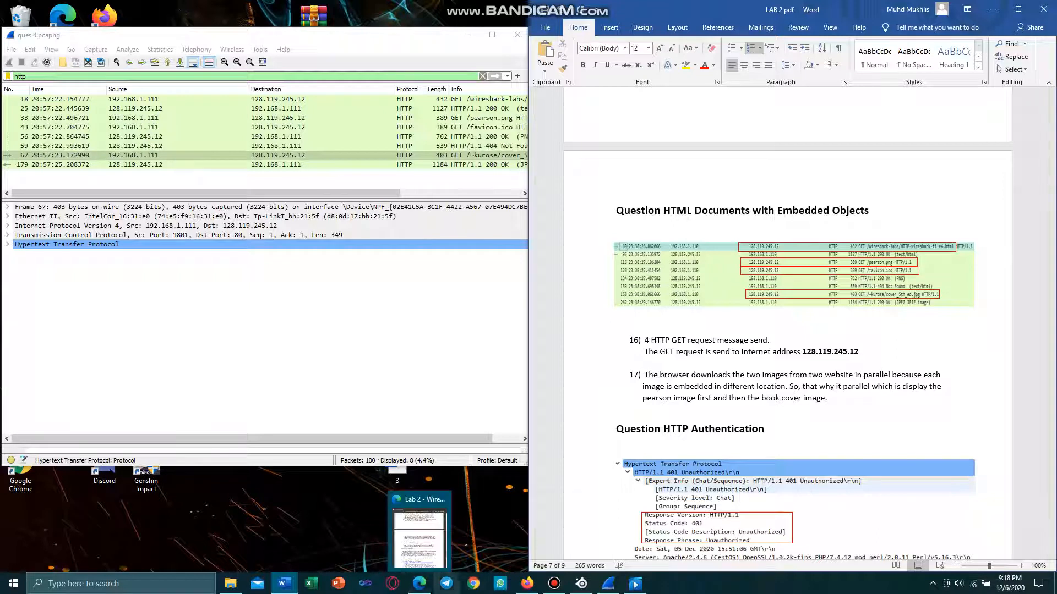
{"action": "mouse_move", "coordinate": [527, 583]}
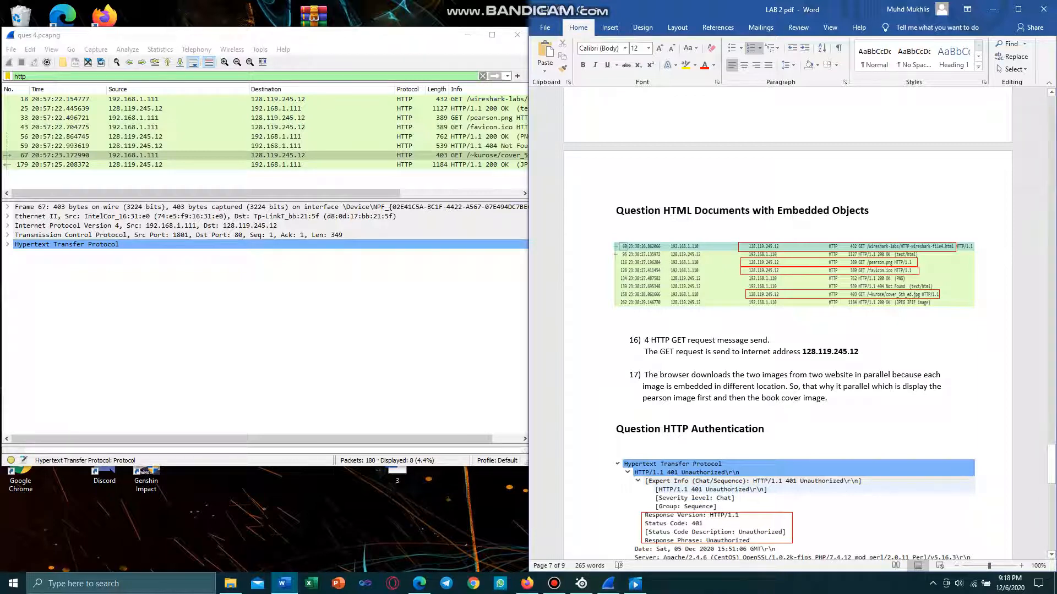
- Bring up section 5, HTTP Authentication, in the lab PDF and replace the ques 4 capture with ques 5.pcapng filtered by http
{"action": "left_click", "coordinate": [419, 583]}
{"action": "scroll", "coordinate": [786, 331], "scroll_direction": "down", "scroll_amount": 4}
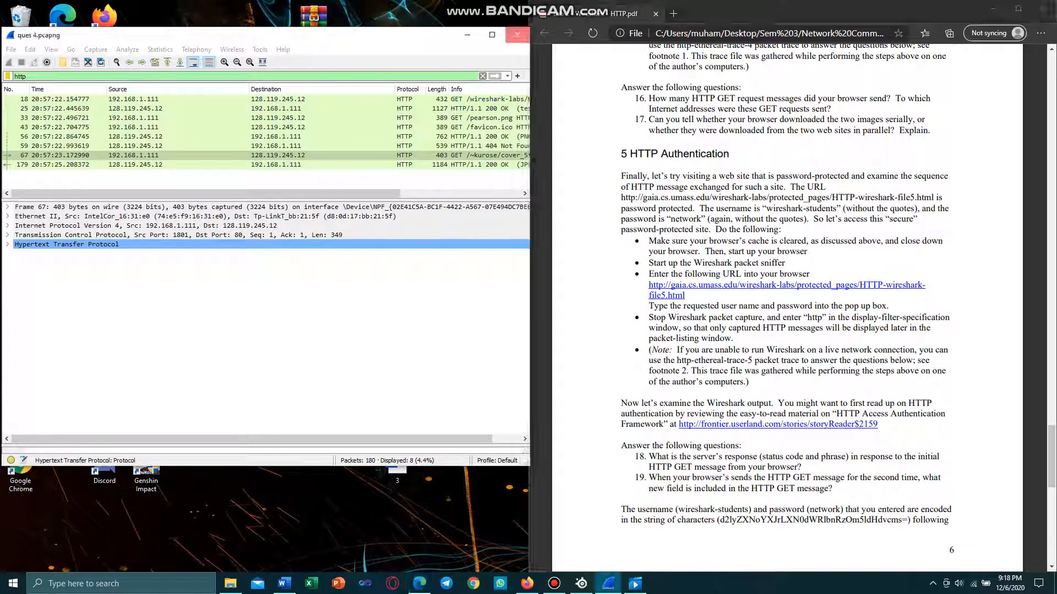
{"action": "left_click", "coordinate": [517, 34]}
{"action": "left_click", "coordinate": [176, 188]}
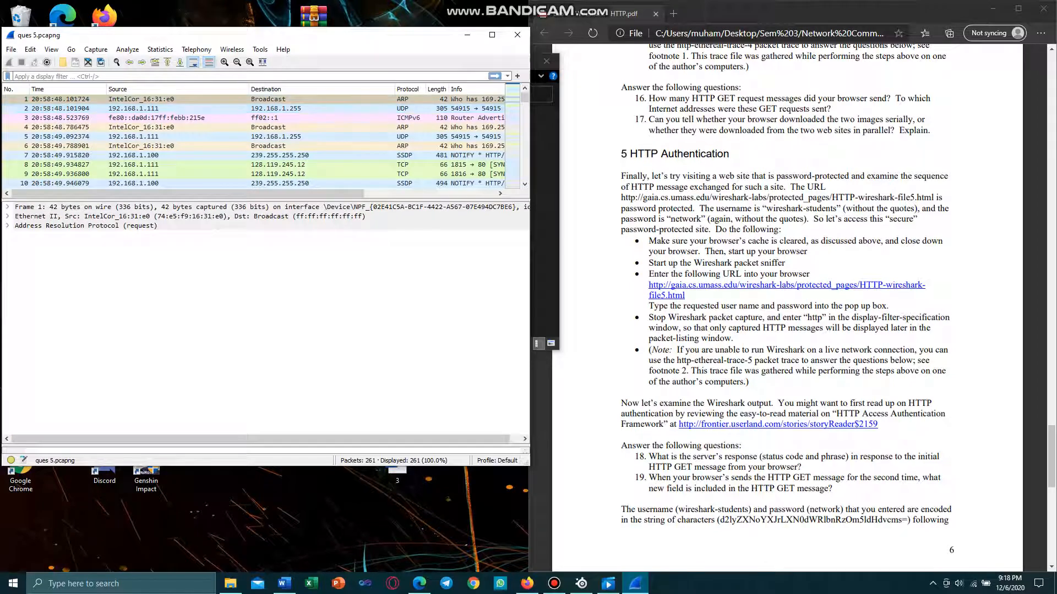
{"action": "type", "text": "http"}
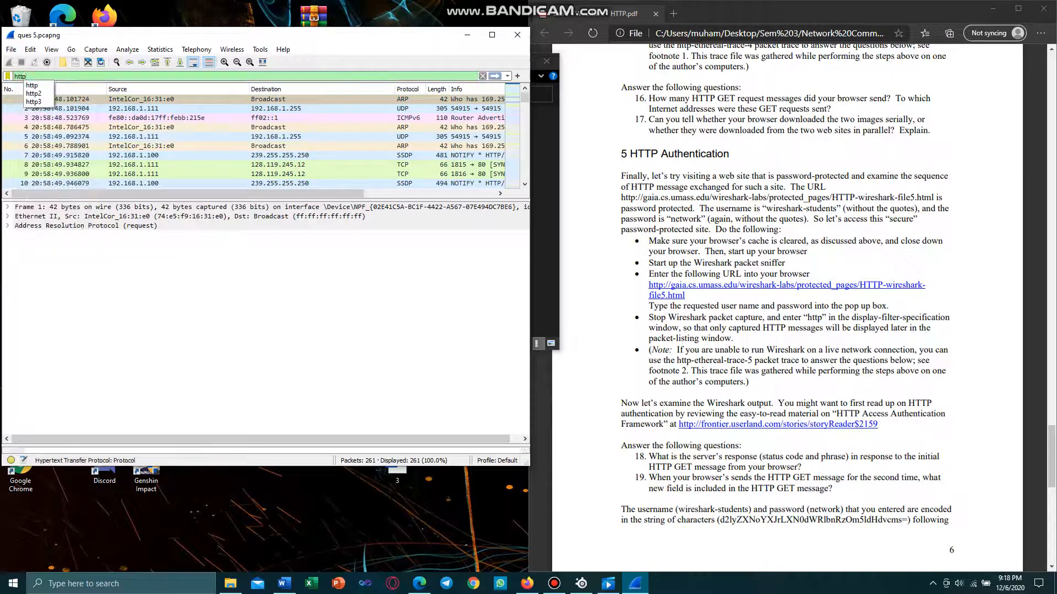
{"action": "key", "text": "Return"}
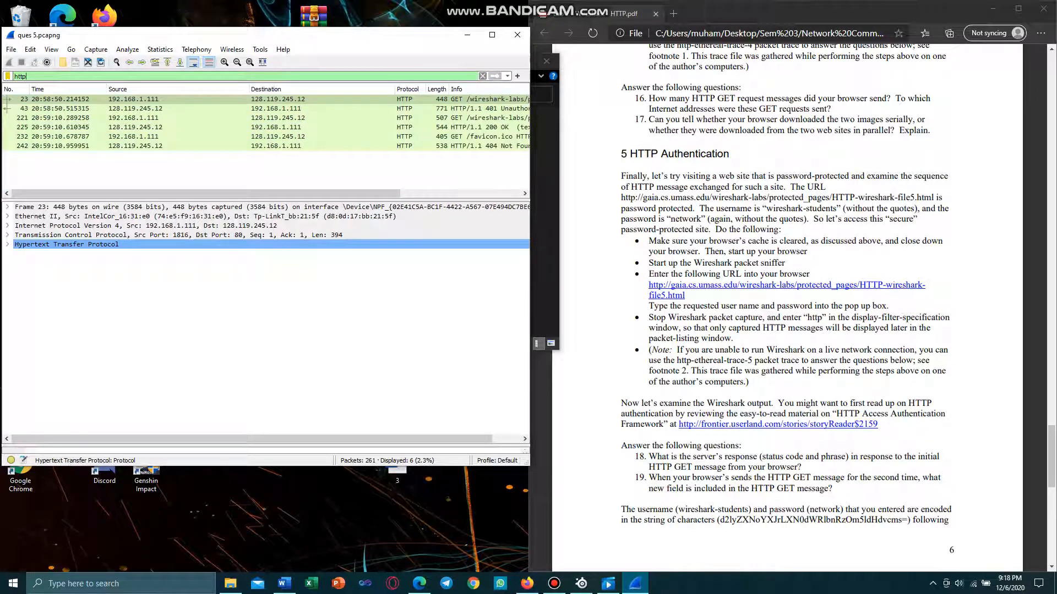
- Read the HTTP Authentication instructions and questions 18 and 19 in the lab PDF
{"action": "scroll", "coordinate": [787, 308], "scroll_direction": "down", "scroll_amount": 3}
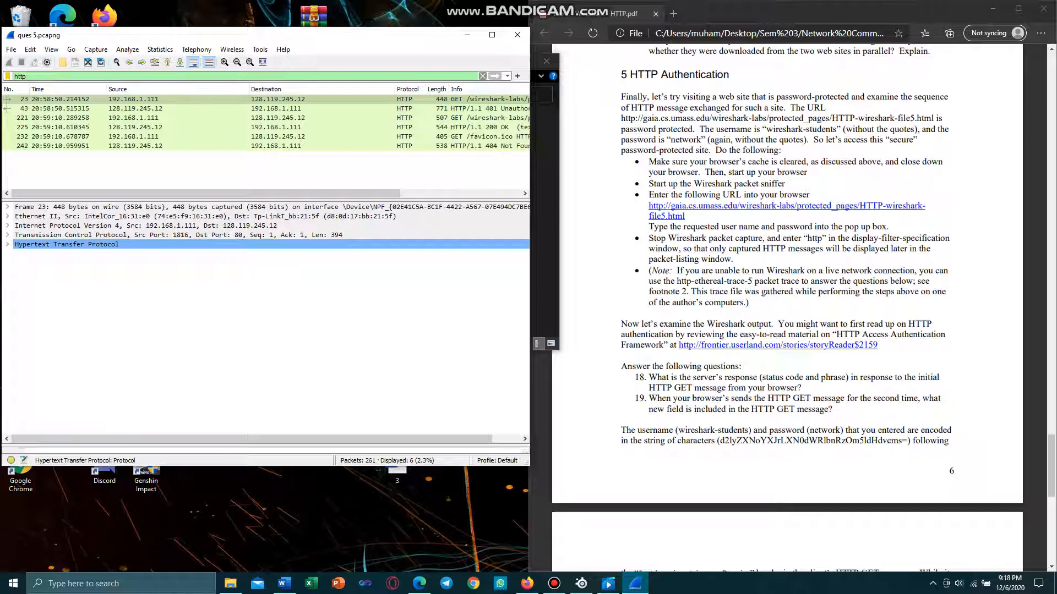
{"action": "scroll", "coordinate": [787, 308], "scroll_direction": "down", "scroll_amount": 3}
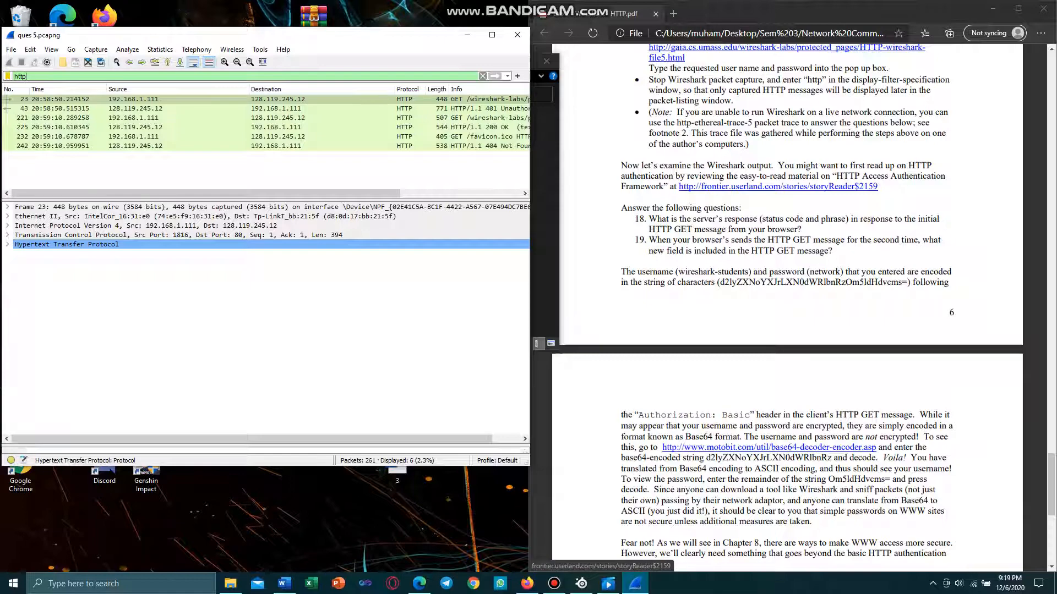
{"action": "scroll", "coordinate": [787, 308], "scroll_direction": "up", "scroll_amount": 5}
{"action": "scroll", "coordinate": [787, 308], "scroll_direction": "down", "scroll_amount": 3}
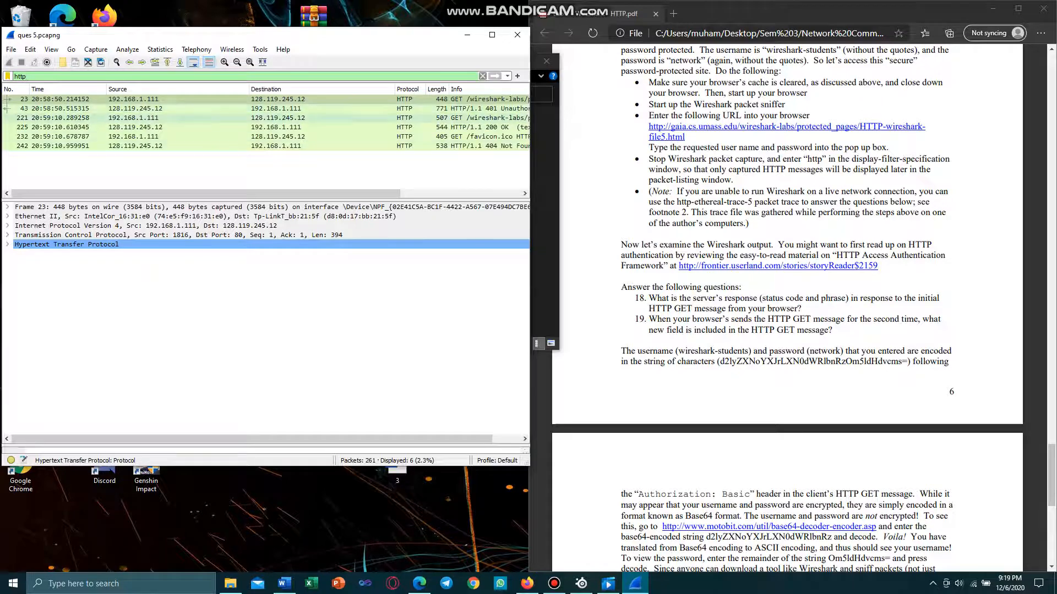
- Expand the Hypertext Transfer Protocol details of the first GET request, then inspect the 401 Unauthorized response
{"action": "left_click", "coordinate": [316, 100]}
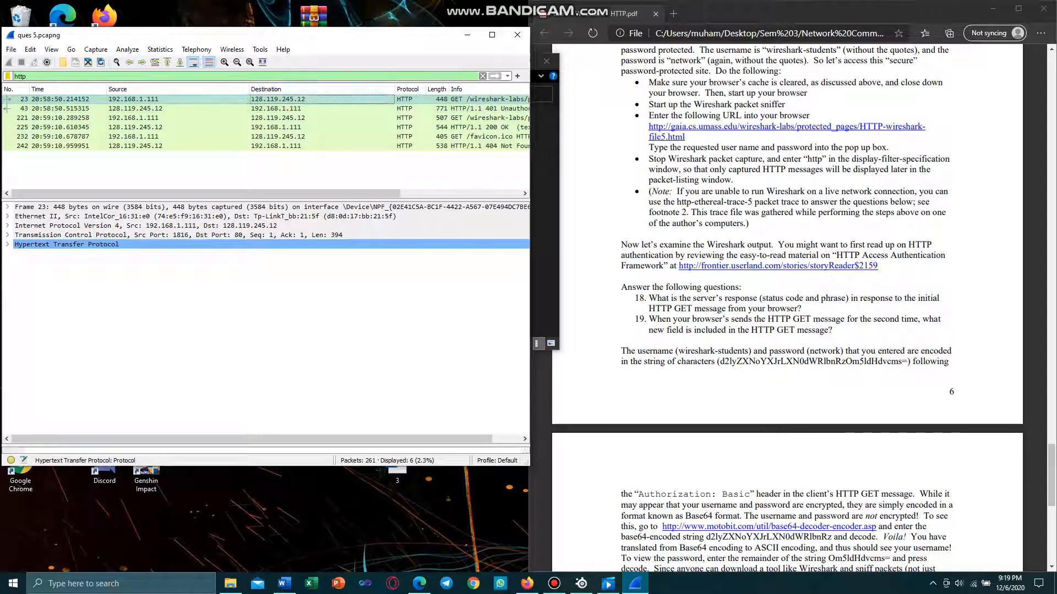
{"action": "left_click", "coordinate": [8, 244]}
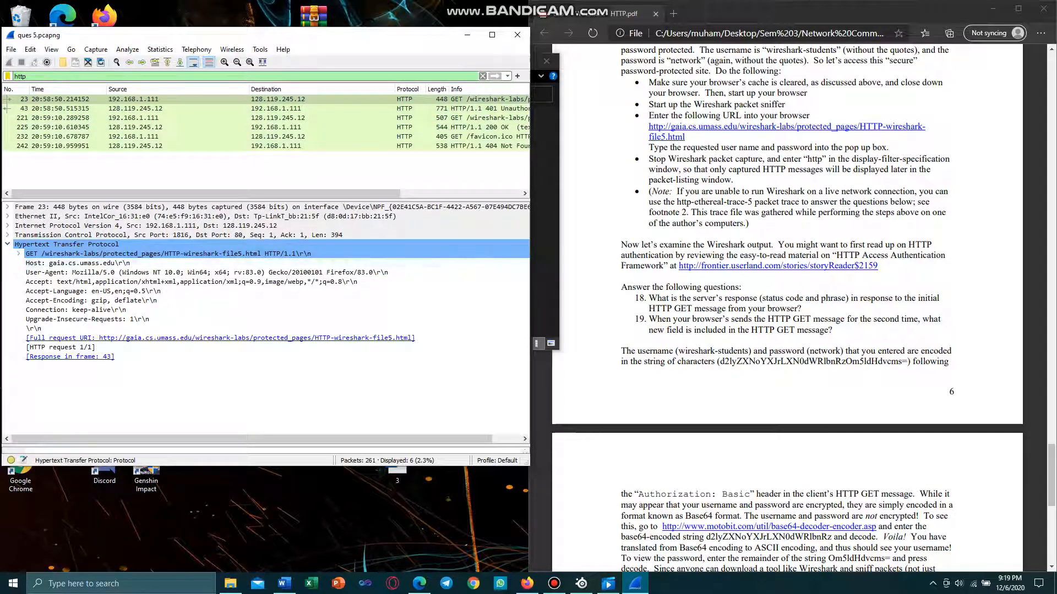
{"action": "left_click", "coordinate": [19, 254]}
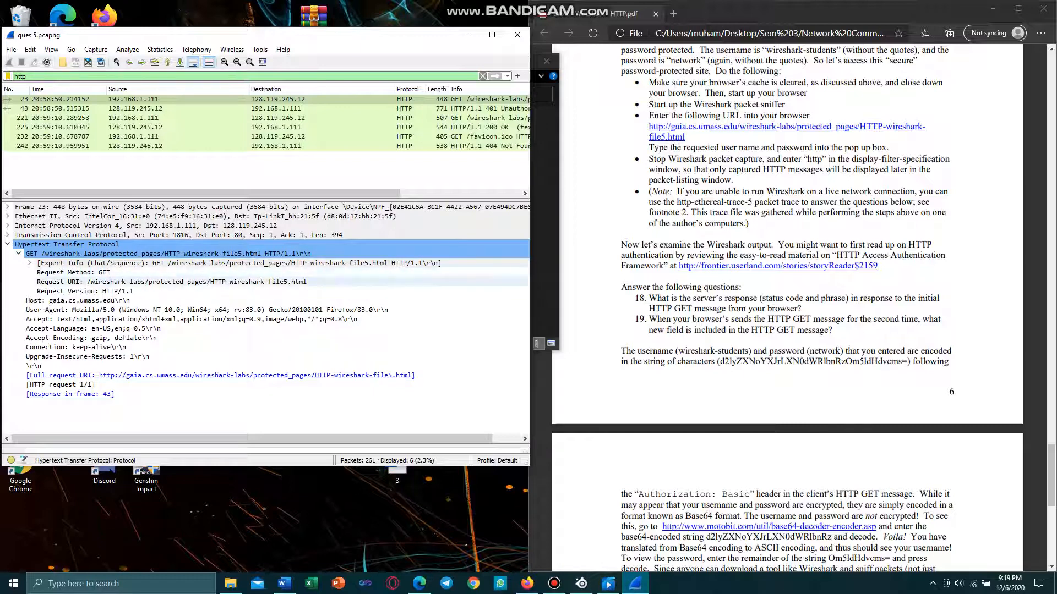
{"action": "left_click", "coordinate": [316, 108]}
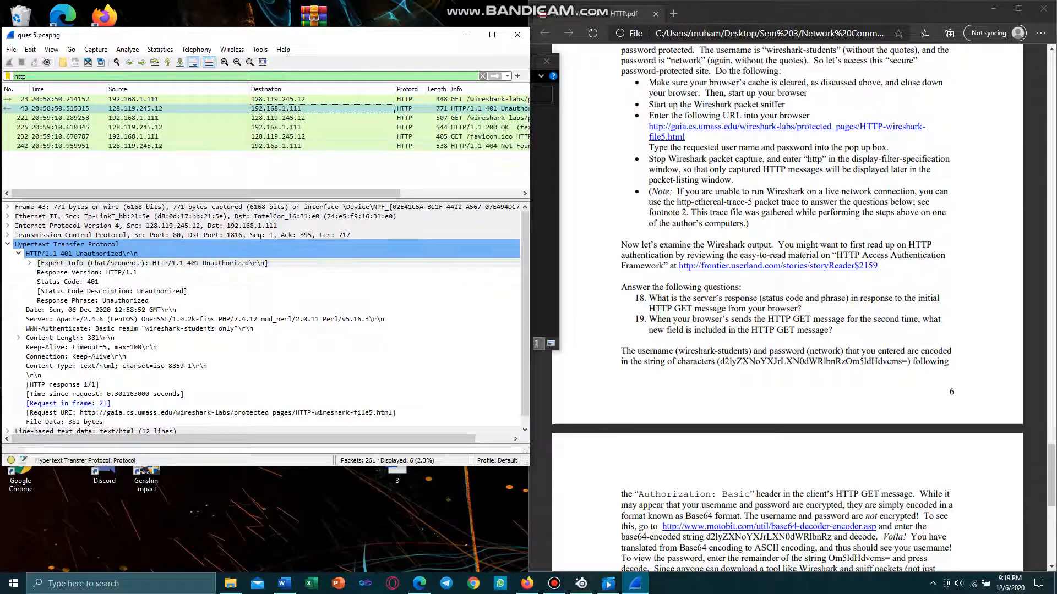
{"action": "scroll", "coordinate": [317, 310], "scroll_direction": "down", "scroll_amount": 1}
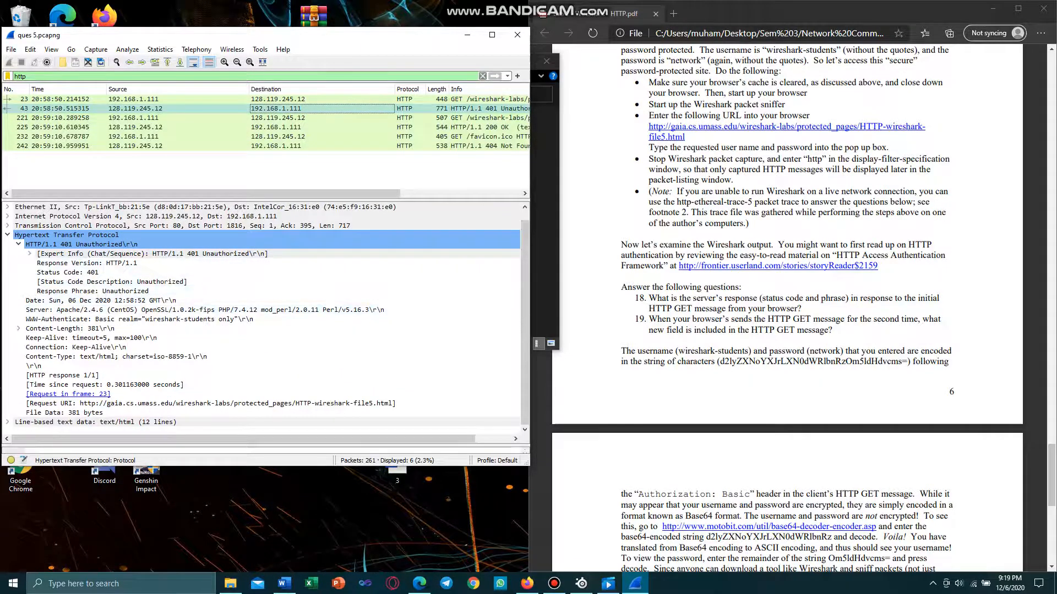
- Review answer 18 and its capture under Question HTTP Authentication in the Word report
{"action": "mouse_move", "coordinate": [420, 583]}
{"action": "left_click", "coordinate": [284, 583]}
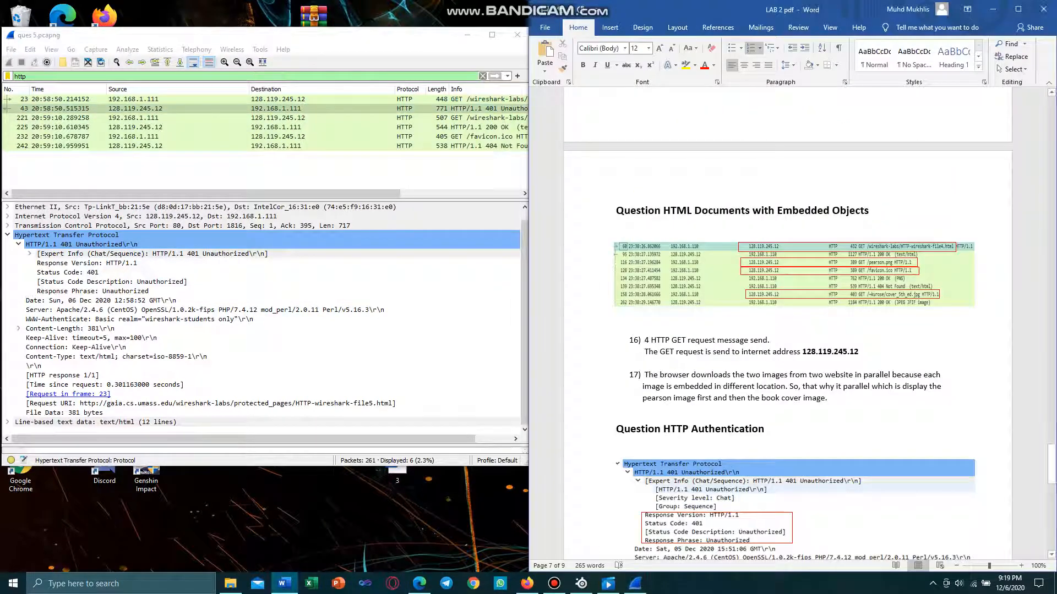
{"action": "scroll", "coordinate": [787, 324], "scroll_direction": "down", "scroll_amount": 4}
{"action": "scroll", "coordinate": [787, 325], "scroll_direction": "up", "scroll_amount": 1}
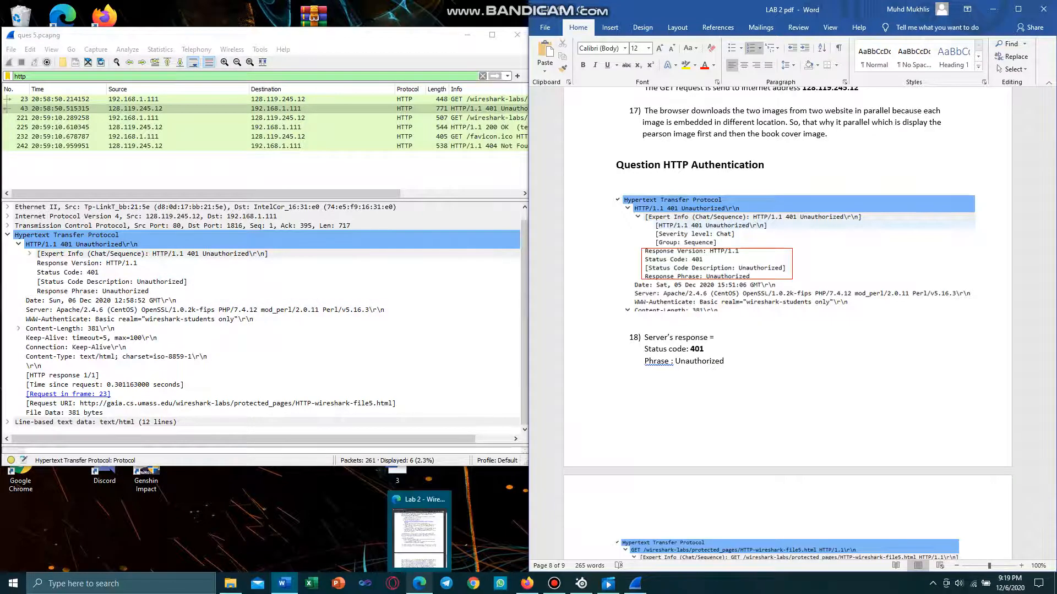
- Reread question 19 in the lab PDF, then compare the second GET request for HTTP-wireshark-file5.html with answer 19 in the Word report
{"action": "left_click", "coordinate": [419, 583]}
{"action": "left_click", "coordinate": [420, 584]}
{"action": "left_click", "coordinate": [419, 583]}
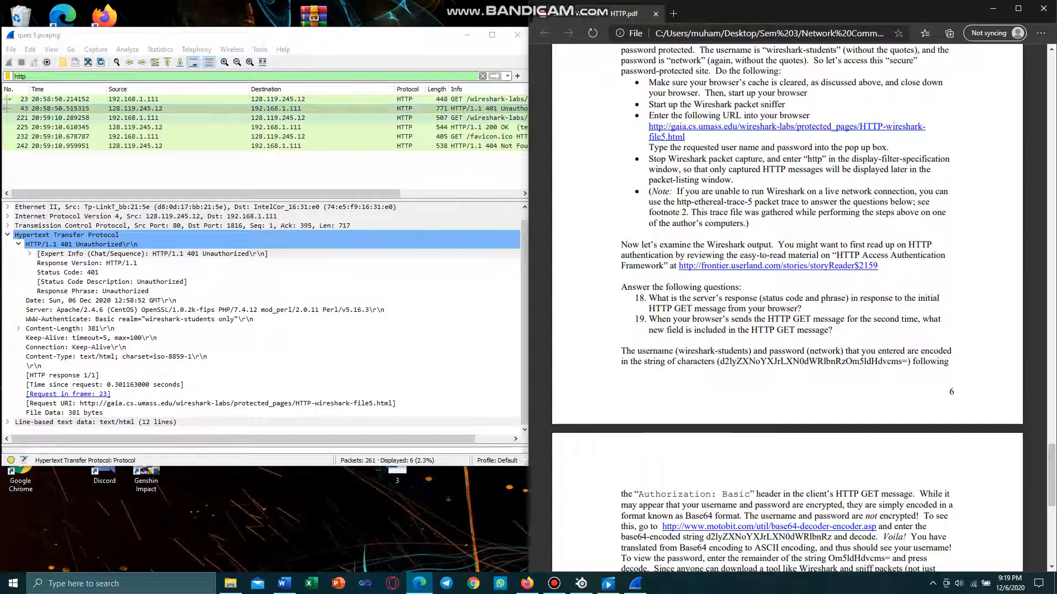
{"action": "left_click", "coordinate": [410, 118]}
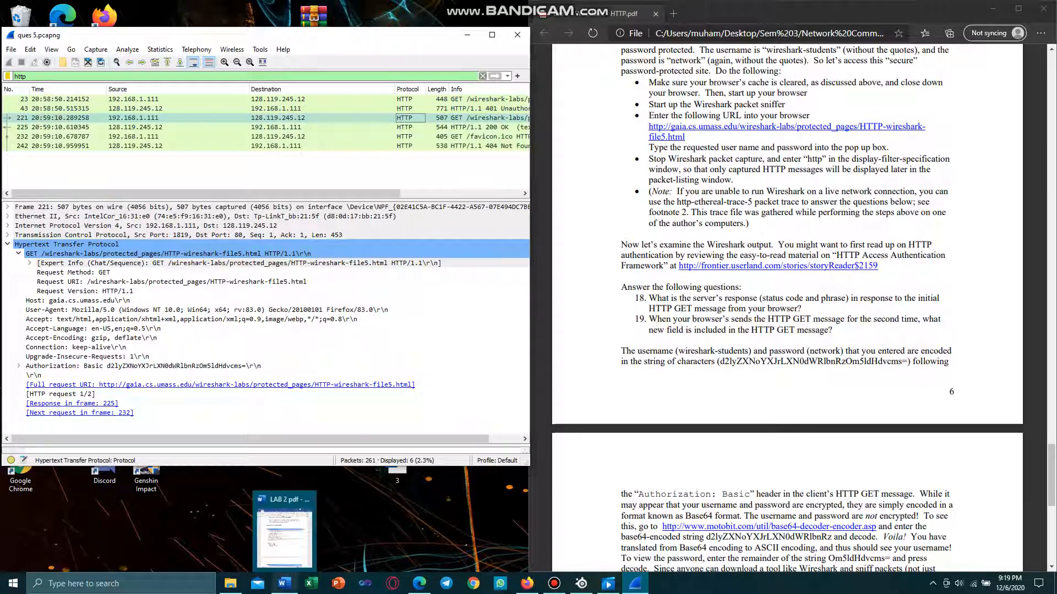
{"action": "left_click", "coordinate": [284, 583]}
{"action": "scroll", "coordinate": [787, 331], "scroll_direction": "down", "scroll_amount": 3}
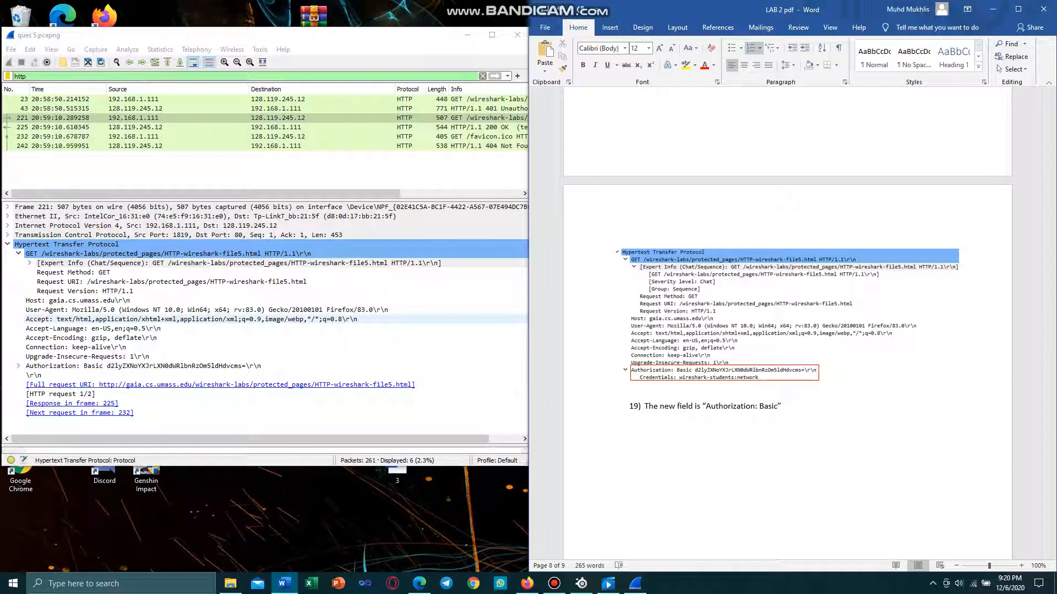
- Expand the Authorization header of the second GET request and compare its credentials line with answer 19 in the Word report
{"action": "left_click", "coordinate": [18, 366]}
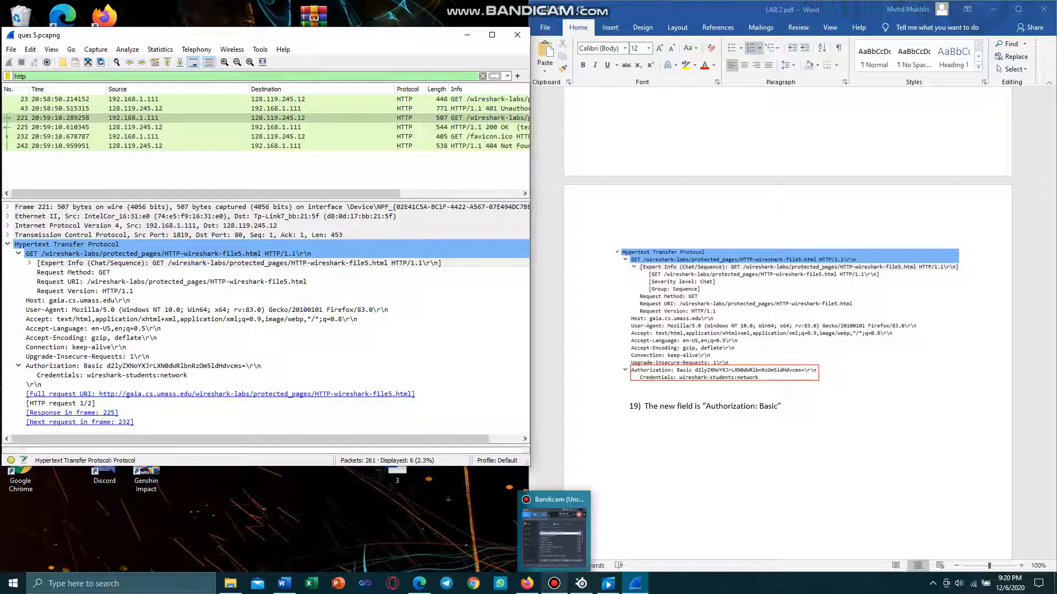
{"action": "left_click", "coordinate": [555, 584]}
{"action": "left_click", "coordinate": [545, 229]}
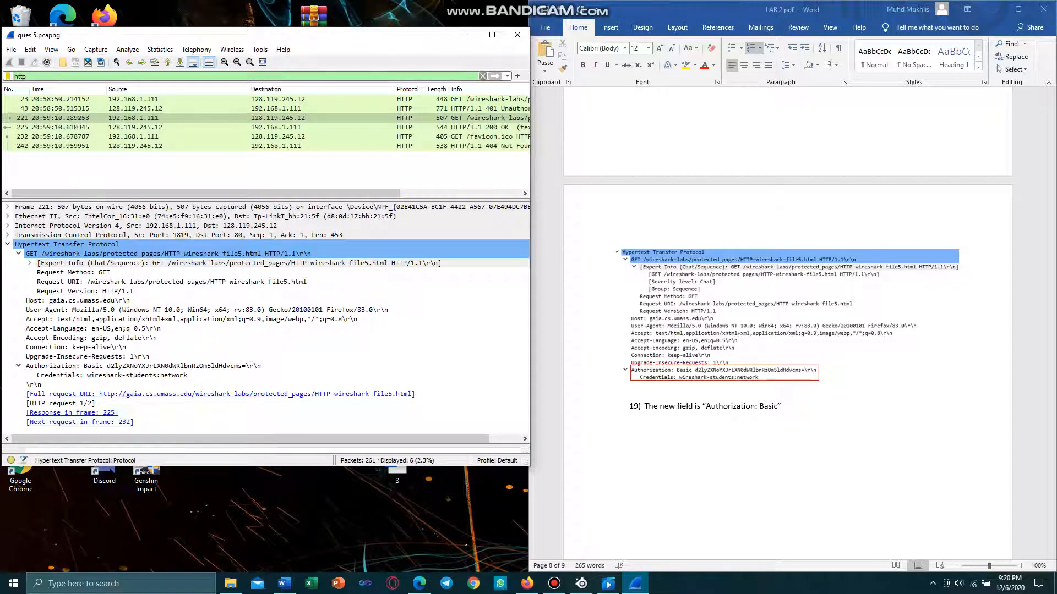
- Switch to the lab PDF in Edge and review its sections from the Basic HTTP GET/response interaction through HTTP Authentication
{"action": "left_click", "coordinate": [419, 583]}
{"action": "scroll", "coordinate": [787, 308], "scroll_direction": "up", "scroll_amount": 20}
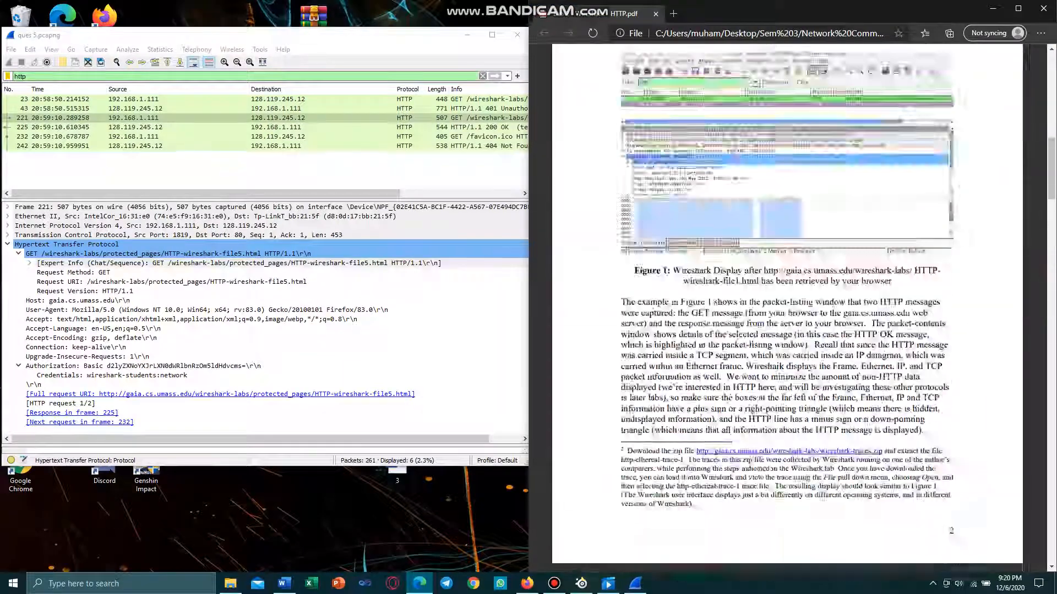
{"action": "scroll", "coordinate": [787, 308], "scroll_direction": "up", "scroll_amount": 10}
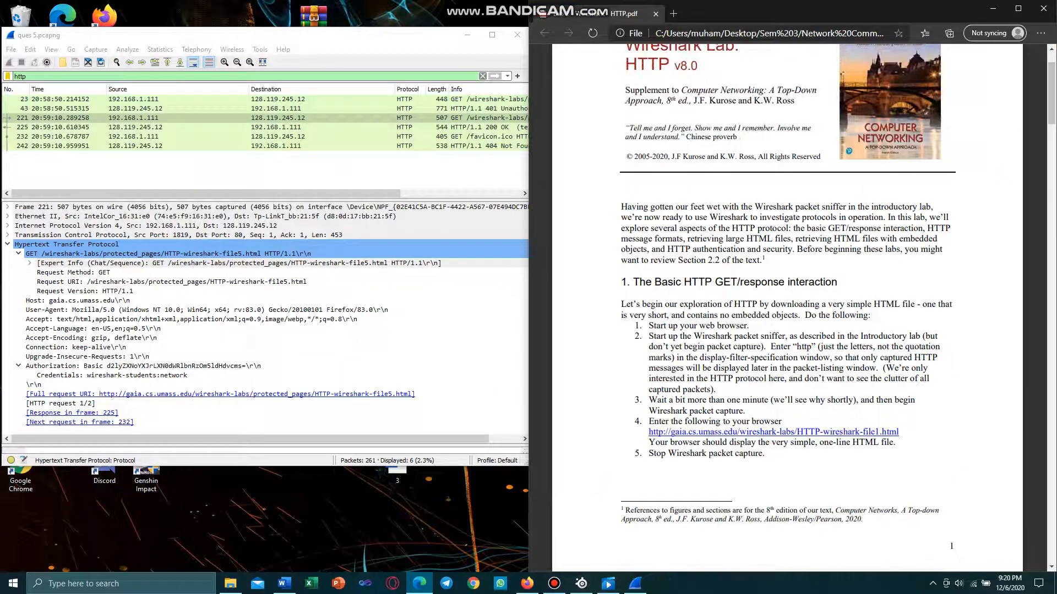
{"action": "scroll", "coordinate": [787, 308], "scroll_direction": "down", "scroll_amount": 15}
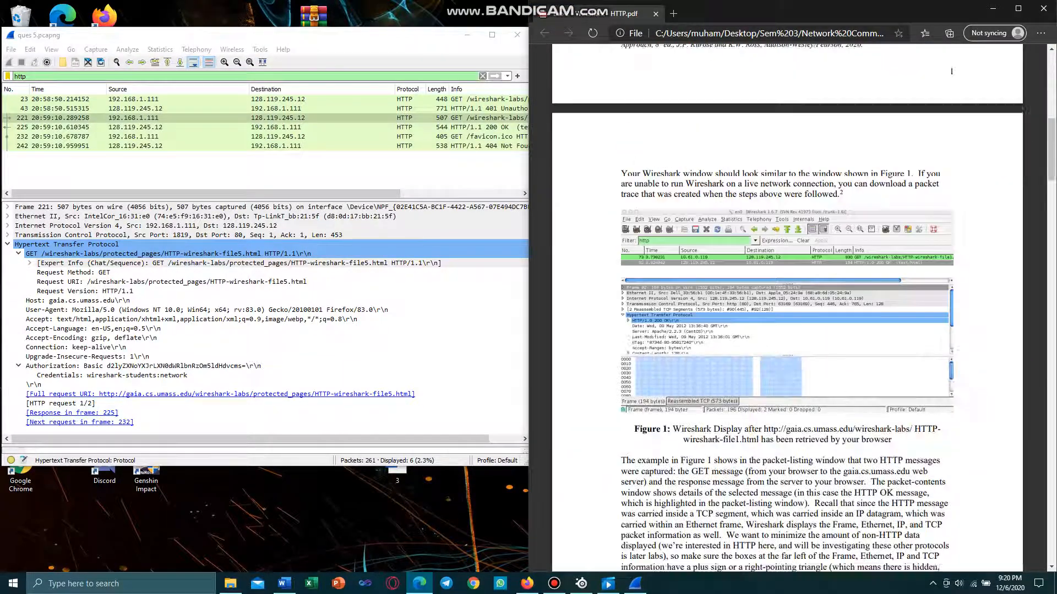
{"action": "scroll", "coordinate": [787, 308], "scroll_direction": "down", "scroll_amount": 3}
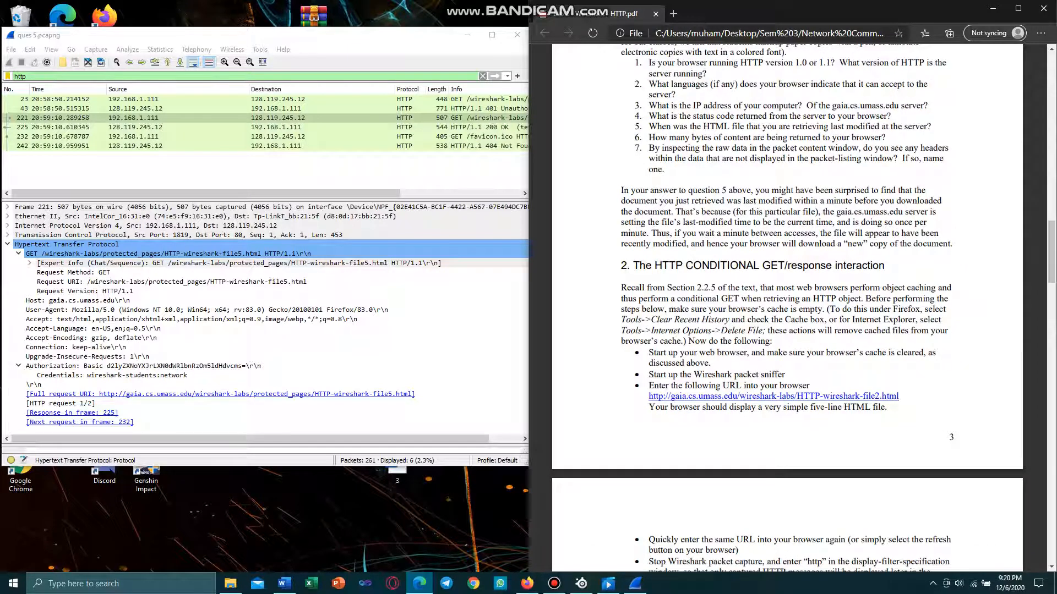
{"action": "scroll", "coordinate": [787, 308], "scroll_direction": "down", "scroll_amount": 5}
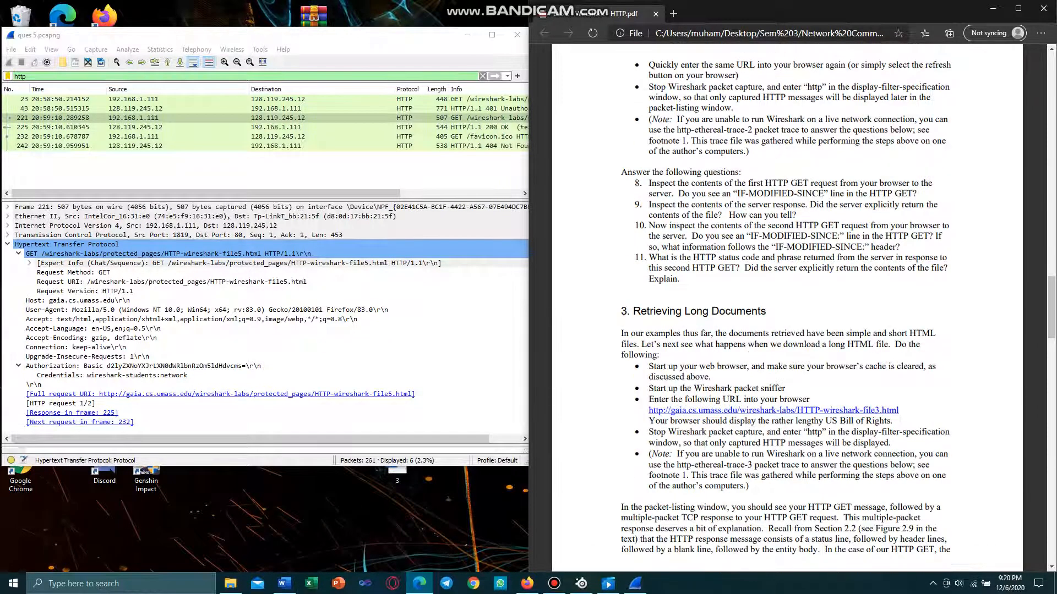
{"action": "scroll", "coordinate": [787, 308], "scroll_direction": "down", "scroll_amount": 8}
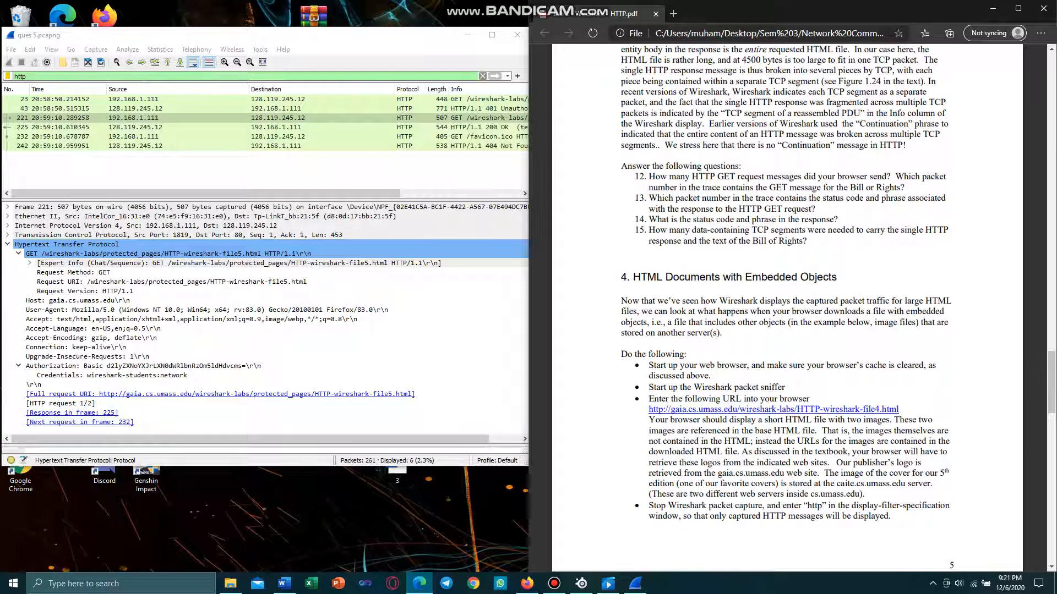
{"action": "scroll", "coordinate": [787, 308], "scroll_direction": "down", "scroll_amount": 10}
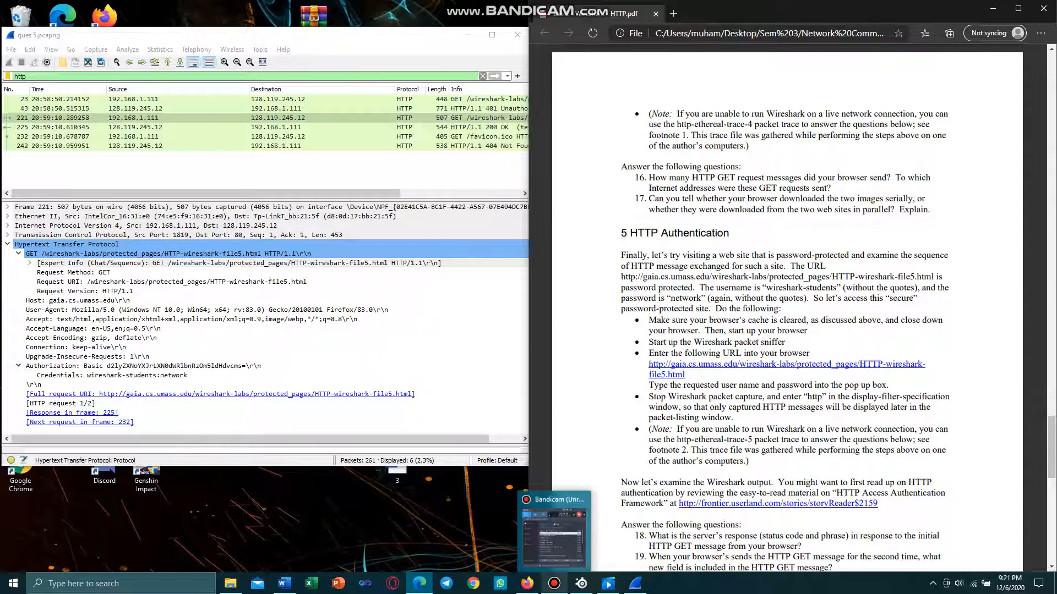
{"action": "left_click", "coordinate": [554, 583]}
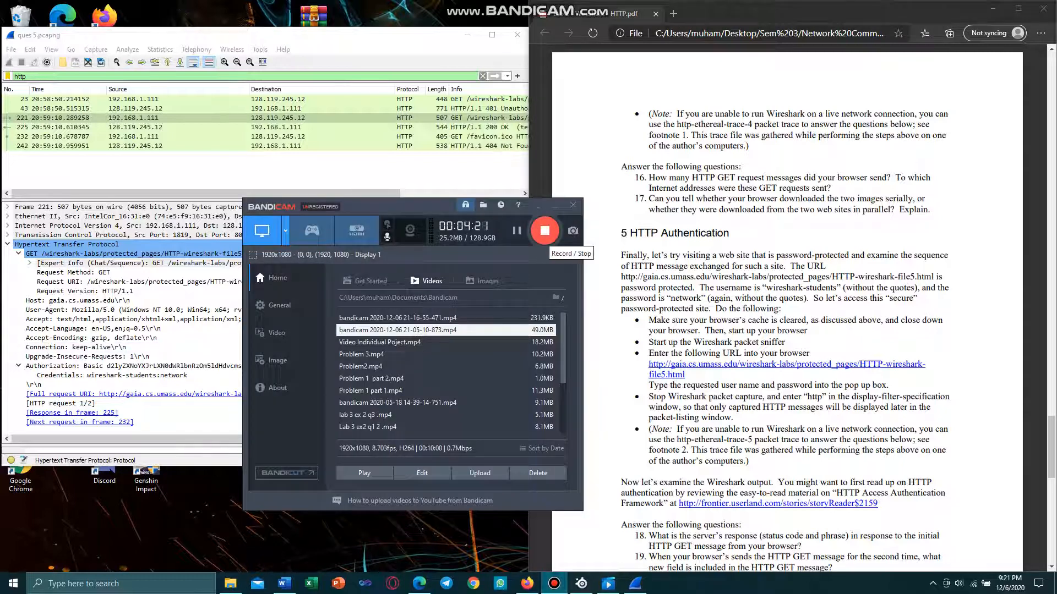